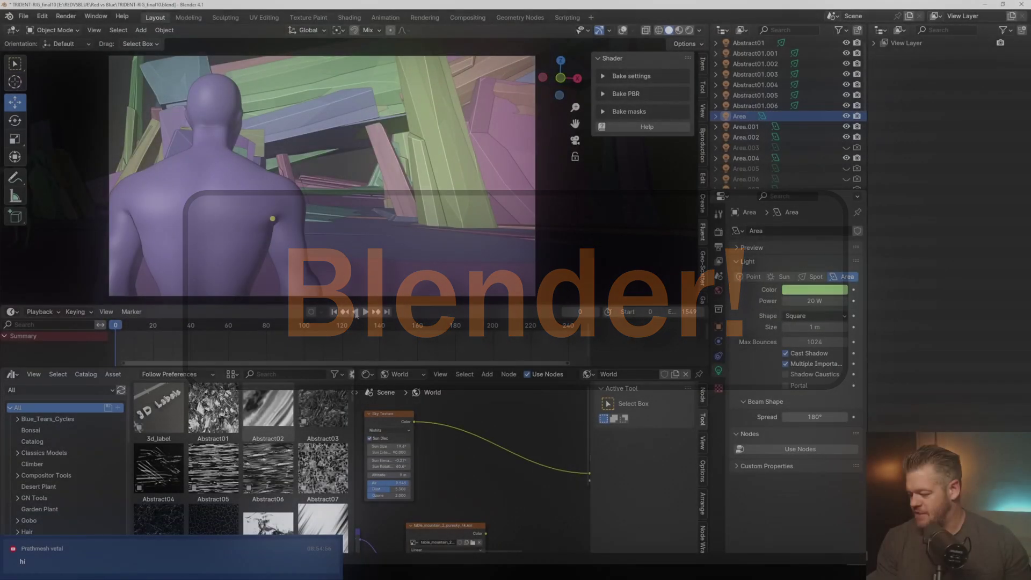
- Play the animation through the scene camera in Blender and open the file's export options
click(361, 312)
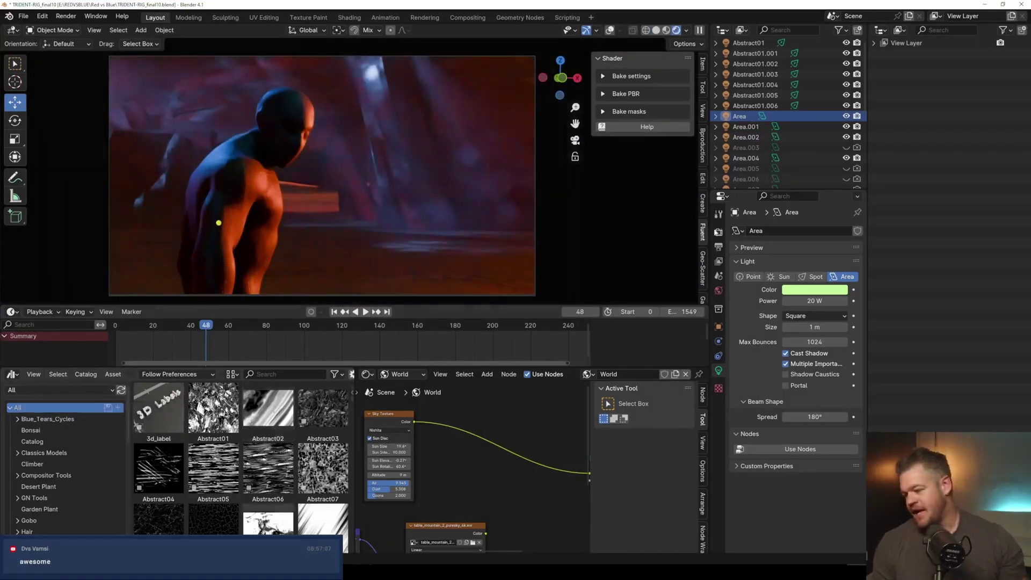
drag(351, 174, 391, 229)
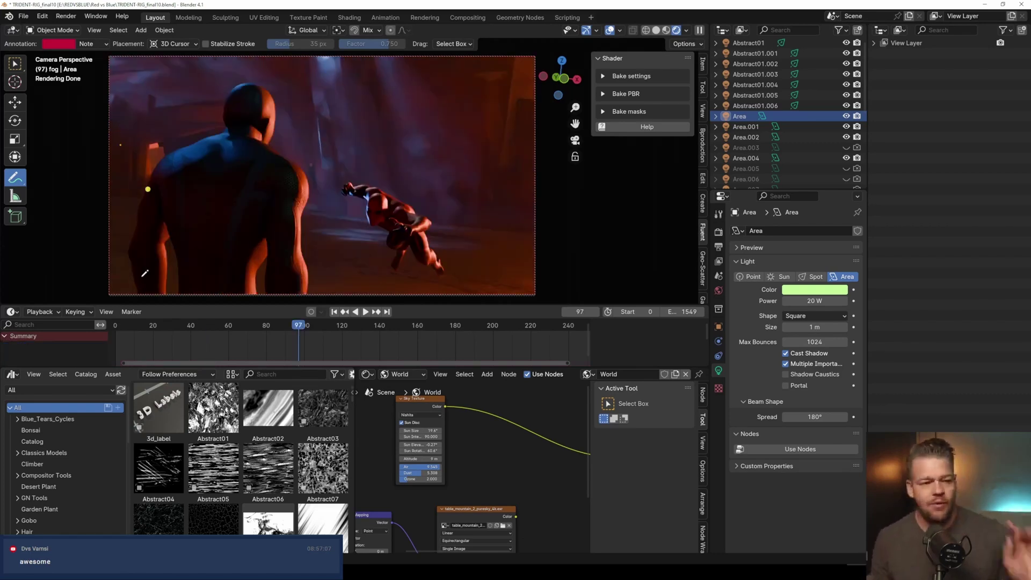
click(24, 16)
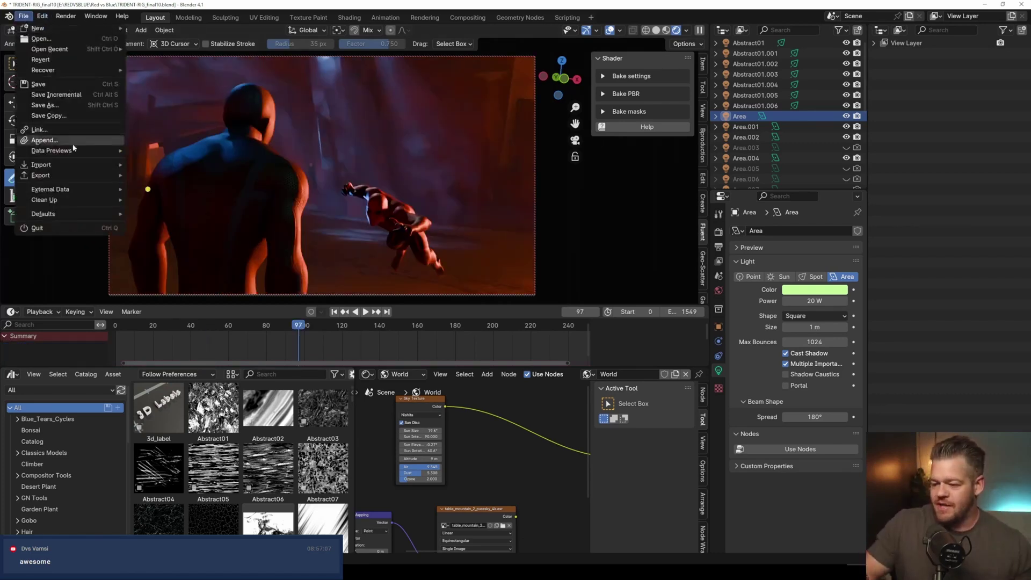
mouse_move(90, 178)
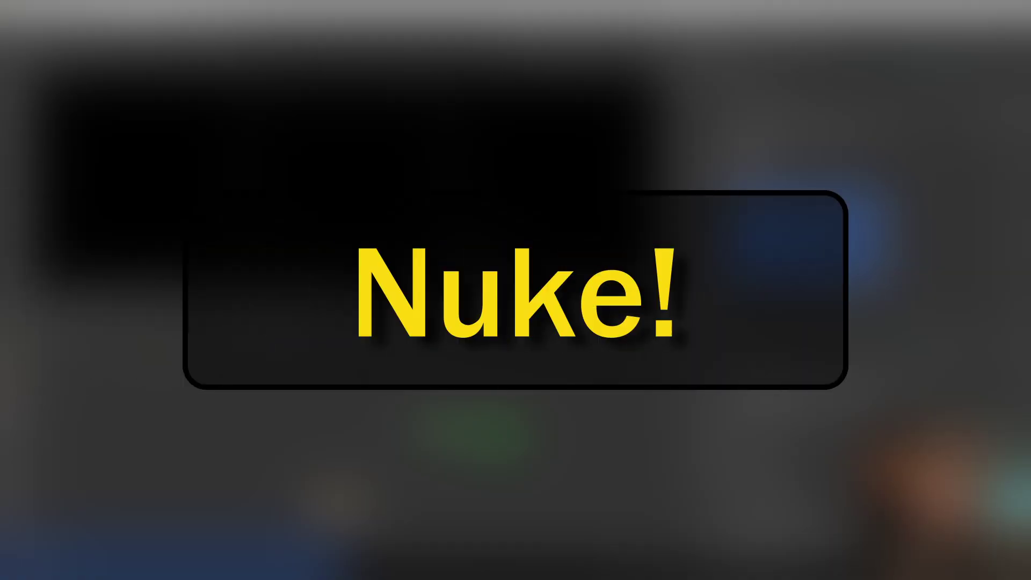
- In Nuke, add a Scene node fed by the ReadGeo and Camera nodes and show it in the viewer
key(Tab)
text(sce)
click(274, 474)
middle_drag(509, 490, 469, 460)
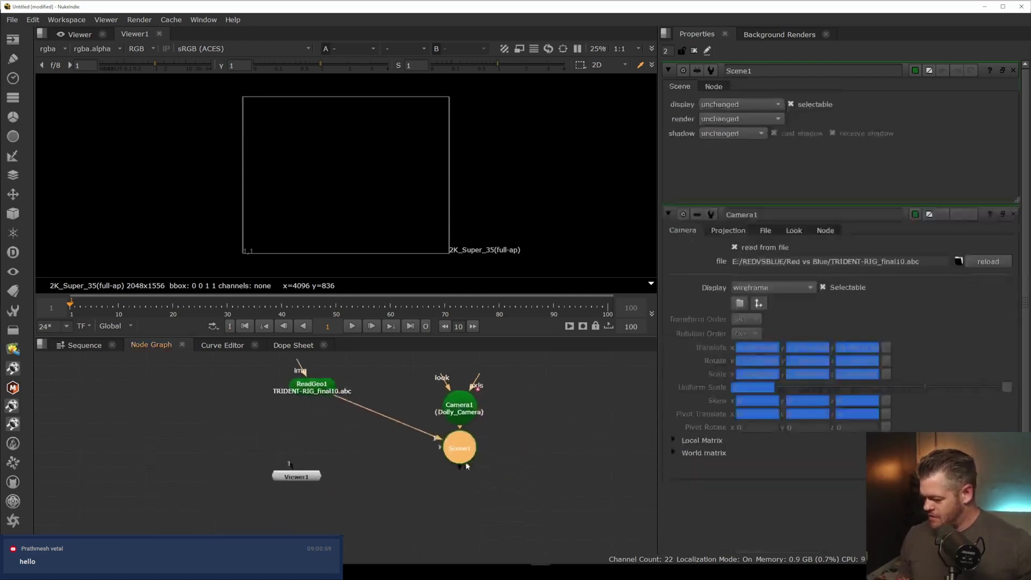
drag(466, 456, 425, 459)
key(1)
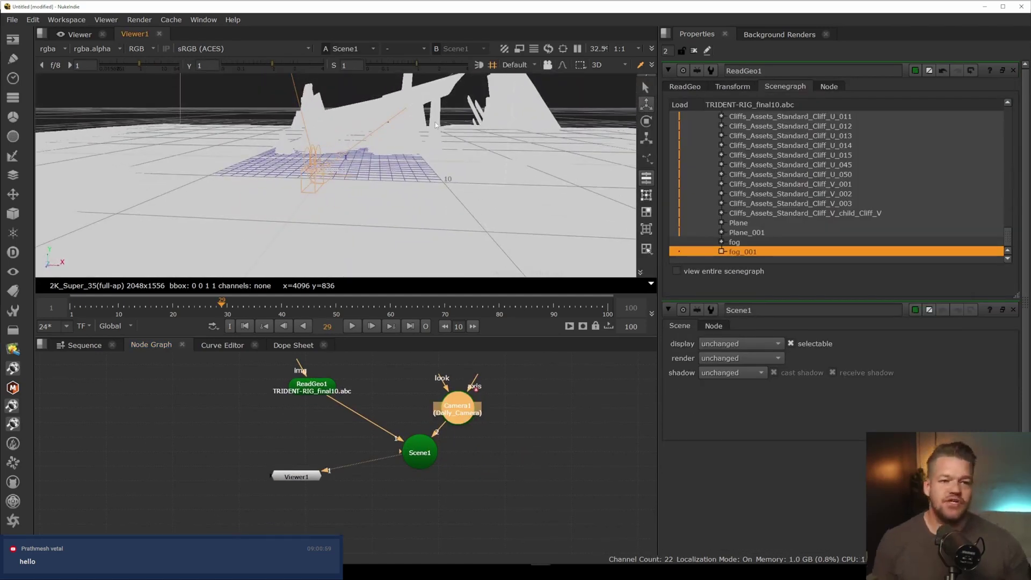
- Scrub the imported geometry's animation through the Camera1 view from about frame 6 to frame 28
click(383, 326)
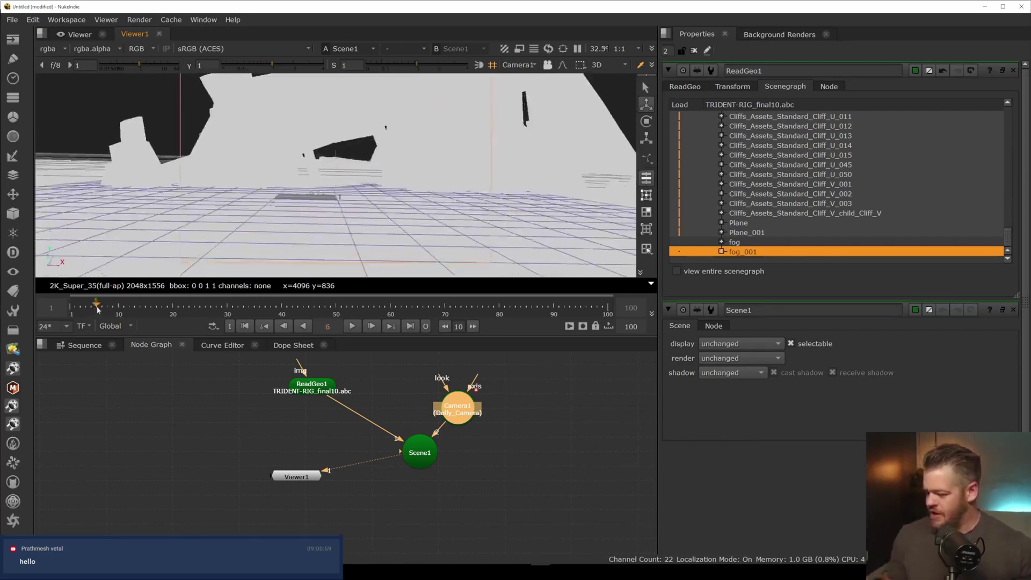
drag(95, 304, 215, 308)
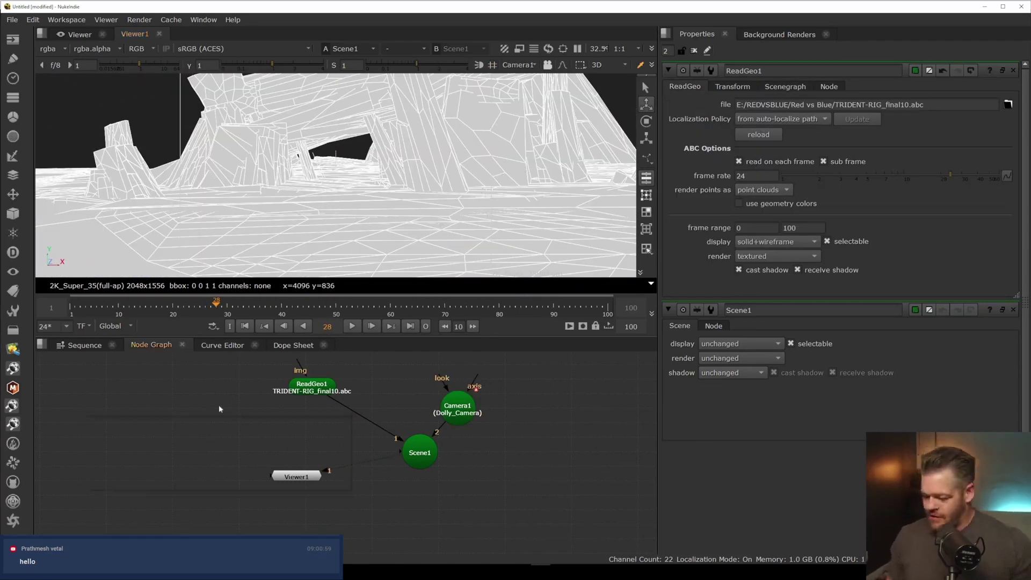
key(Tab)
key(Escape)
key(Escape)
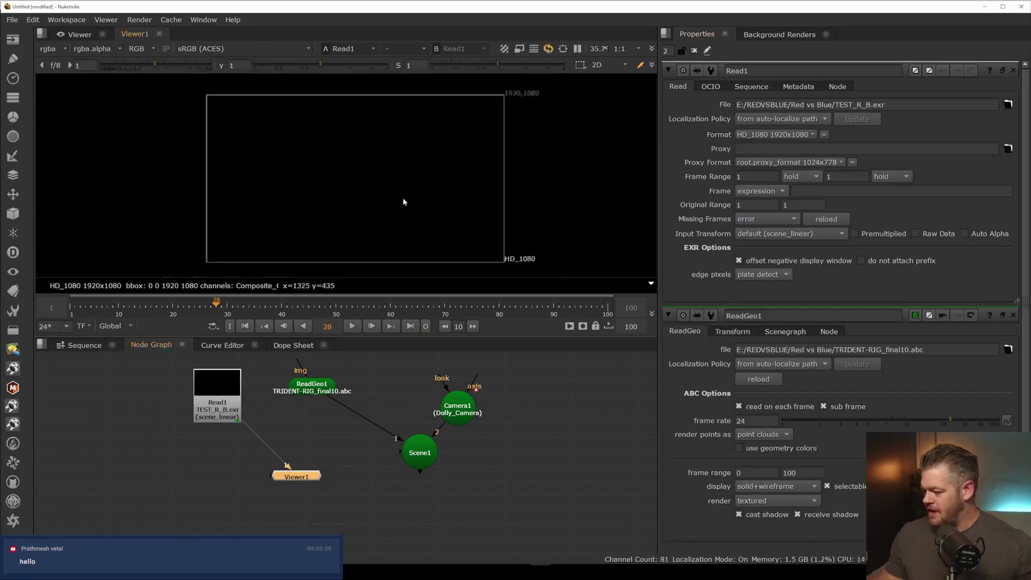
- Add a Shuffle node below the TEST_R_B.exr Read node, route Composite_Combined into rgba, and view the result
scroll(403, 199, down, 3)
click(213, 496)
key(Tab)
text(shuffle)
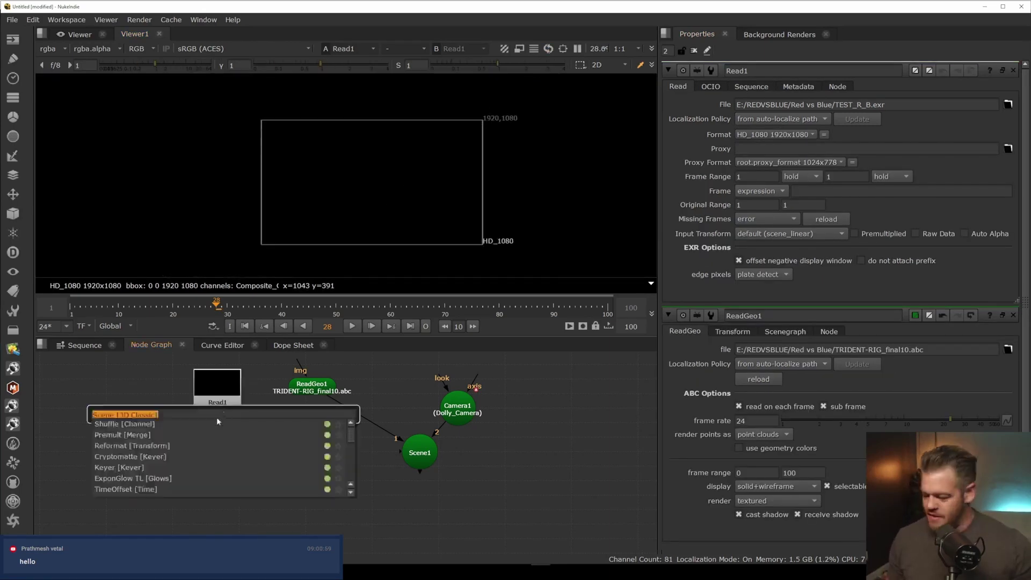
key(Return)
mouse_move(206, 482)
mouse_down()
mouse_move(217, 411)
mouse_move(223, 470)
mouse_up()
key(1)
scroll(370, 208, up, 3)
scroll(382, 210, down, 2)
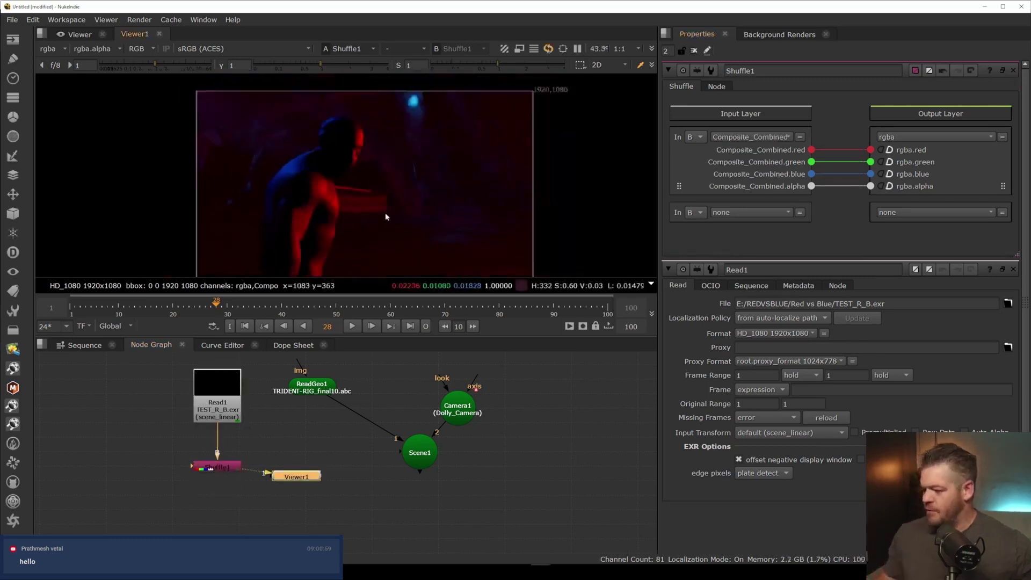
- Load D:/Assets/AgX-main/config.ocio as the custom OCIO config in the project settings
click(150, 421)
key(s)
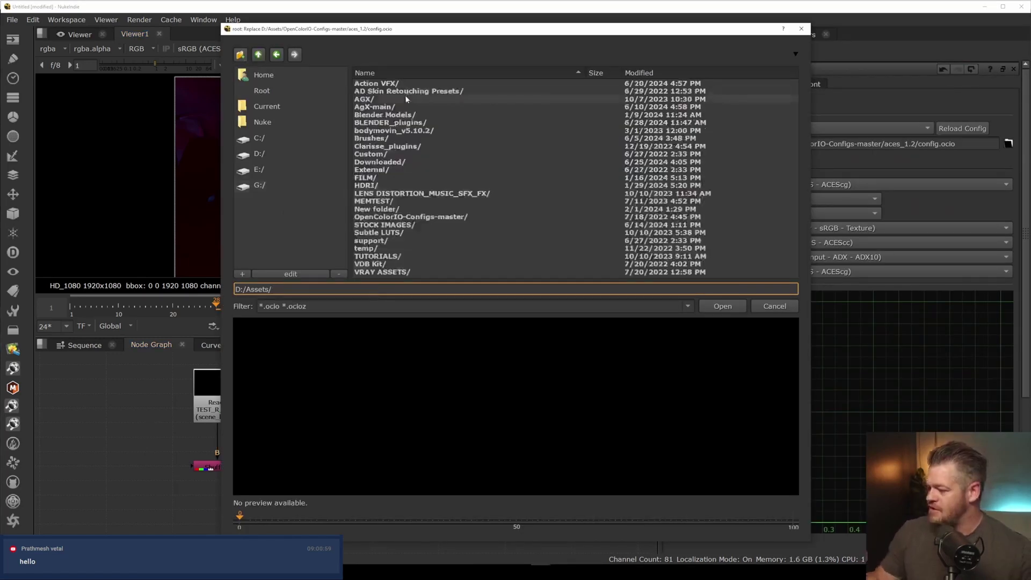
double_click(408, 105)
click(392, 84)
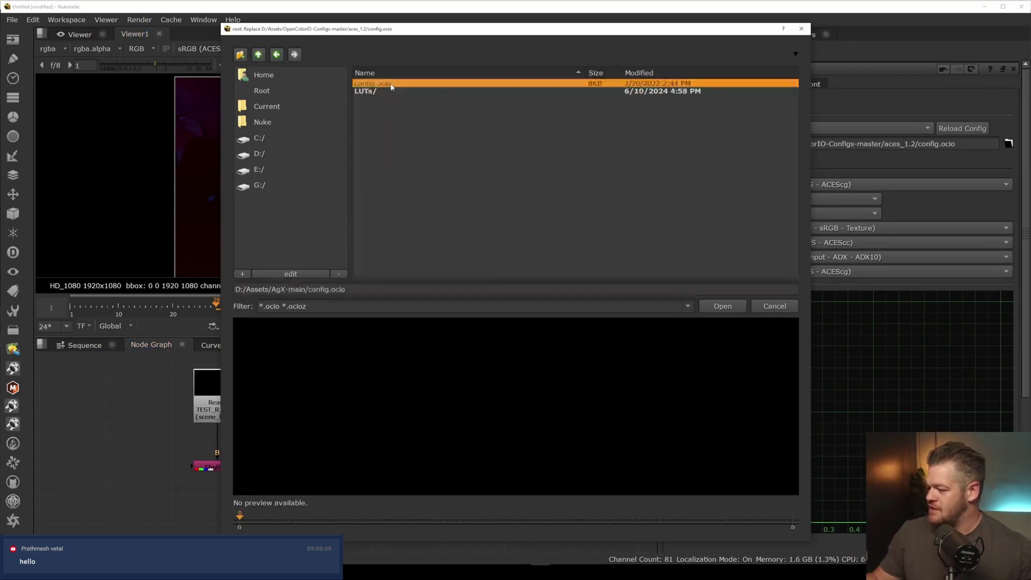
click(735, 306)
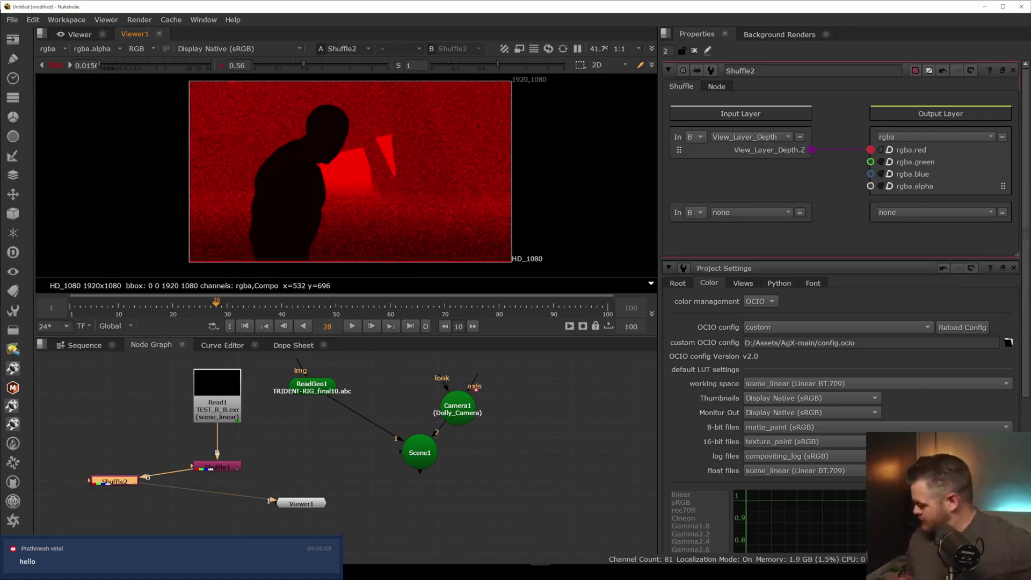
- Switch to Blender and open the scene's list of view layers
key(alt+Tab)
click(935, 17)
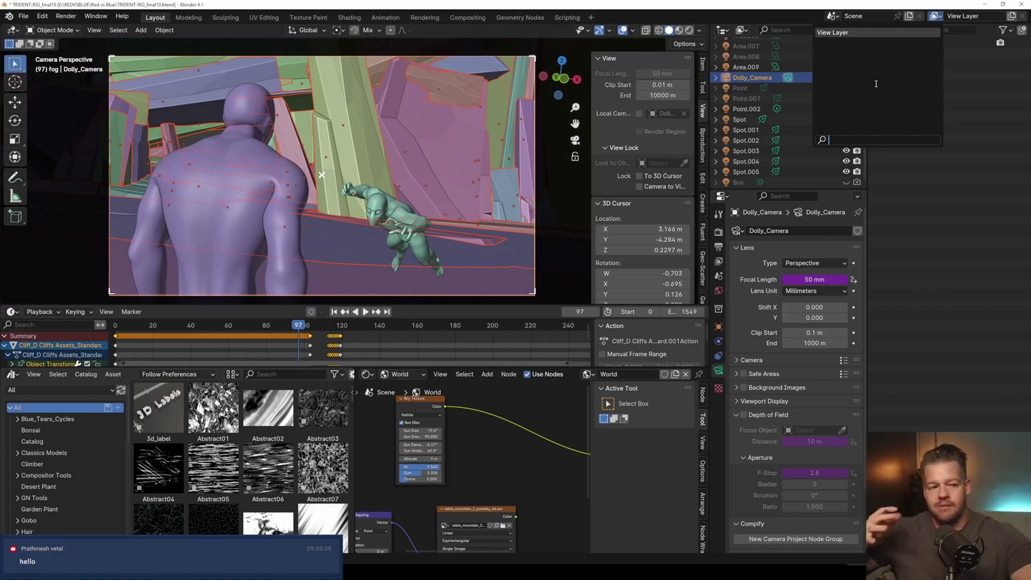
- Back in Nuke, add another Shuffle node and feed it from the Composite_Combined Shuffle
key(Return)
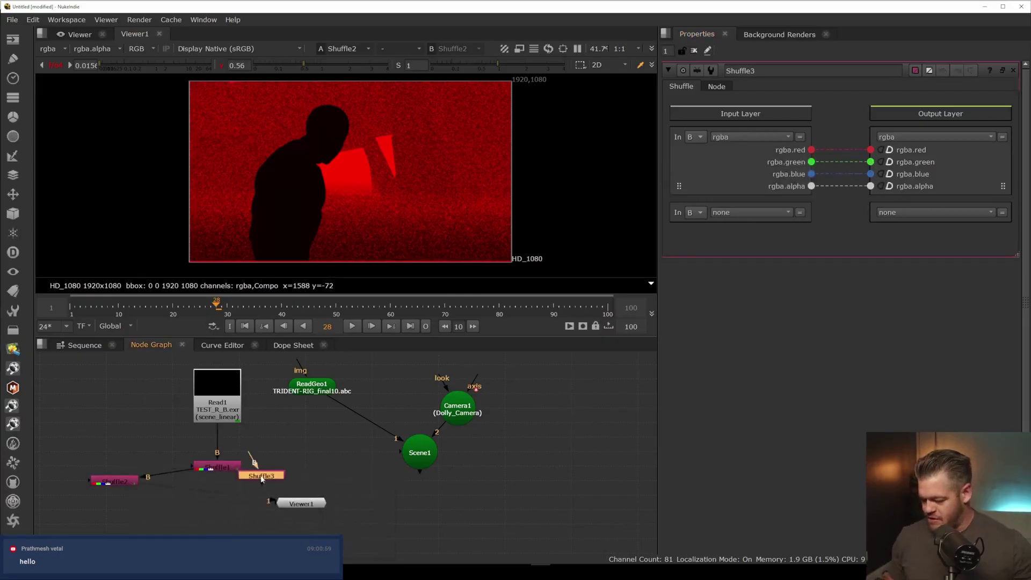
drag(259, 484, 258, 497)
drag(160, 487, 218, 467)
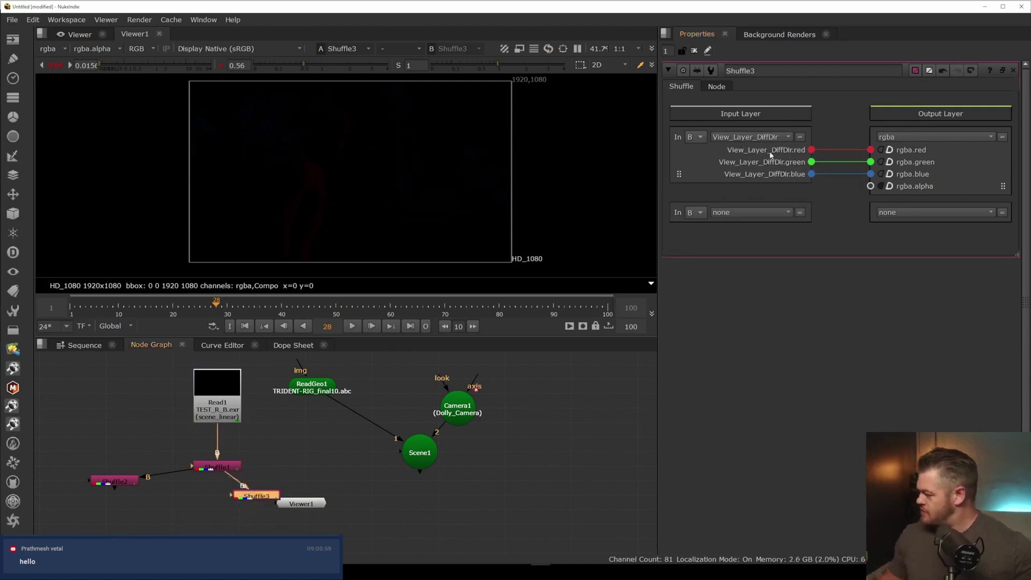
- Preview the View_Layer_DiffDir, View_Layer_GlossDir and View_Layer_GlossInd passes in turn through the new Shuffle node
click(750, 137)
click(775, 287)
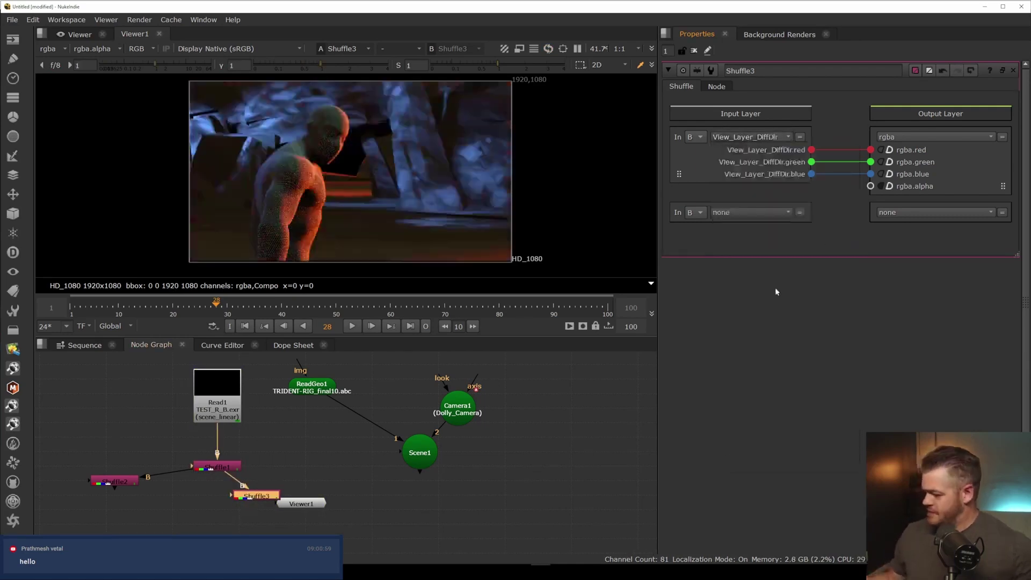
scroll(337, 224, up, 3)
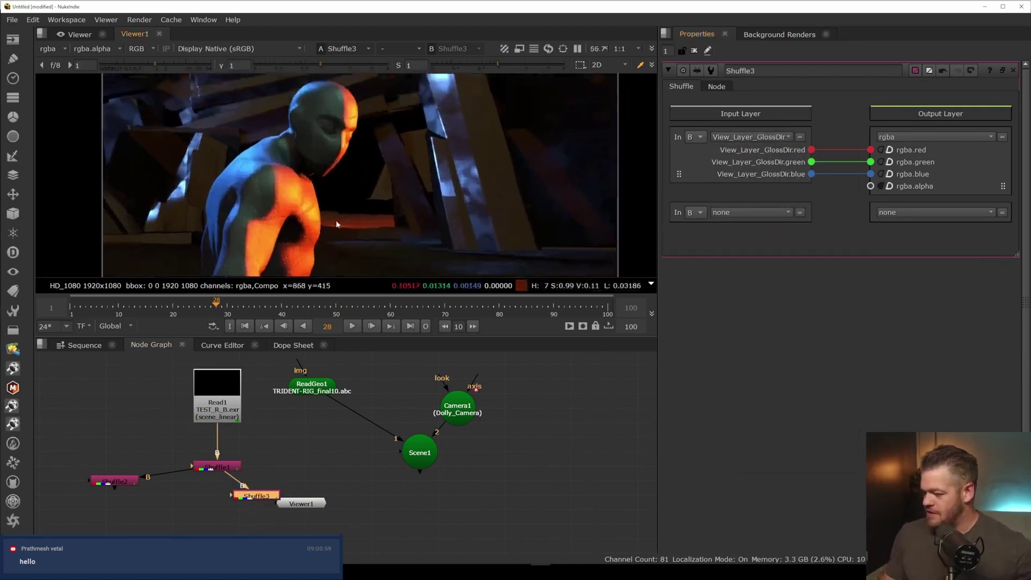
click(751, 137)
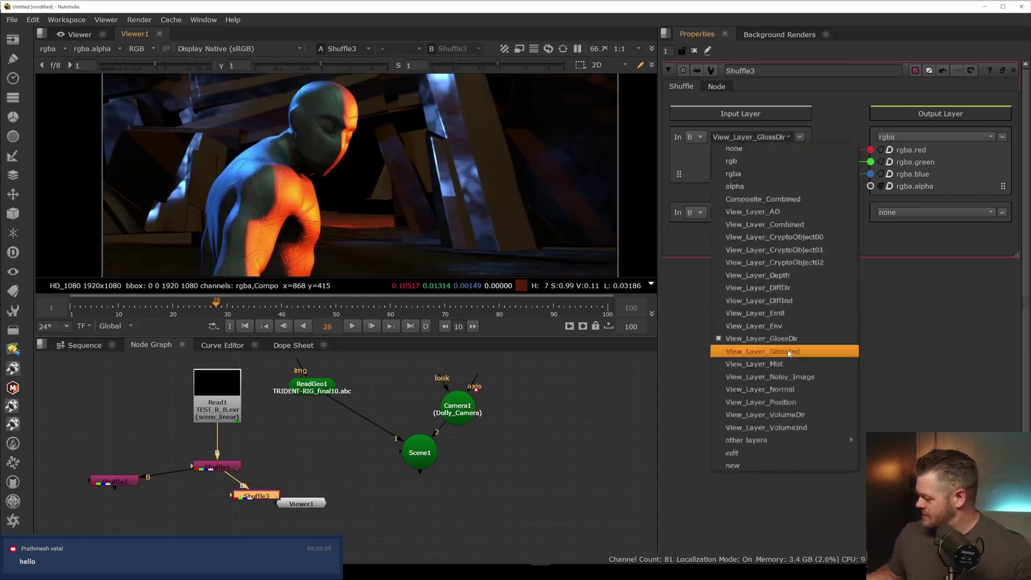
click(760, 349)
scroll(458, 214, down, 3)
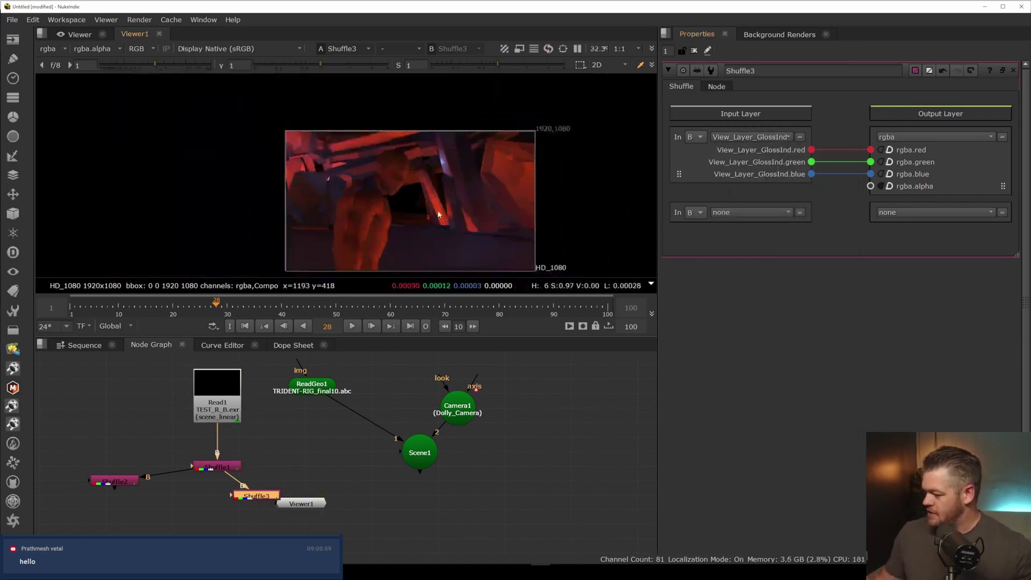
- Set the new Shuffle's input layer to View_Layer_Mist and route its Z channel into rgba.red
click(773, 136)
click(782, 365)
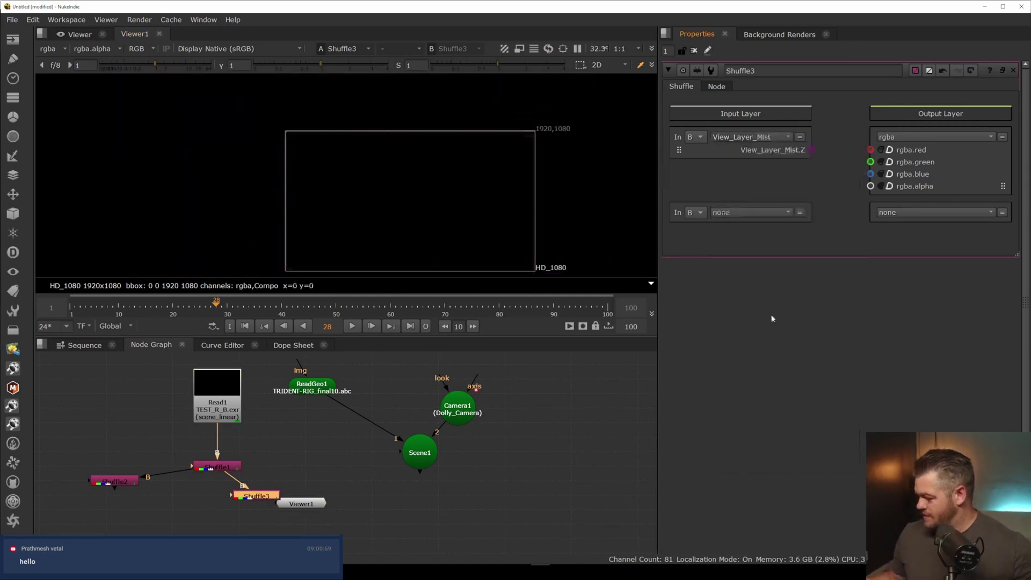
drag(811, 151, 870, 149)
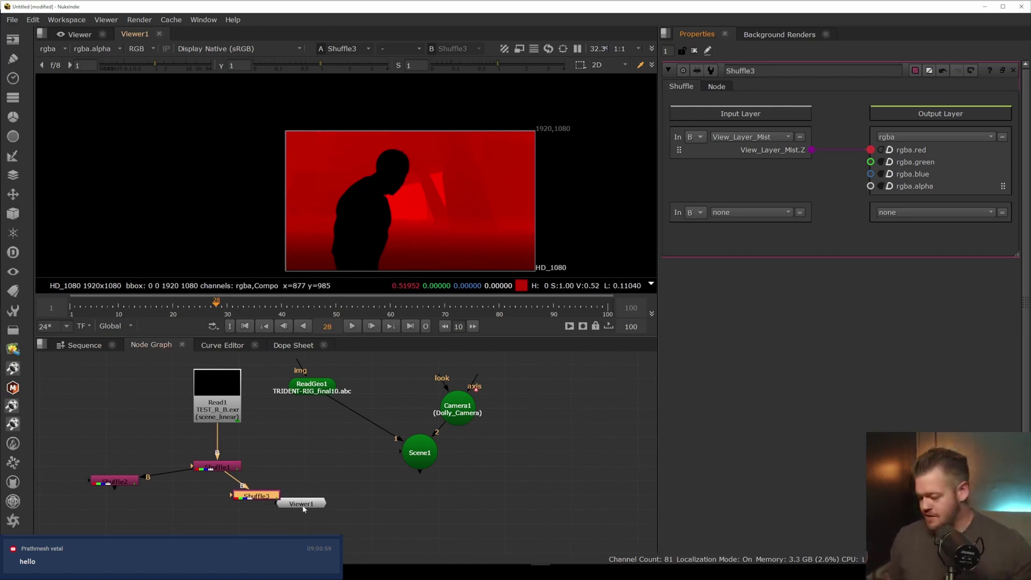
- Place the mist Shuffle beside the combined one, route mist Z into rgba.alpha as well, and check the alpha channel
drag(307, 506, 319, 521)
drag(254, 497, 303, 467)
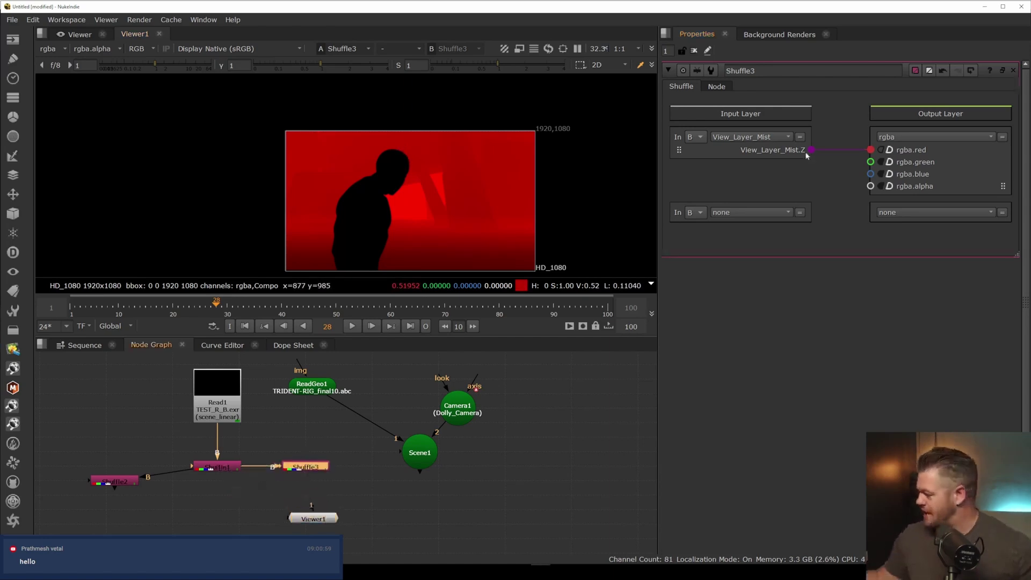
drag(809, 154, 870, 186)
key(a)
key(a)
key(a)
- Add a Grade node below the Composite_Combined Shuffle, masked by the mist Shuffle's alpha, and show it in the viewer
click(222, 510)
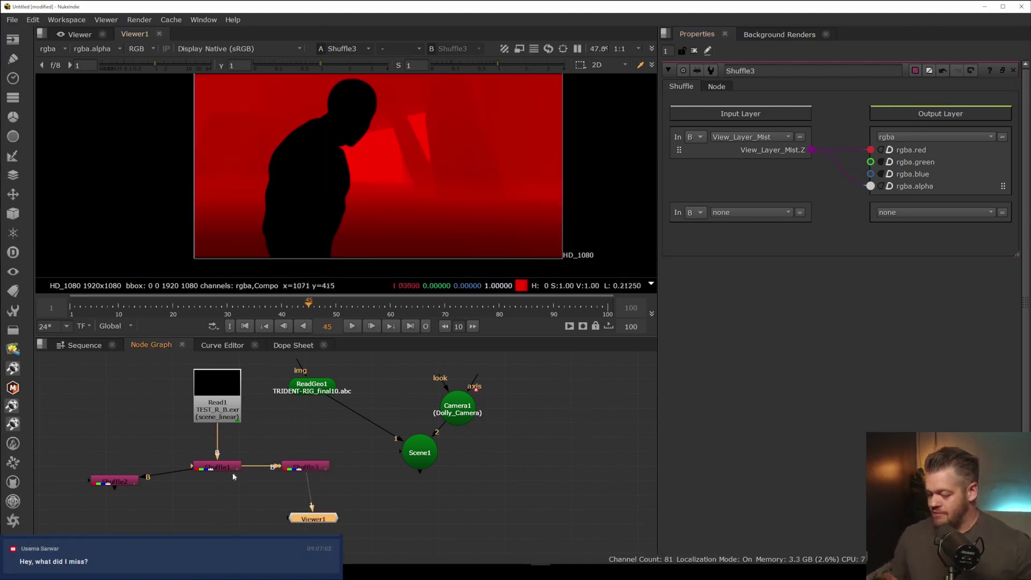
click(231, 469)
key(1)
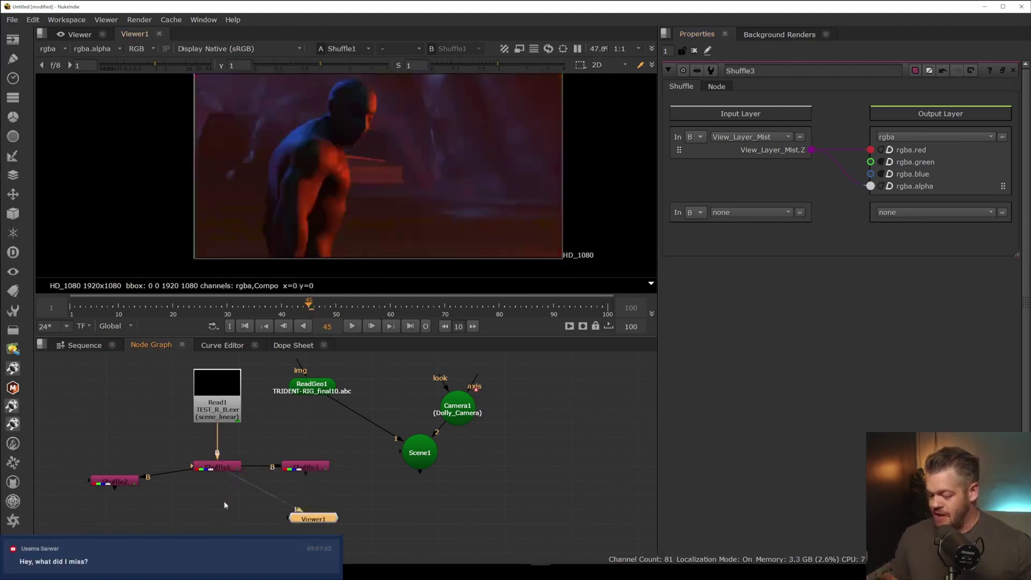
click(219, 505)
key(g)
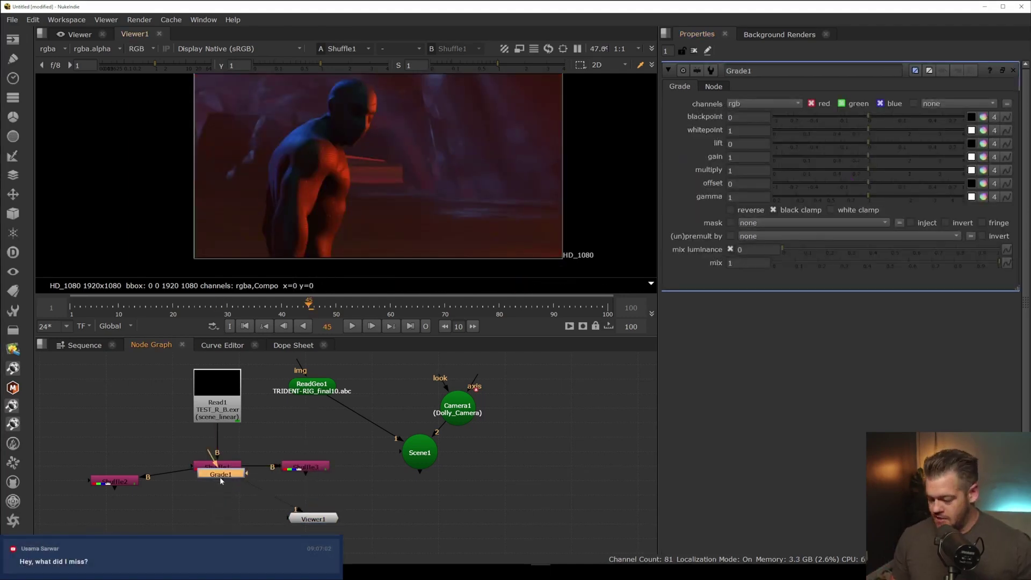
drag(222, 475, 295, 468)
click(307, 466)
key(1)
click(210, 511)
key(1)
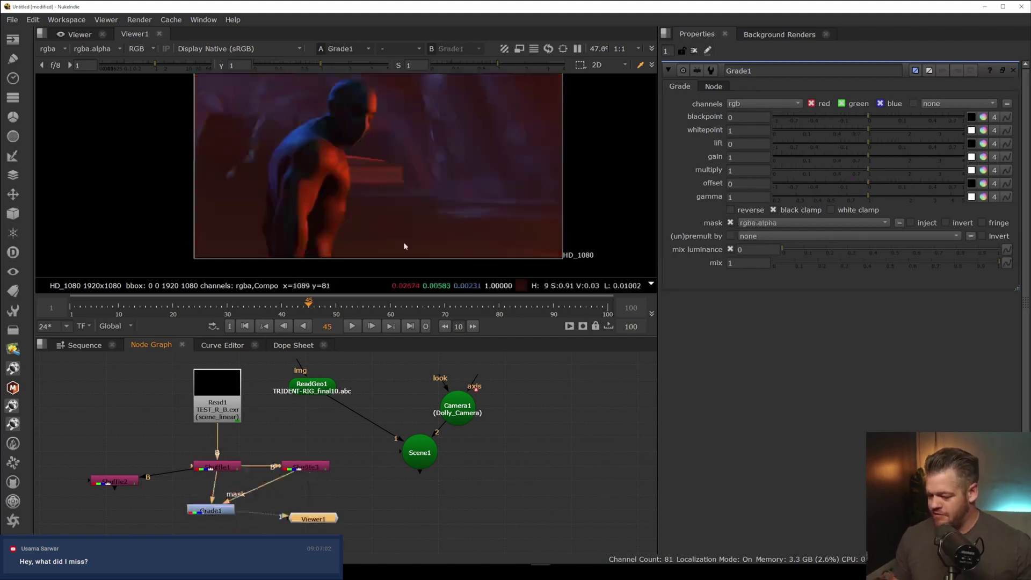
- Set the Grade's gain to 0.84 and gamma to 2.15, tinting the gamma blue with red 0.826731 and green 1.446665
click(226, 513)
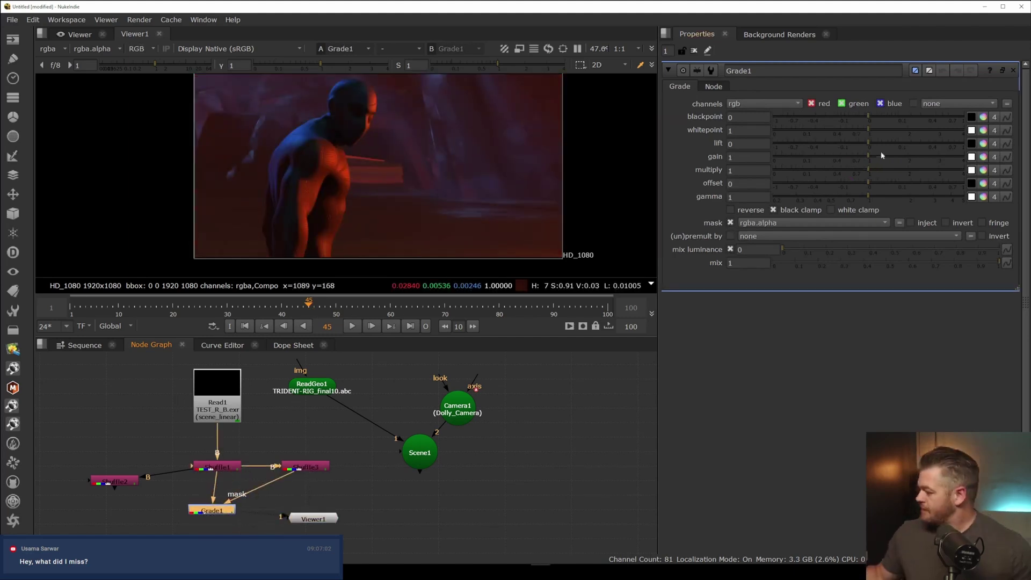
mouse_move(877, 157)
mouse_down()
mouse_move(854, 163)
mouse_move(893, 157)
mouse_move(861, 158)
mouse_up()
drag(878, 200, 916, 197)
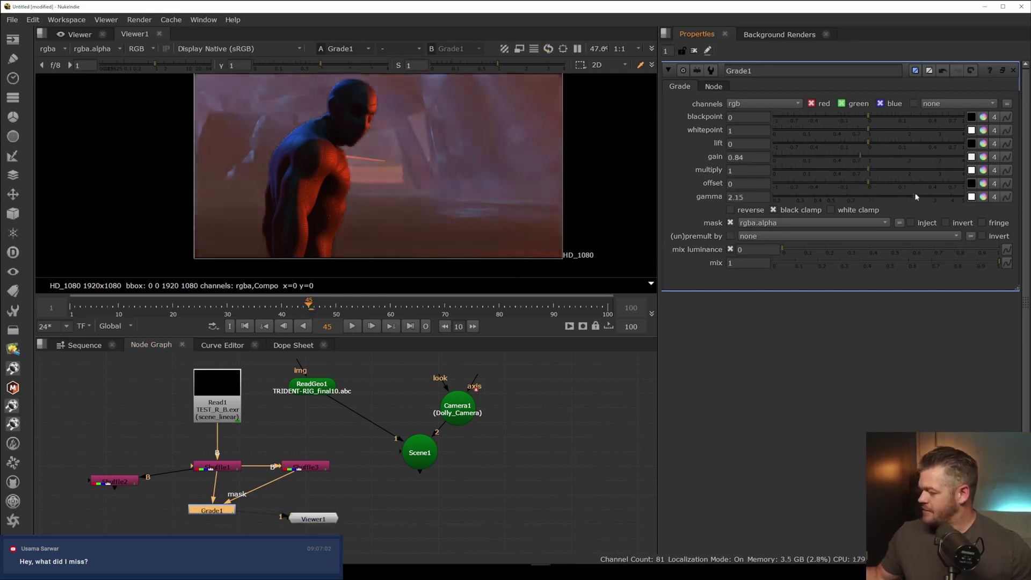
click(983, 196)
drag(695, 232, 582, 297)
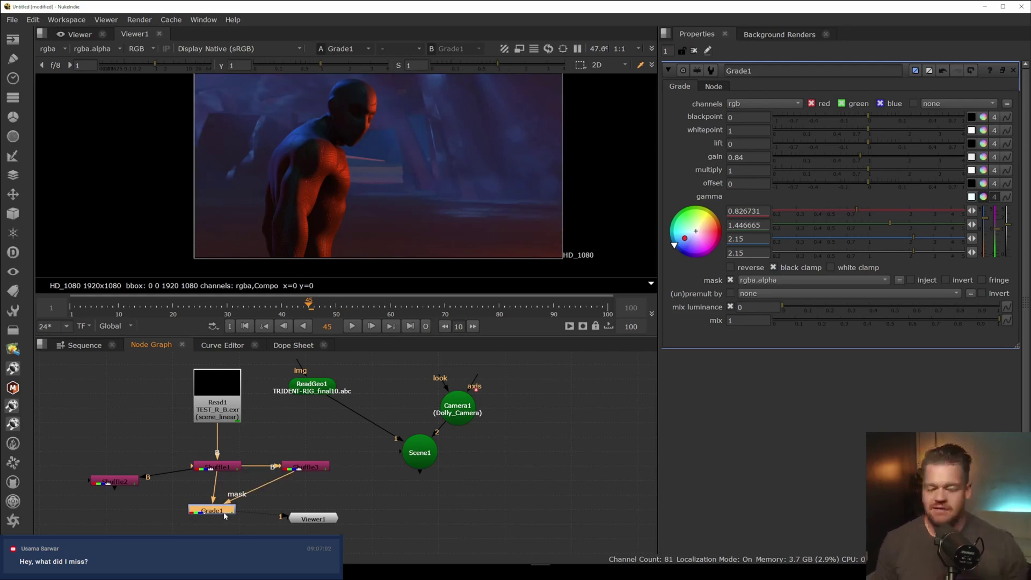
- Toggle the Grade node off and on to compare the image with and without the mist grade
key(d)
key(d)
key(d)
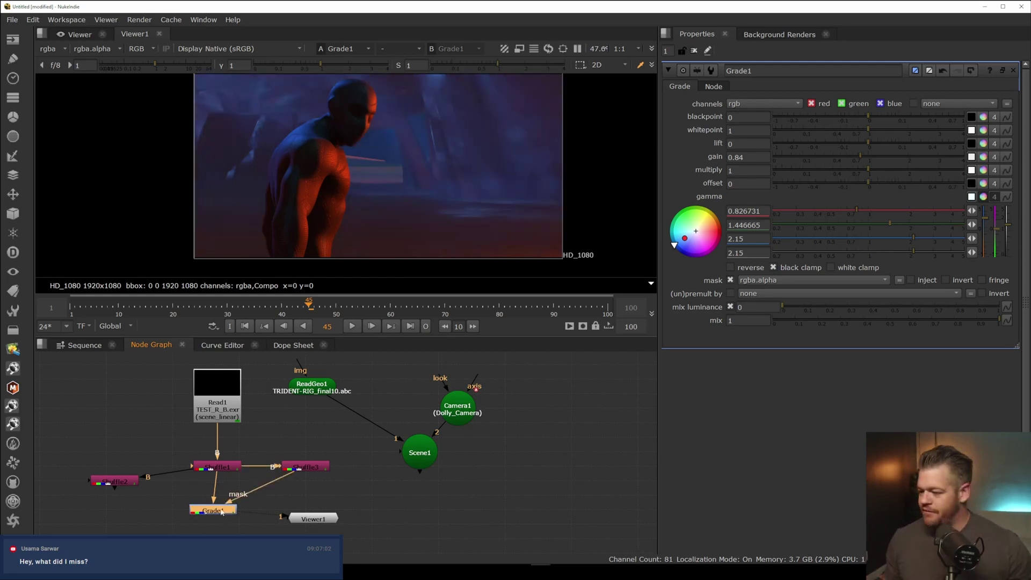
key(d)
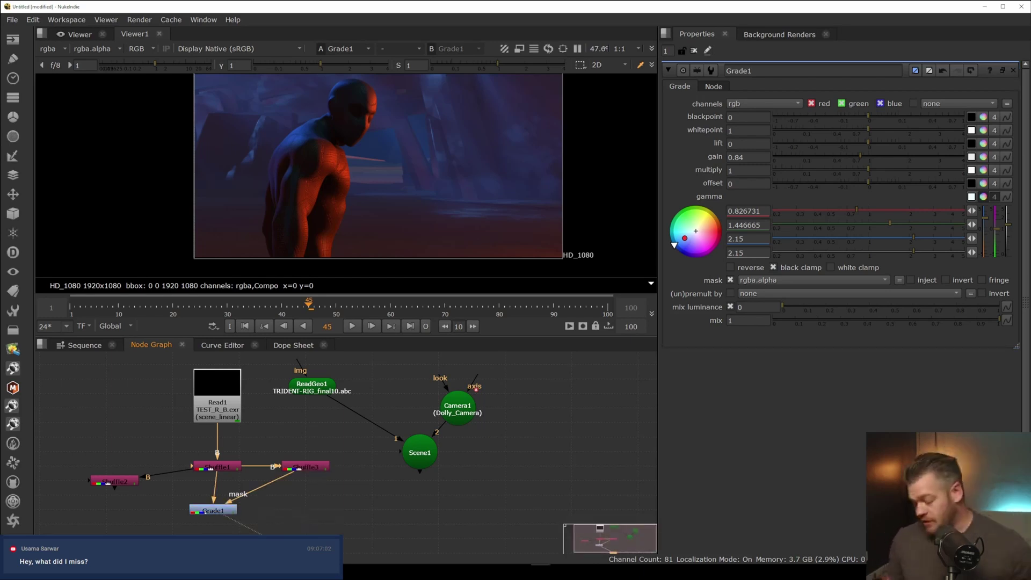
- Rearrange the 3D nodes with the Camera node beside the Scene node and the ReadGeo node above it
middle_drag(327, 488, 348, 437)
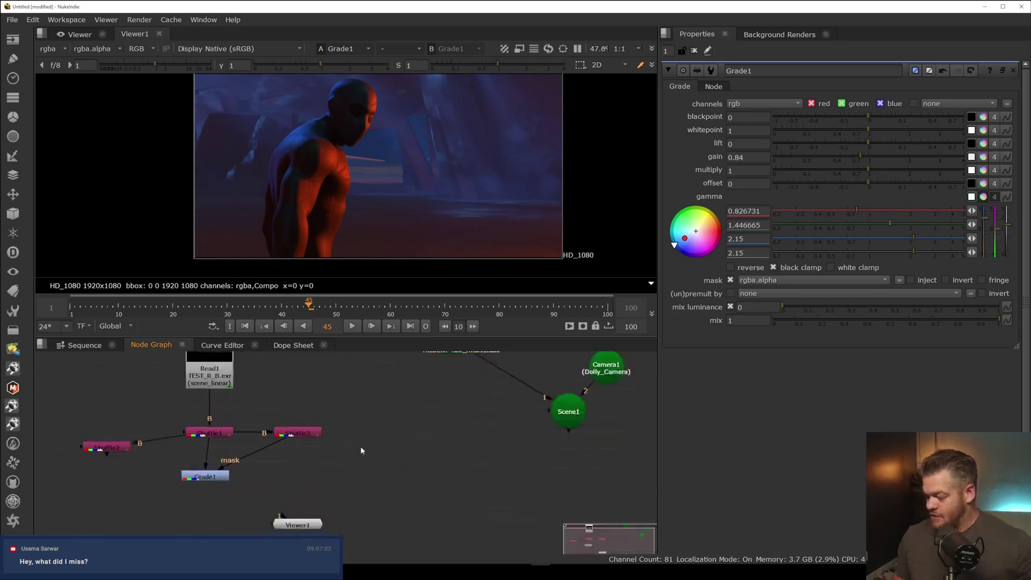
middle_drag(452, 419, 424, 443)
drag(566, 401, 358, 429)
drag(435, 371, 551, 376)
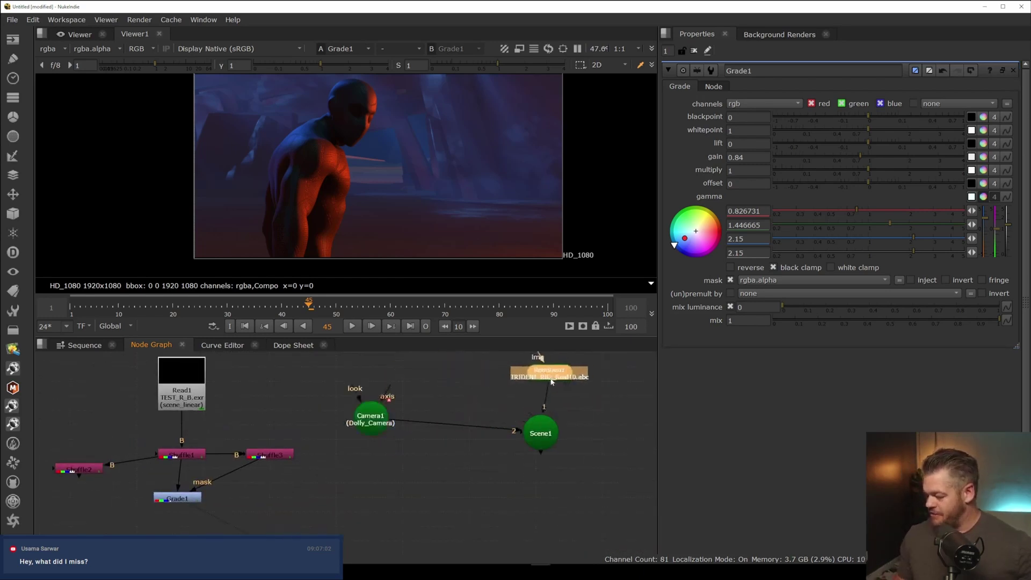
- Show the mist Shuffle's alpha in the viewer and add a NoiseAdvanced node to the node graph
key(a)
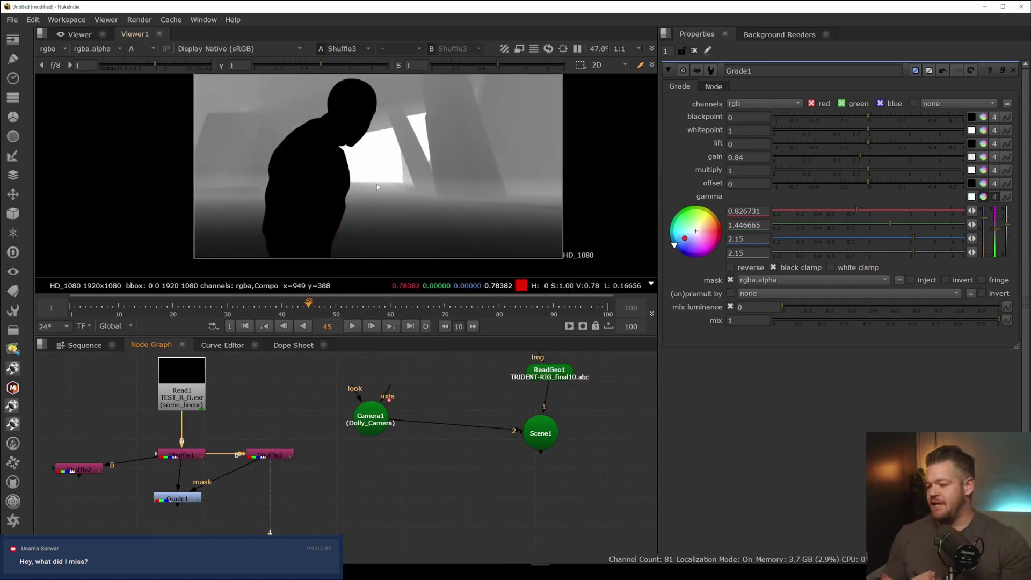
key(Tab)
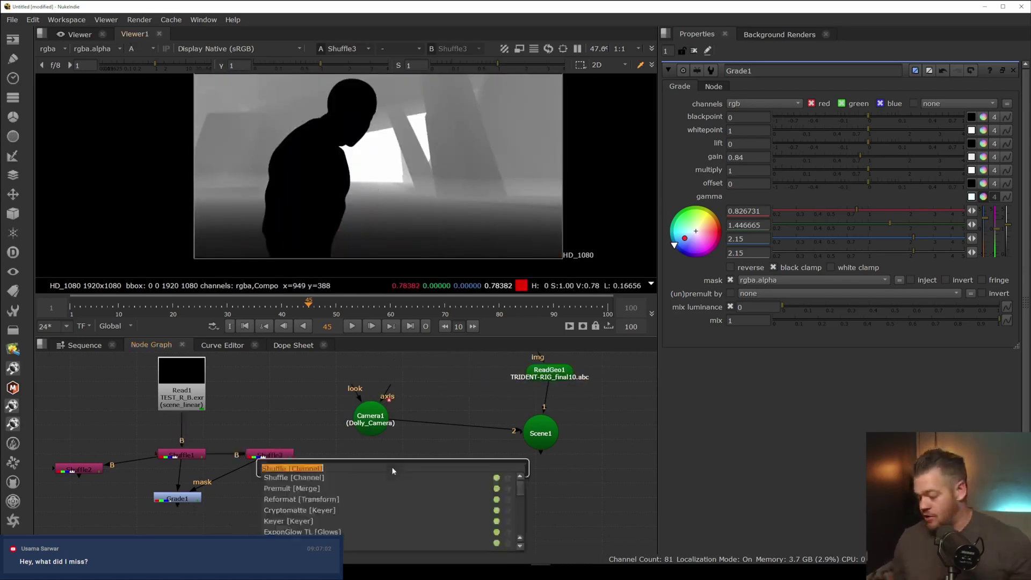
text(noiseadv)
key(Return)
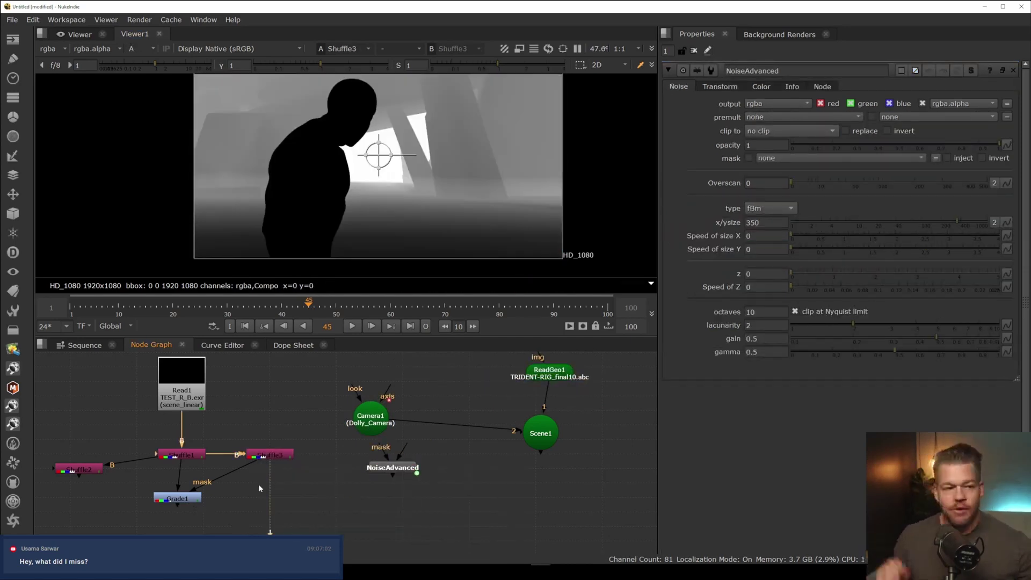
- Merge the mist Shuffle as A with NoiseAdvanced as B, view the Merge, and set its operation to multiply
key(m)
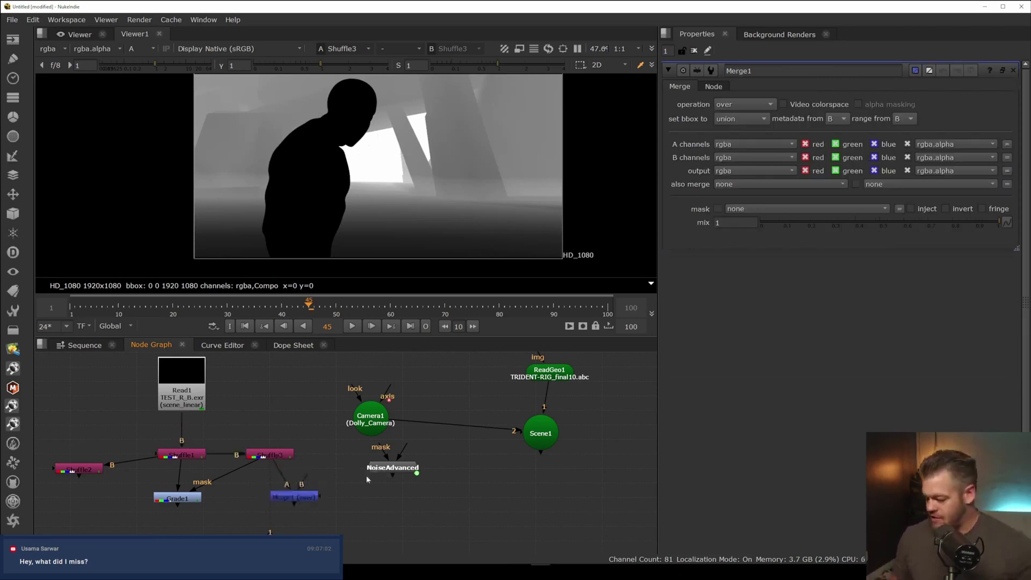
drag(328, 473, 377, 466)
click(298, 496)
key(1)
click(299, 467)
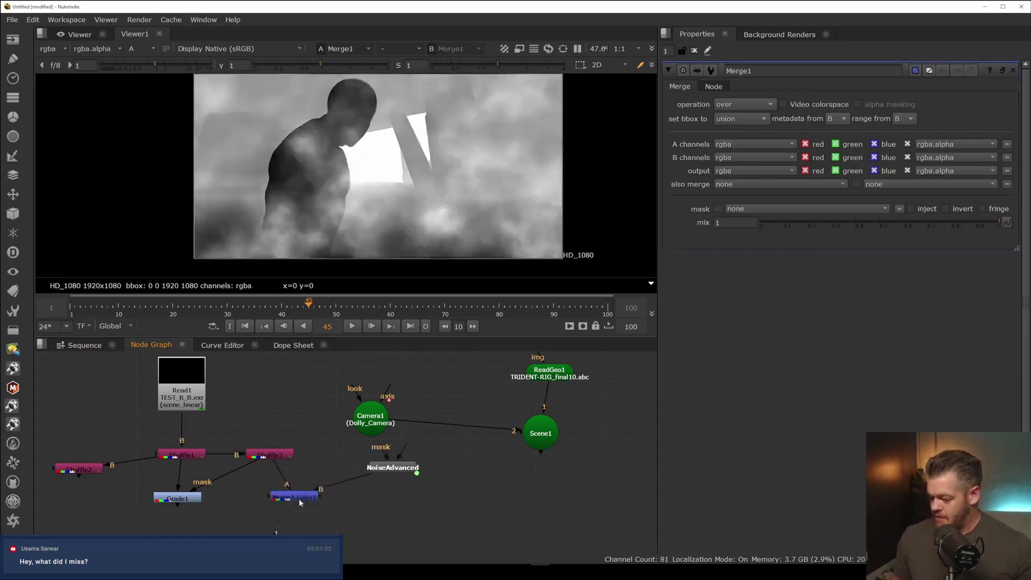
click(301, 499)
click(743, 104)
click(748, 264)
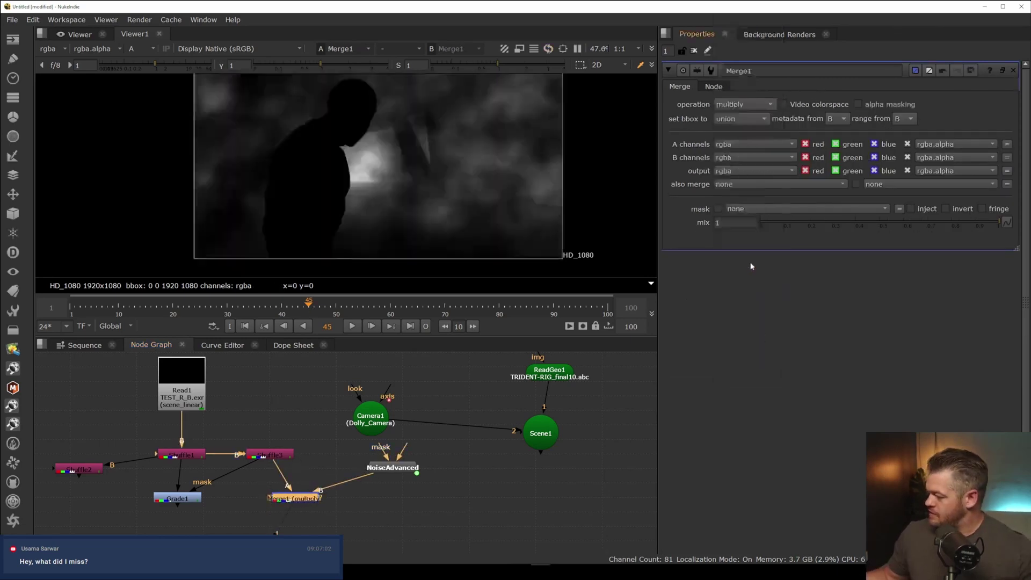
- View NoiseAdvanced, set its Speed of size Y to 1.16, and play the noise from the first frame
click(395, 468)
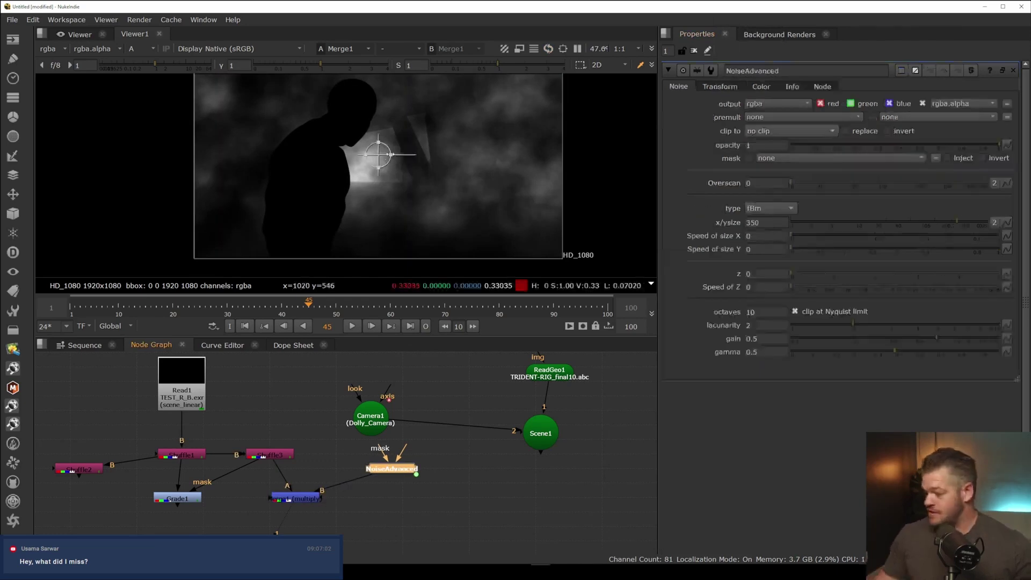
key(1)
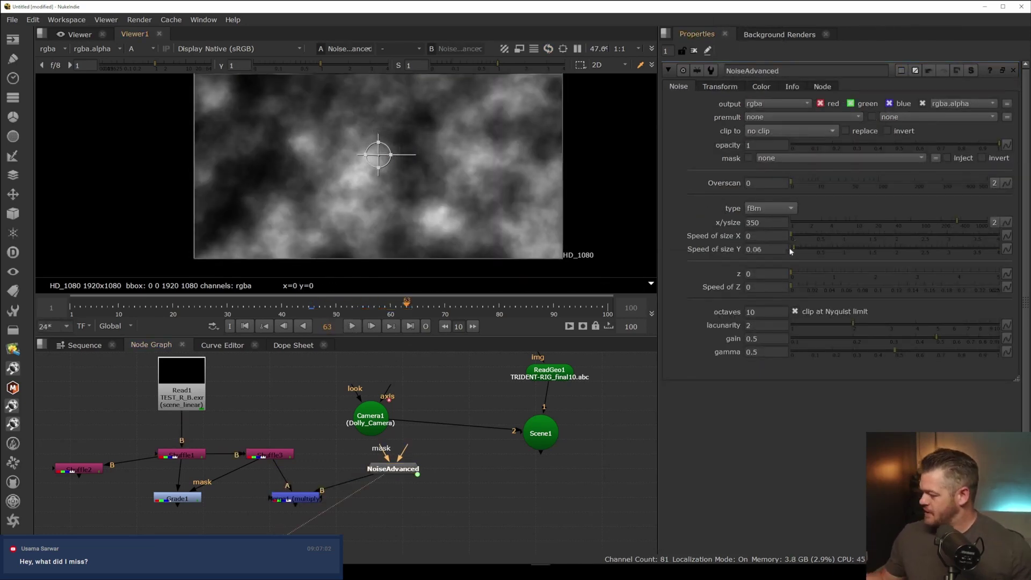
drag(791, 250, 851, 249)
click(244, 326)
click(352, 326)
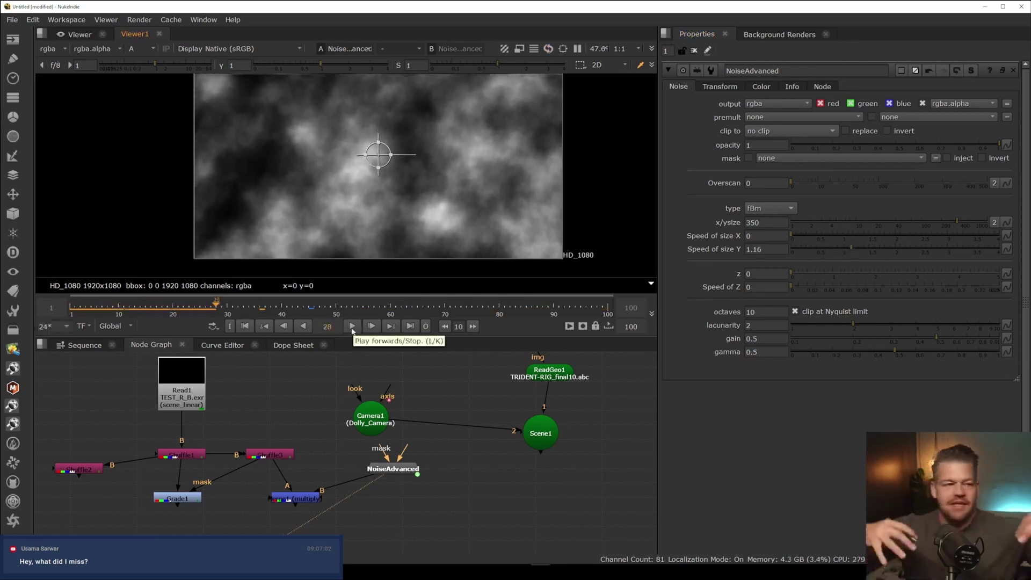
- Adjust the noise's Speed of Trans Y, set its Speed of Z to 0.004, and play back the masked noise
click(719, 87)
click(802, 132)
click(355, 327)
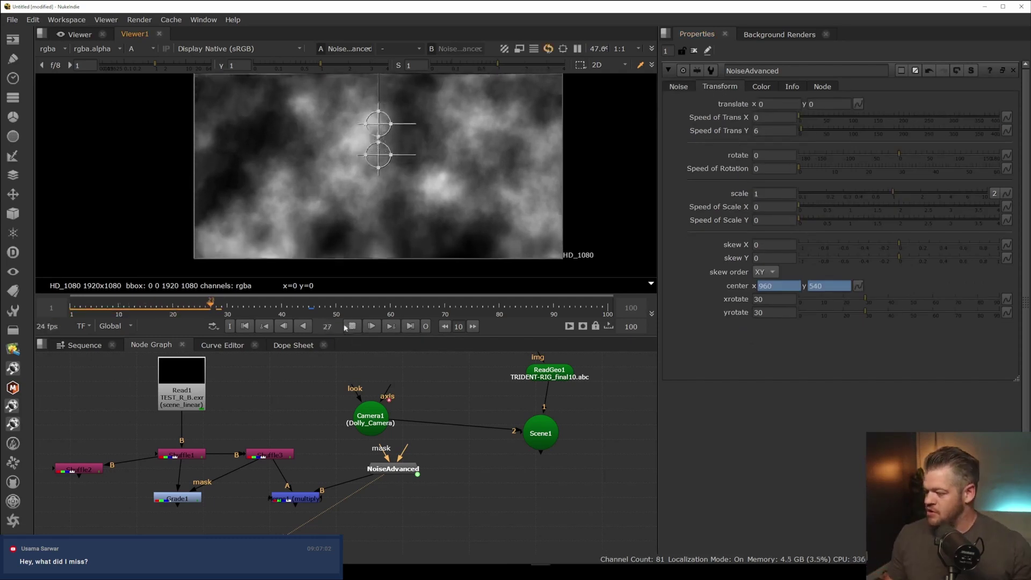
click(771, 129)
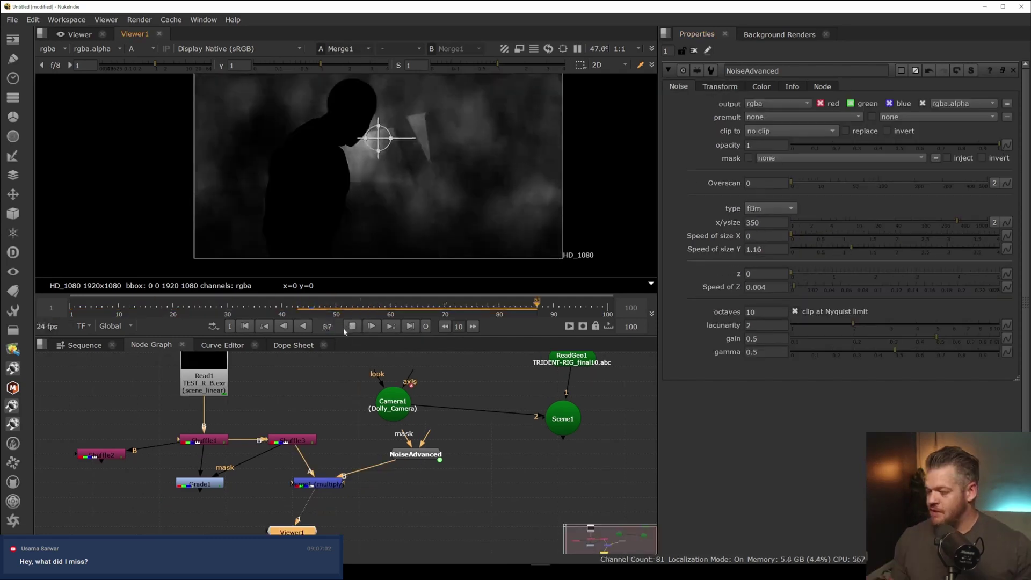
click(345, 328)
- Mask the Grade node with the mist-noise Merge, view the Grade, and set the noise's gain to 0.645 and gamma to 0.885
drag(214, 485, 213, 509)
drag(280, 451, 269, 499)
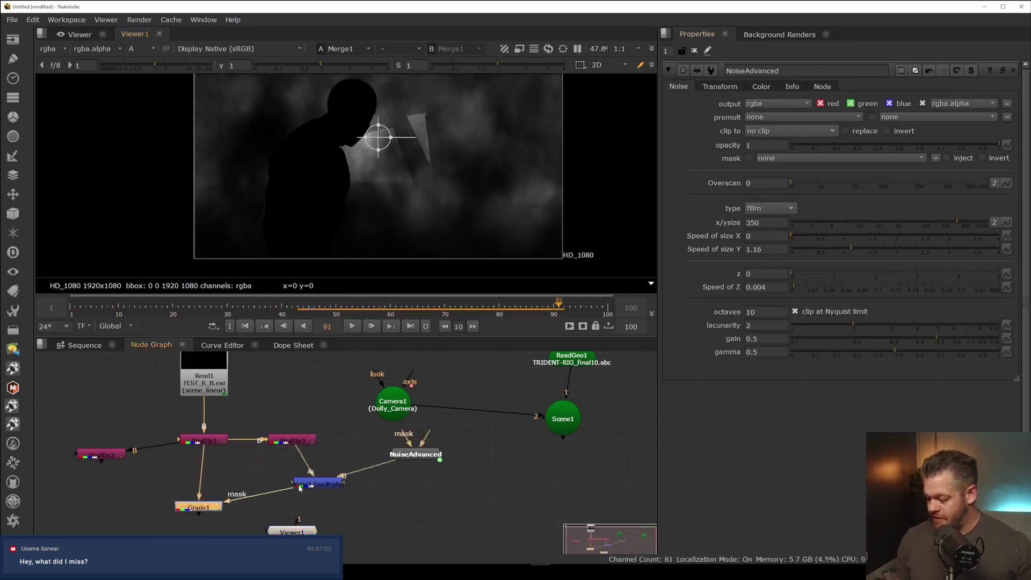
key(1)
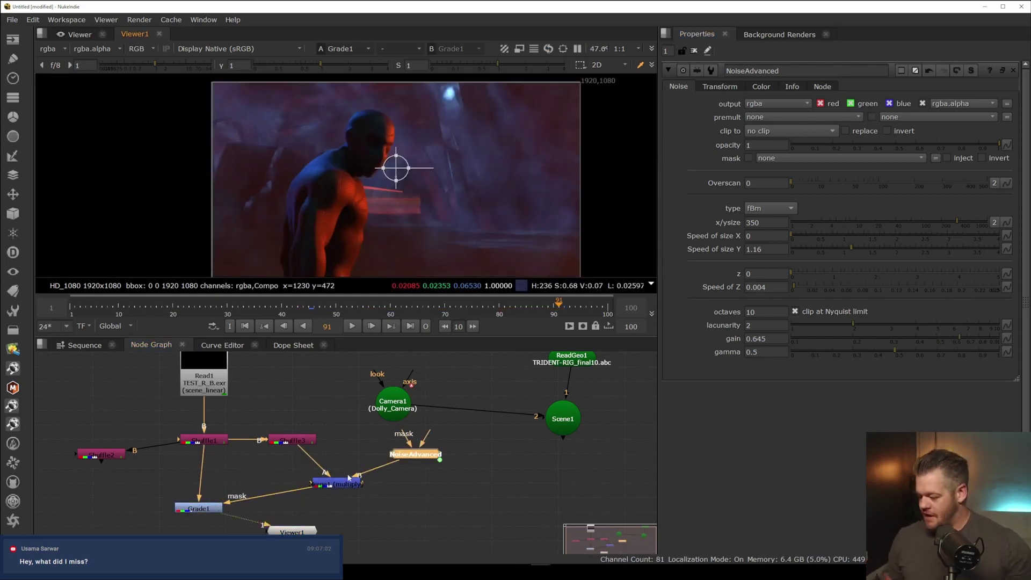
drag(894, 350, 975, 351)
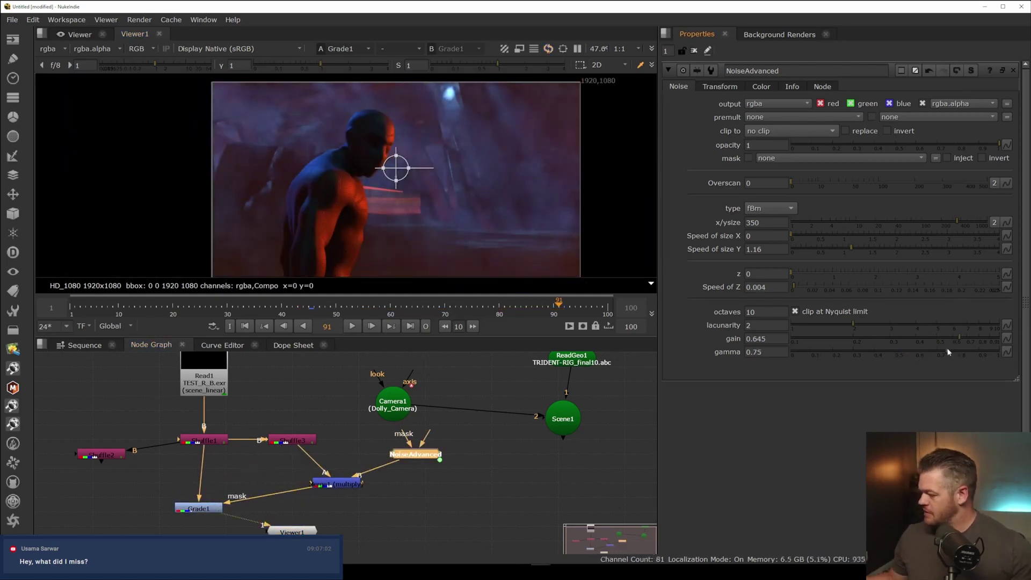
- Make room beside the noise branch and add a Card3D node fed by NoiseAdvanced and the Dolly_Camera
drag(392, 404, 441, 380)
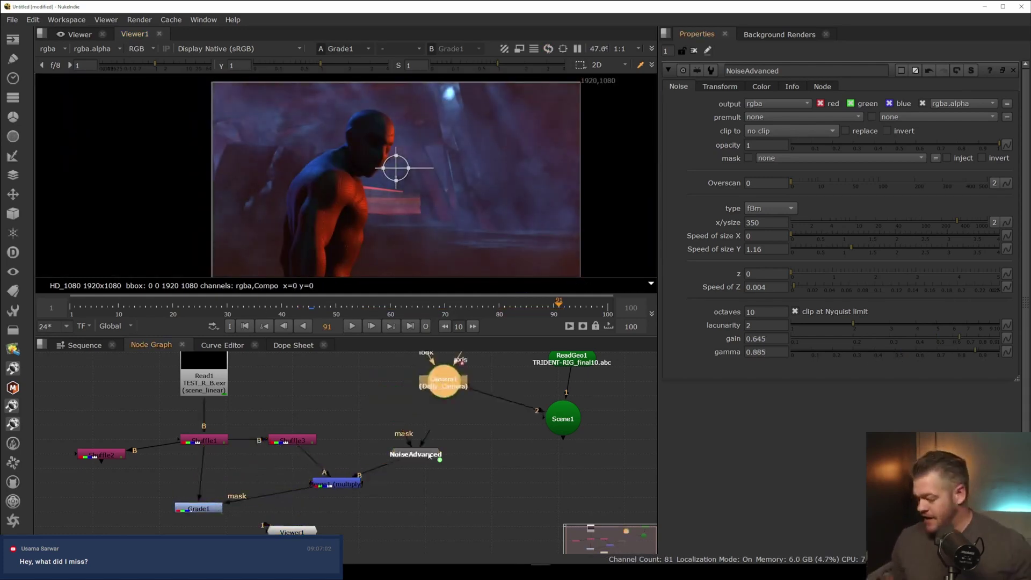
drag(415, 453, 354, 421)
key(1)
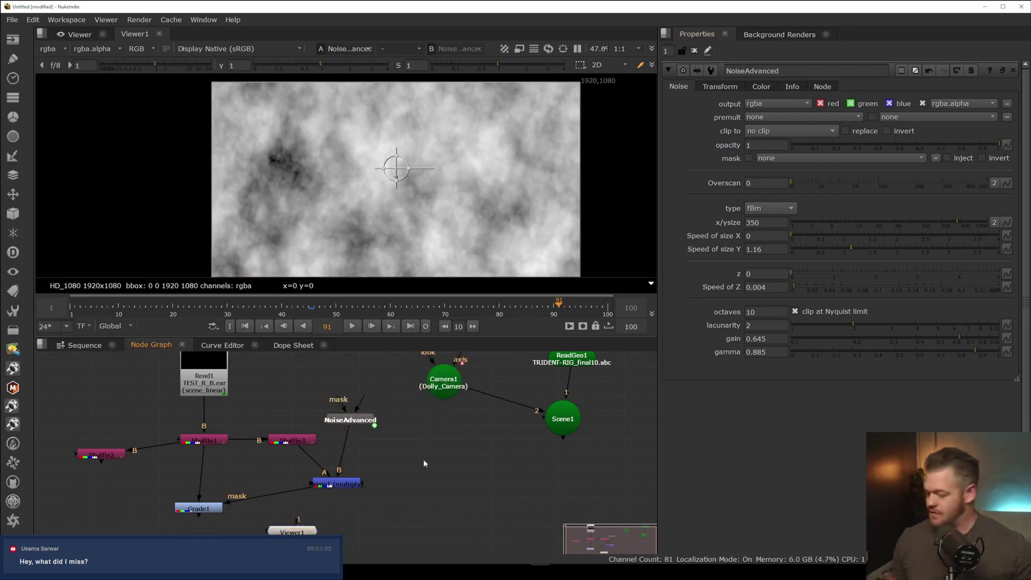
key(Tab)
text(card)
key(Return)
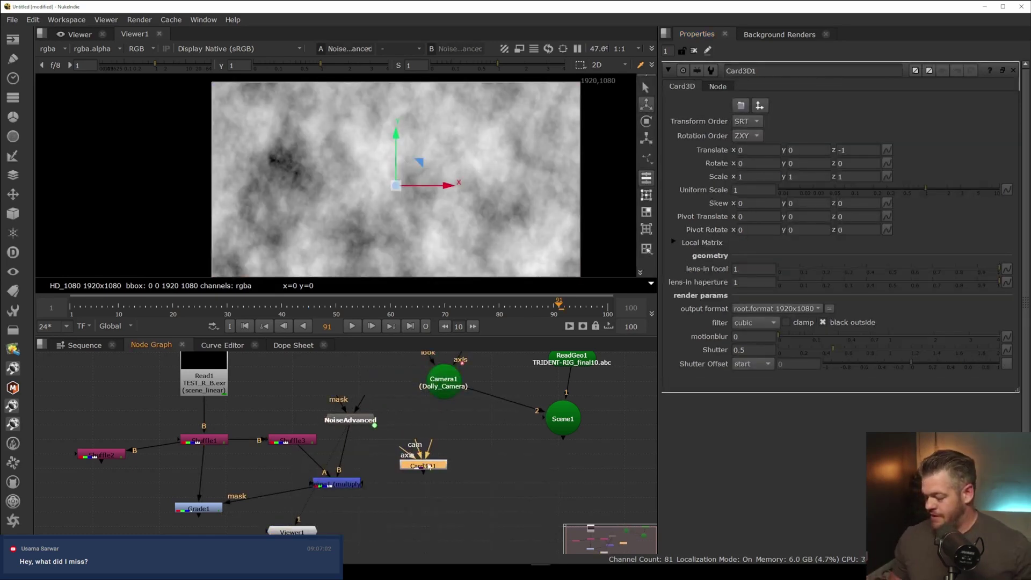
drag(424, 451, 401, 469)
drag(365, 394, 370, 421)
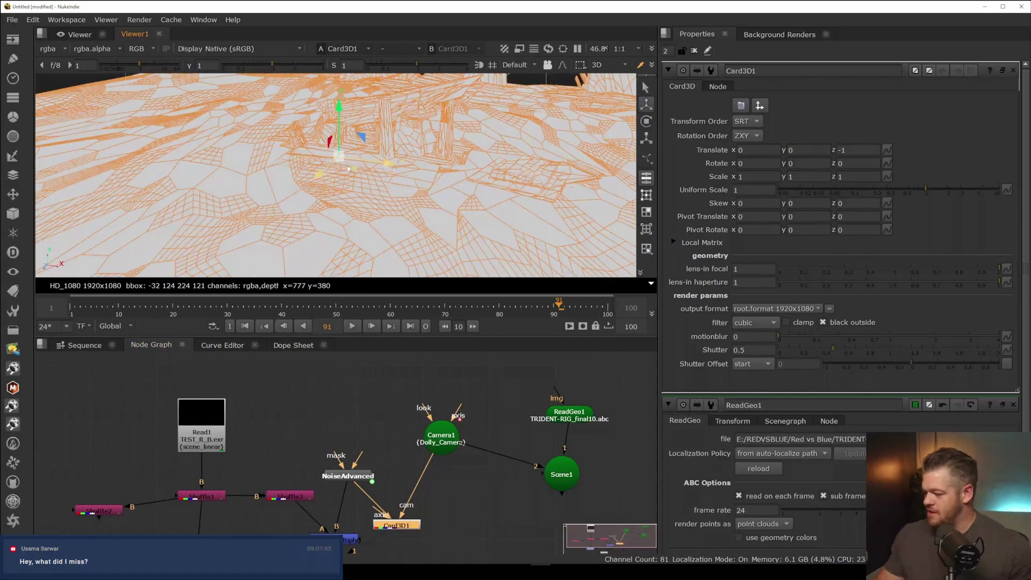
- Scale the card to about 15.21 in X and Y and 9.57 in Z, and move it to about X 2.88, Y 2.53
drag(370, 161, 378, 162)
drag(346, 124, 346, 116)
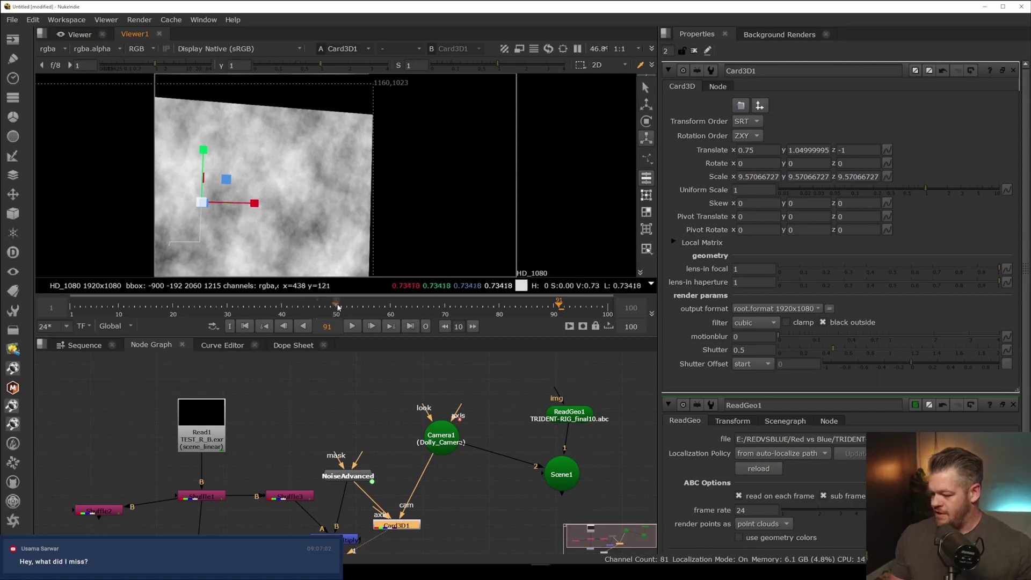
drag(338, 306, 321, 303)
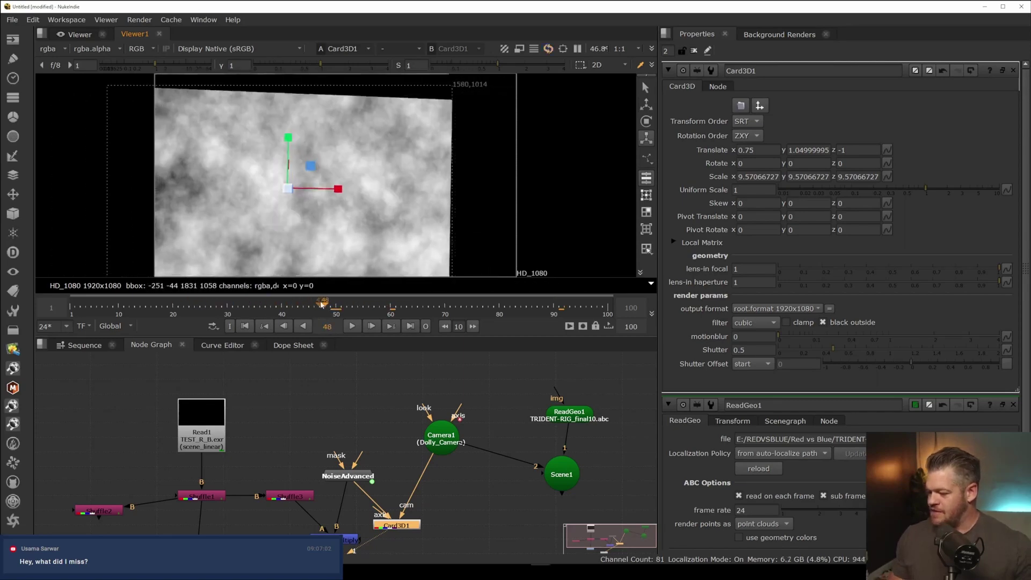
drag(313, 166, 488, 104)
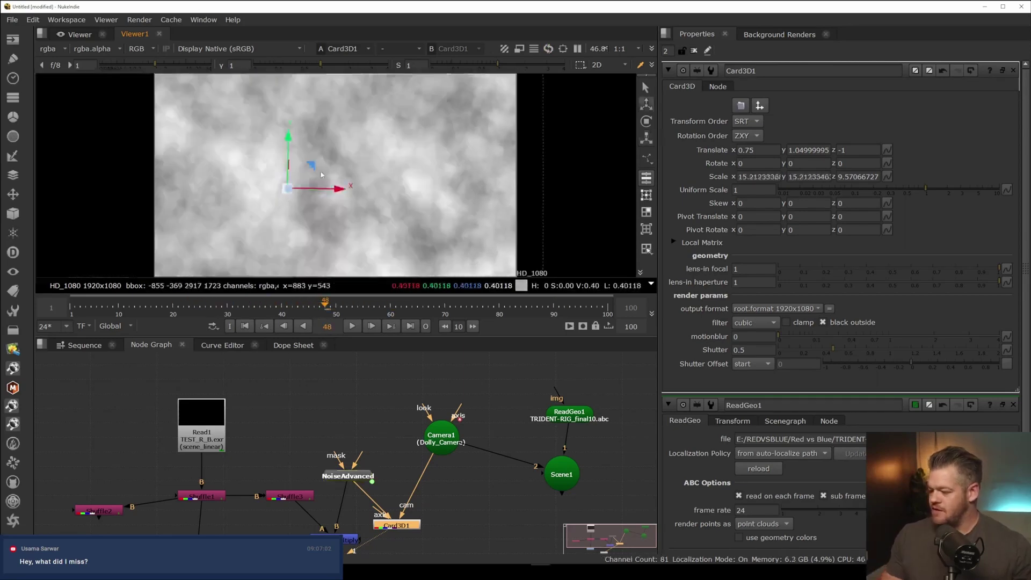
drag(312, 164, 387, 114)
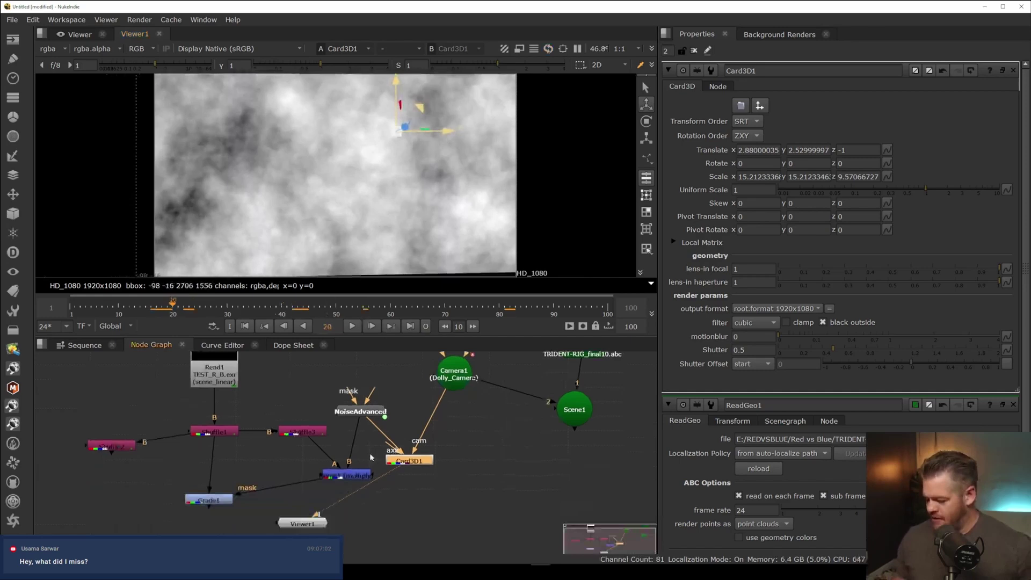
- Feed the Card3D node into the multiply Merge's B input, view the Grade, and scrub the timeline to check the mist
drag(346, 475, 330, 489)
key(1)
drag(387, 471, 391, 464)
drag(201, 306, 178, 319)
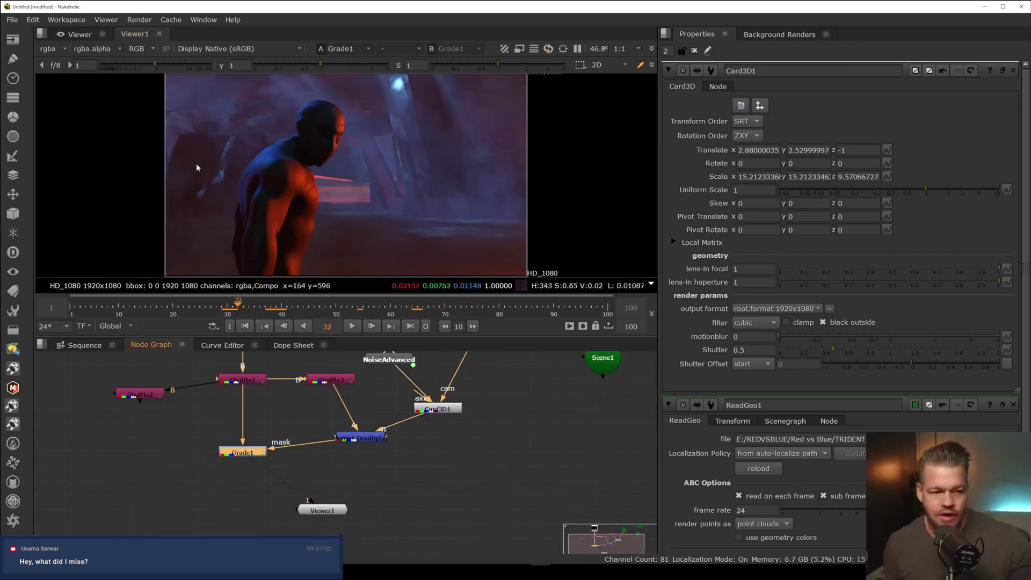
- Add a Cryptomatte node near the multiply Merge and move the Card3D node in line below NoiseAdvanced
key(Tab)
text(crypto)
key(Return)
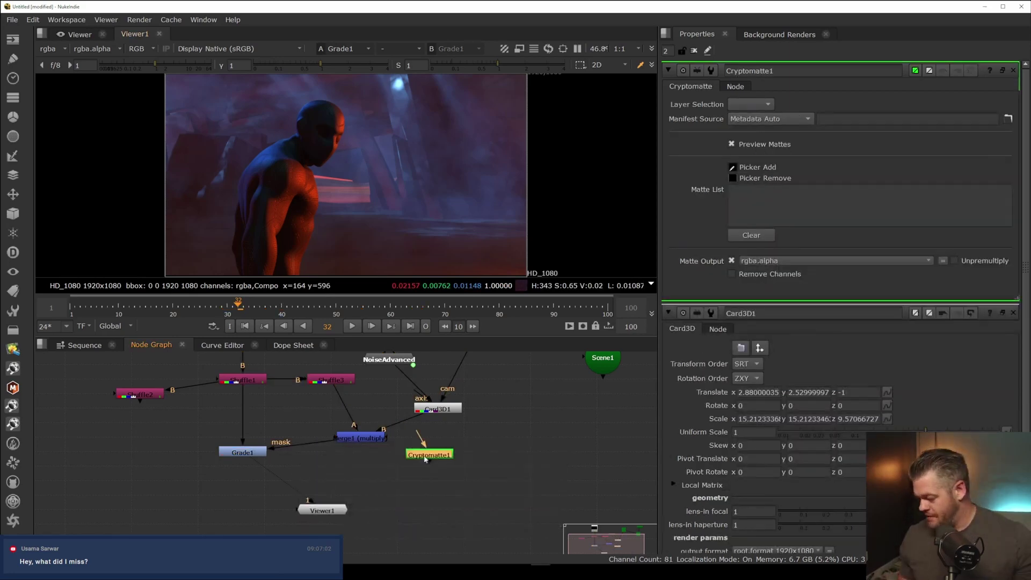
middle_drag(423, 457, 421, 491)
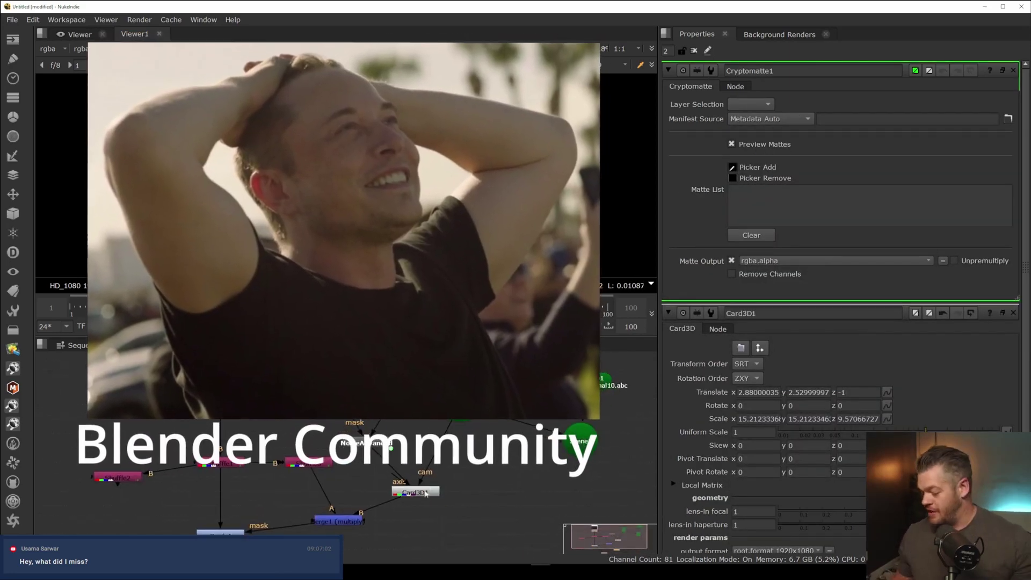
drag(424, 491, 384, 487)
middle_drag(441, 470, 445, 392)
middle_drag(428, 439, 426, 465)
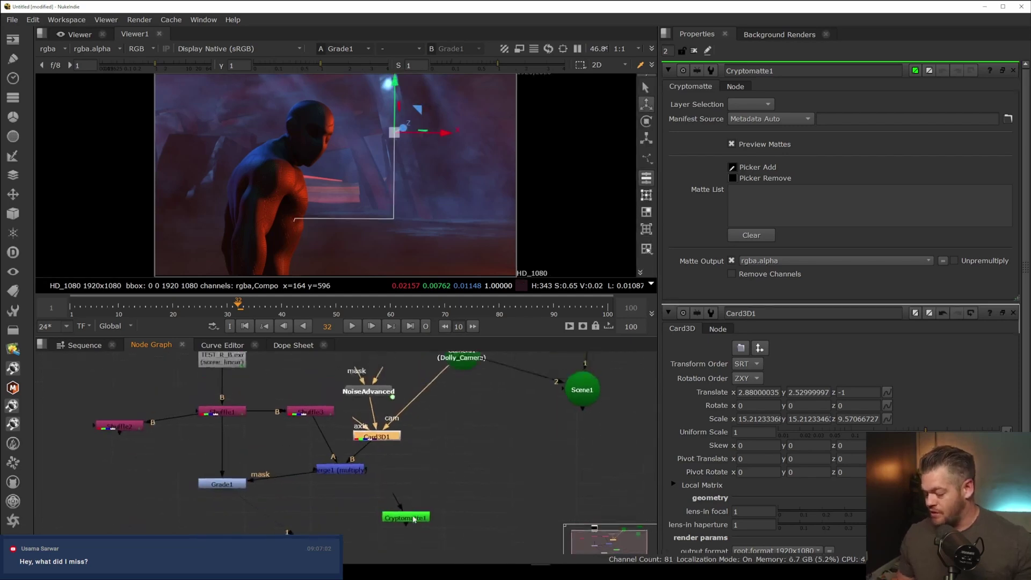
drag(415, 519, 467, 451)
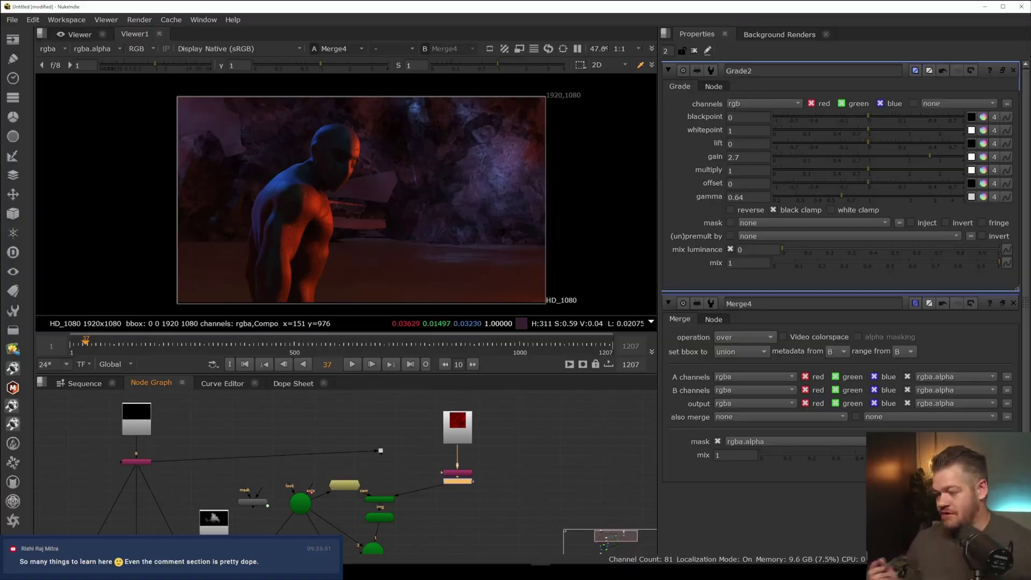
mouse_move(448, 524)
middle_down()
mouse_move(499, 428)
mouse_move(471, 441)
mouse_move(439, 527)
middle_up()
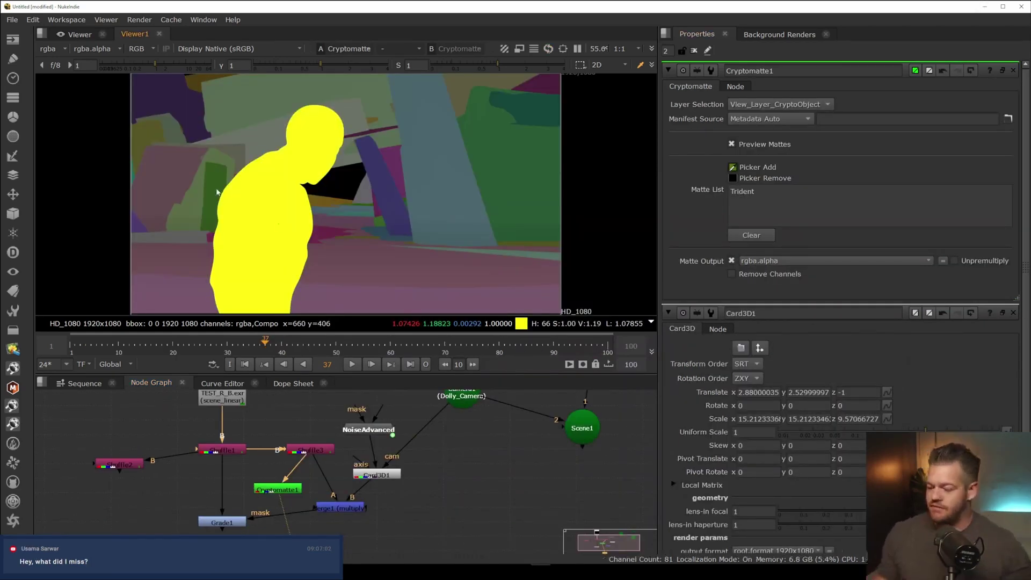
- Add the cliff pieces behind the figure, Cliff_L.009, Cliff_L.006, Cliff_A and Cliff_U.003, to the Cryptomatte's matte list and check the alpha
ctrl+click(216, 191)
ctrl+click(189, 205)
ctrl+click(173, 186)
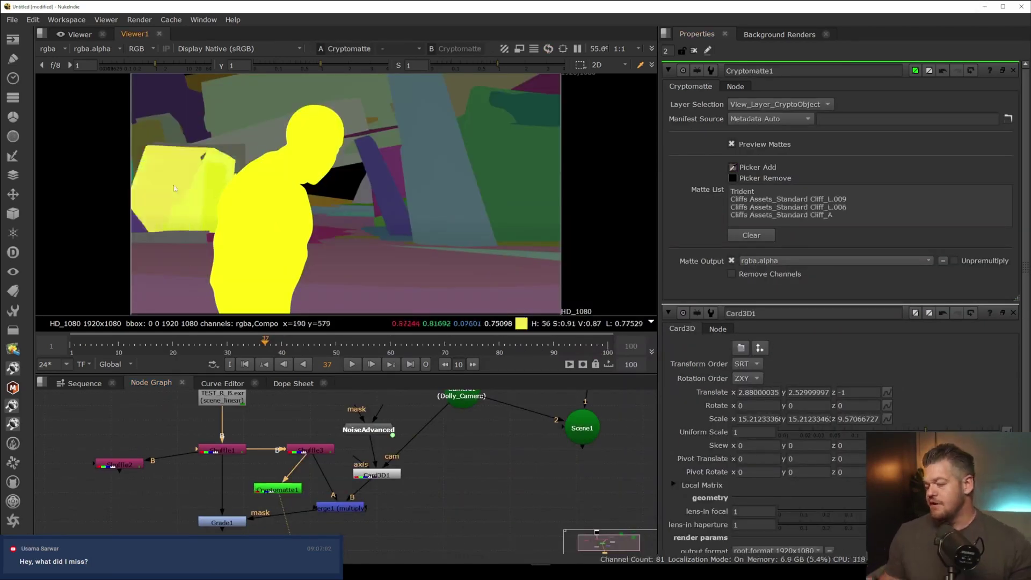
ctrl+click(207, 160)
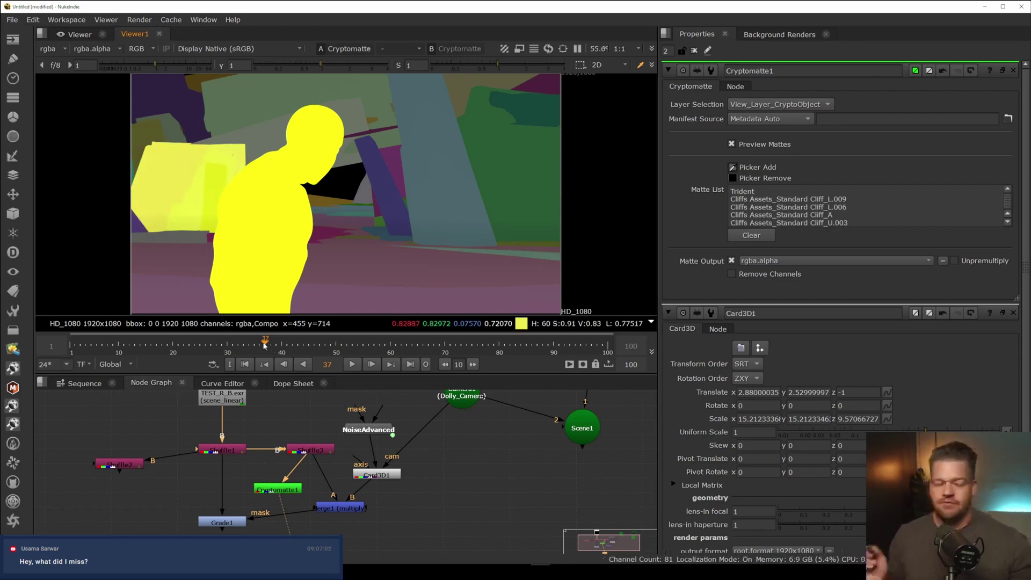
key(a)
key(a)
key(a)
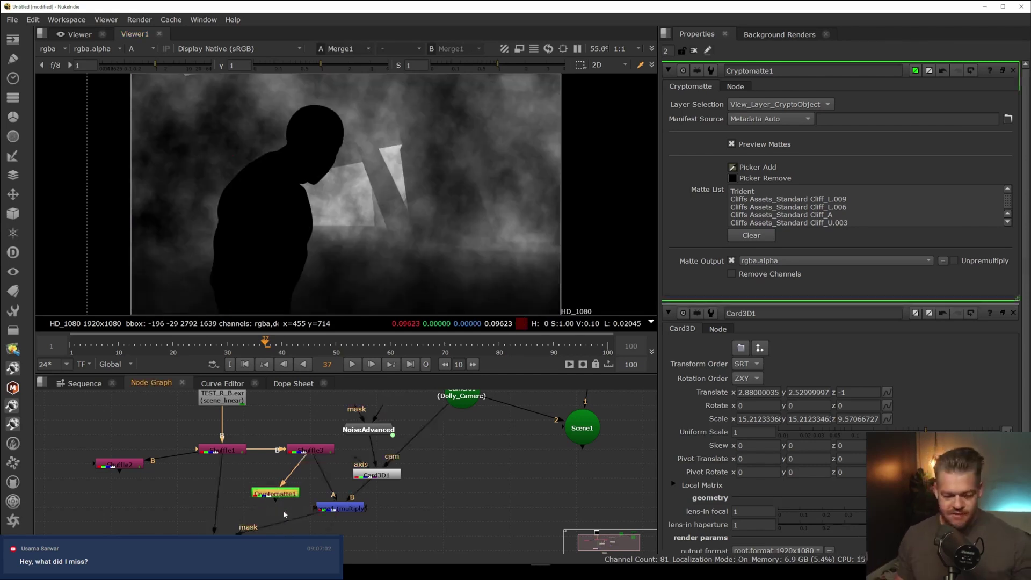
- Merge the Cryptomatte as A with the multiply Merge as B using stencil, and route the result to the Grade's mask
key(m)
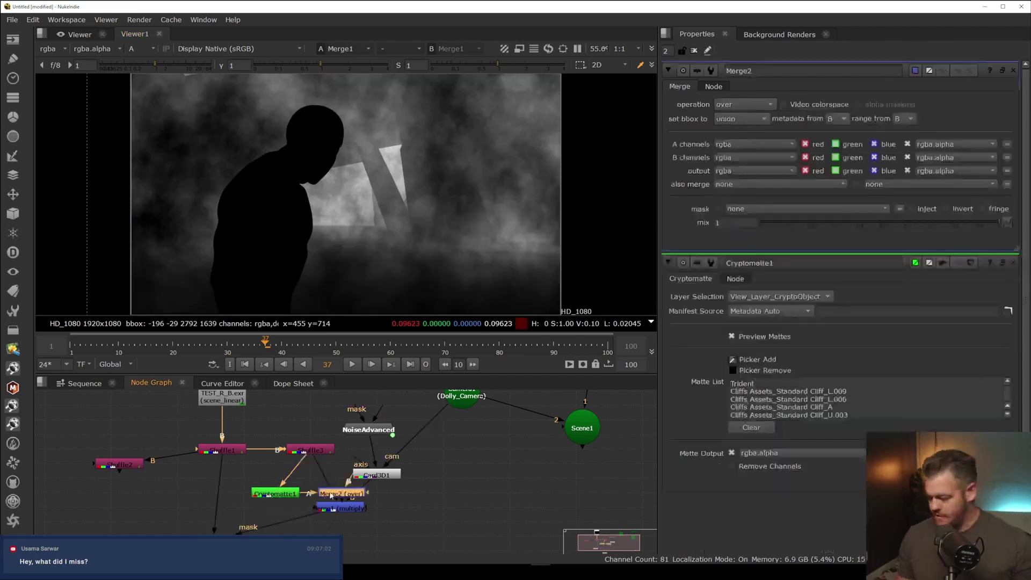
drag(282, 510, 286, 524)
drag(348, 514, 383, 537)
middle_drag(449, 489, 461, 455)
drag(289, 461, 303, 480)
click(379, 508)
key(1)
click(744, 104)
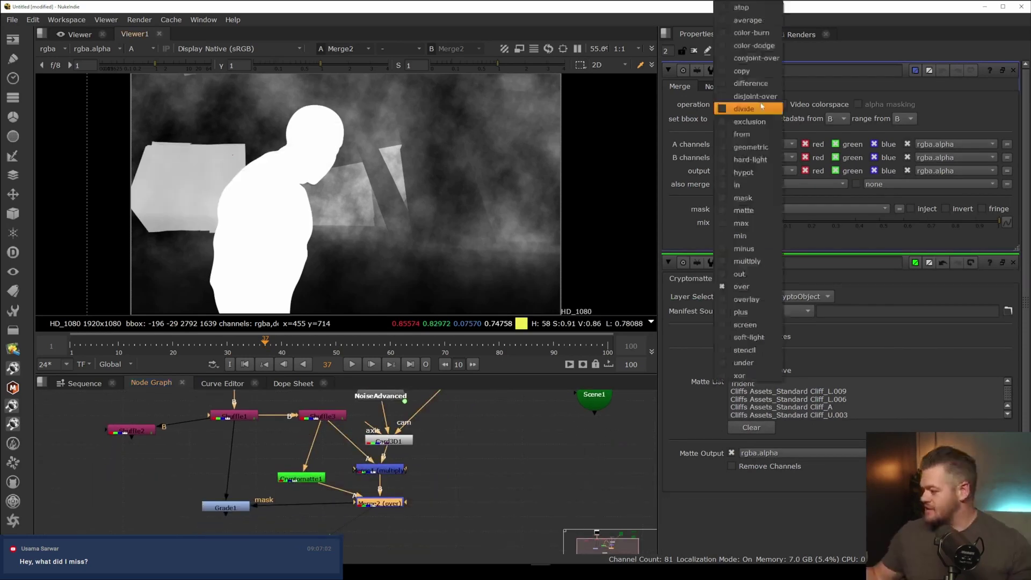
click(744, 350)
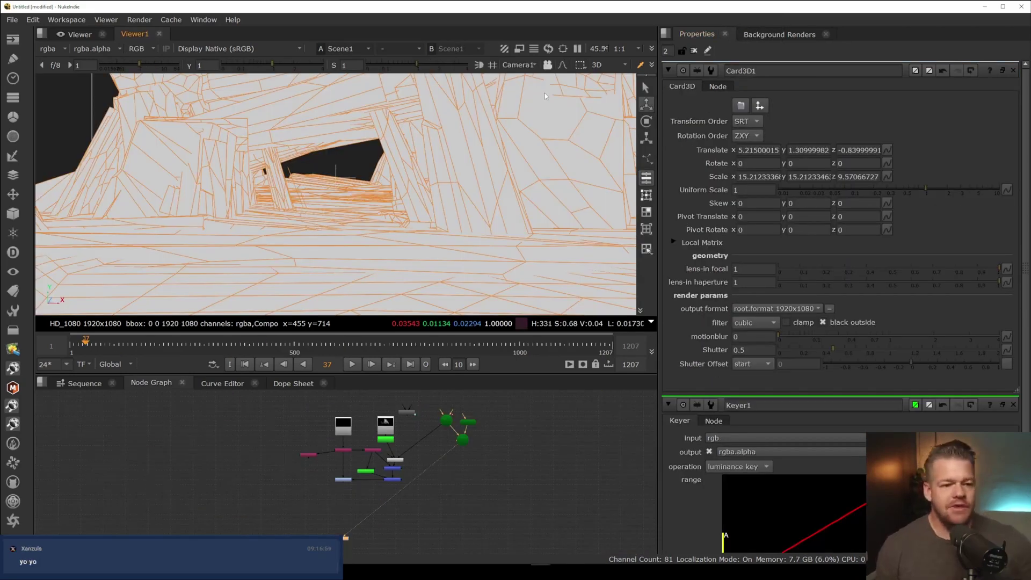
scroll(473, 426, down, 5)
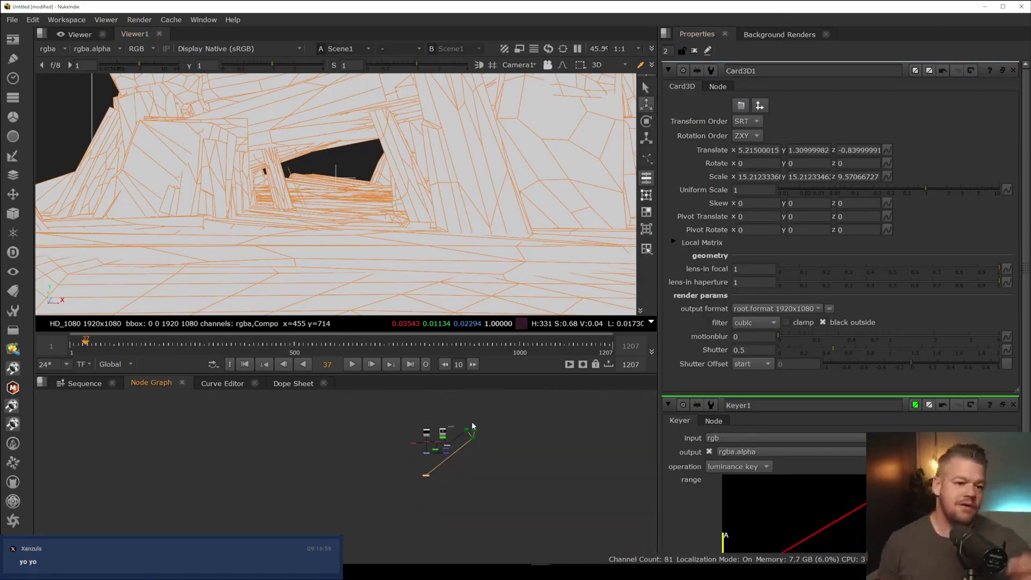
- Add a ScanlineRender node below Scene1, connect Scene1 and Camera1 to it, and view its render
scroll(372, 491, up, 5)
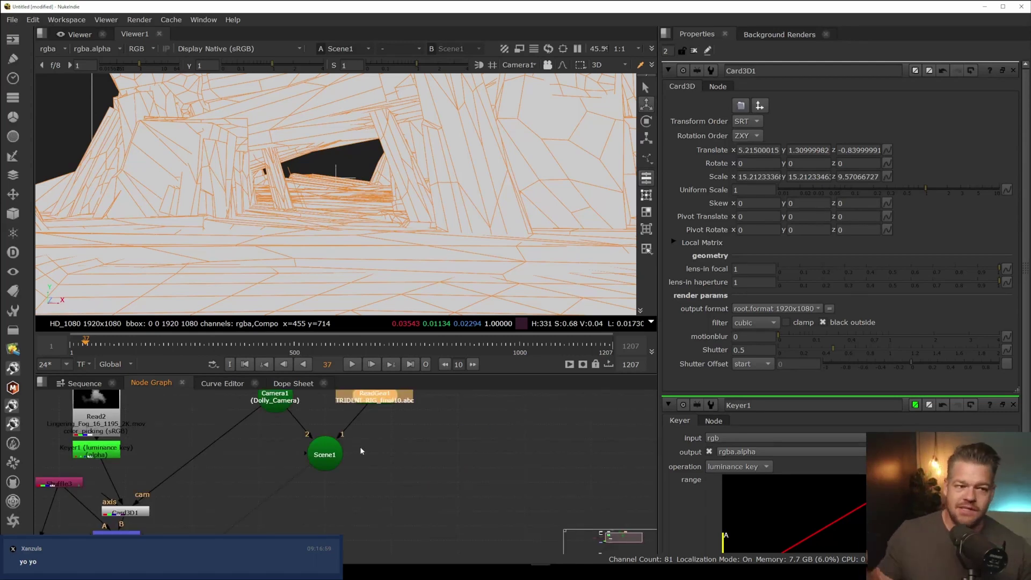
key(Tab)
text(scal)
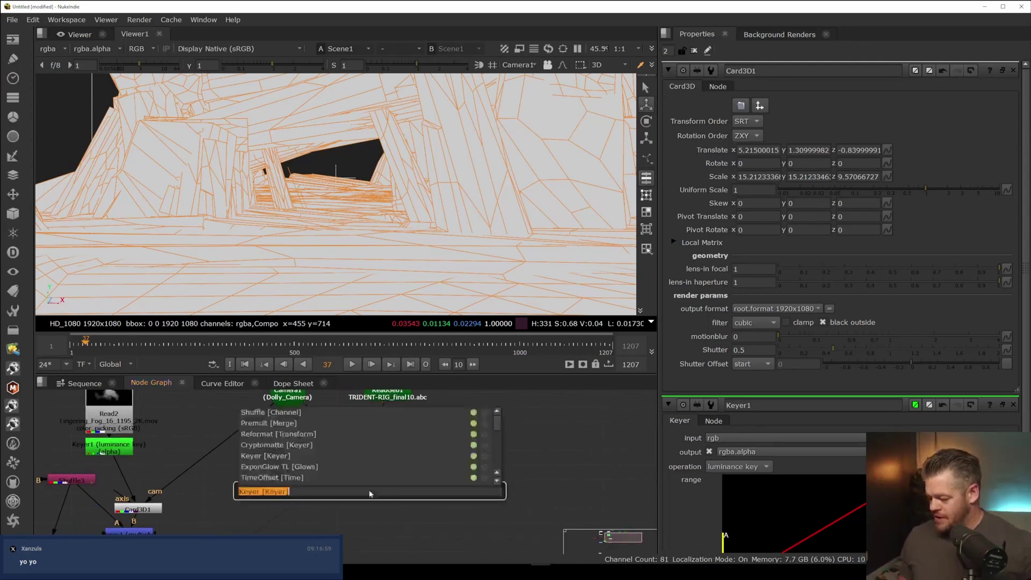
text(nl)
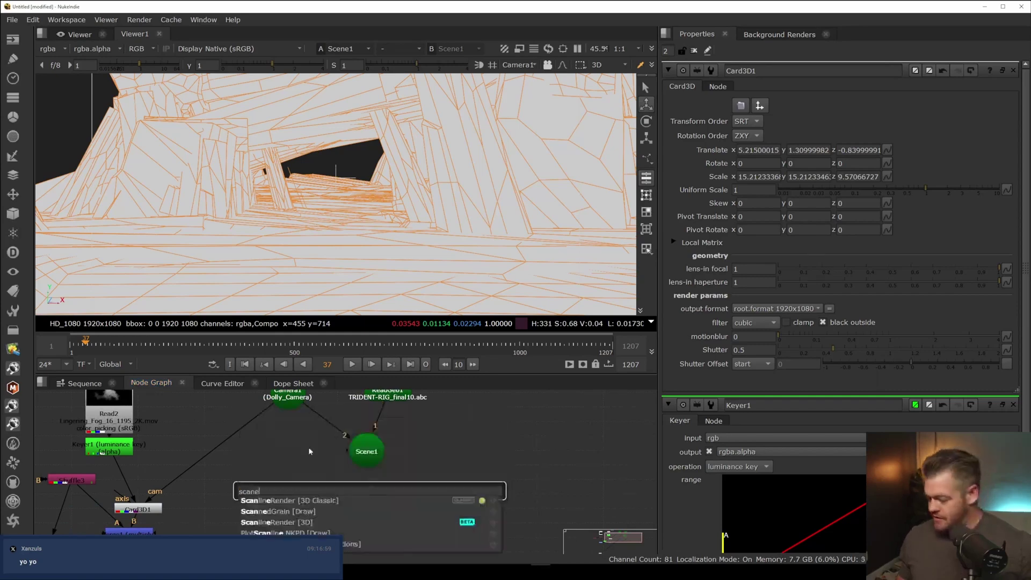
click(324, 501)
drag(375, 501, 271, 418)
key(1)
middle_drag(381, 509, 378, 478)
drag(379, 476, 370, 471)
- Add a Project3D node above ReadGeo1 and connect it to the geometry's img input
key(Tab)
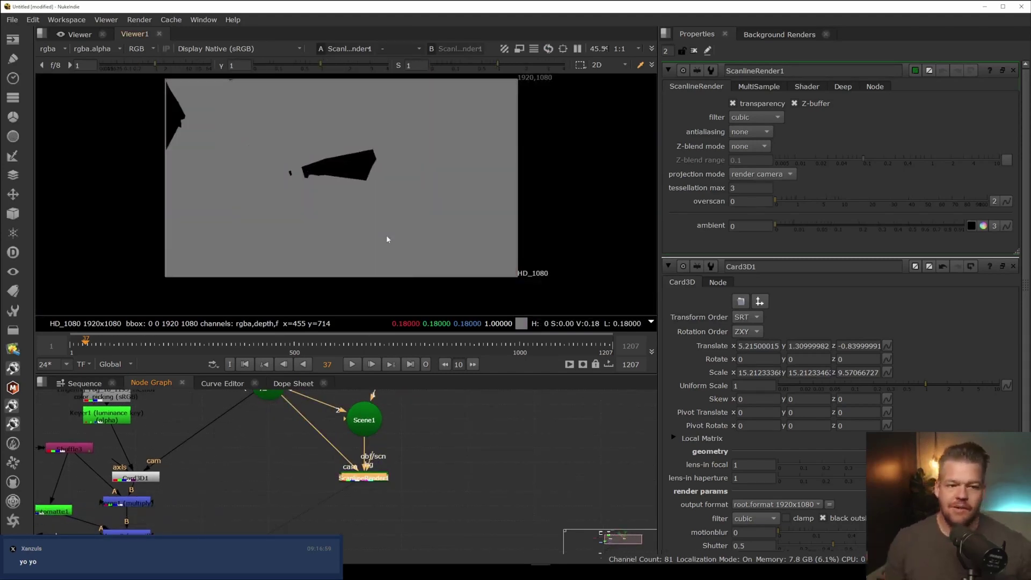
middle_drag(456, 426, 423, 476)
scroll(422, 472, down, 2)
double_click(371, 415)
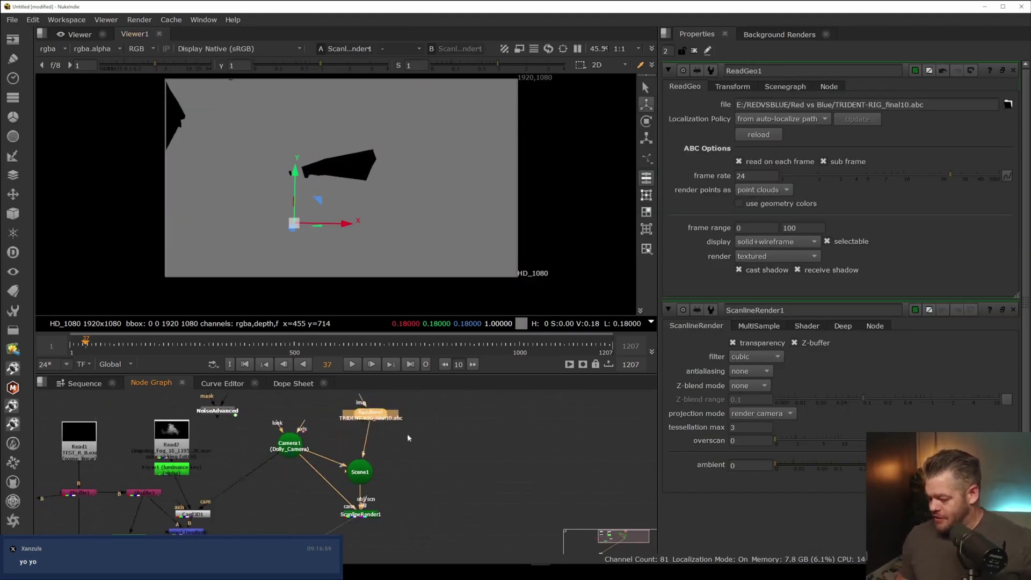
middle_drag(411, 431, 409, 453)
key(Tab)
text(pro)
click(362, 467)
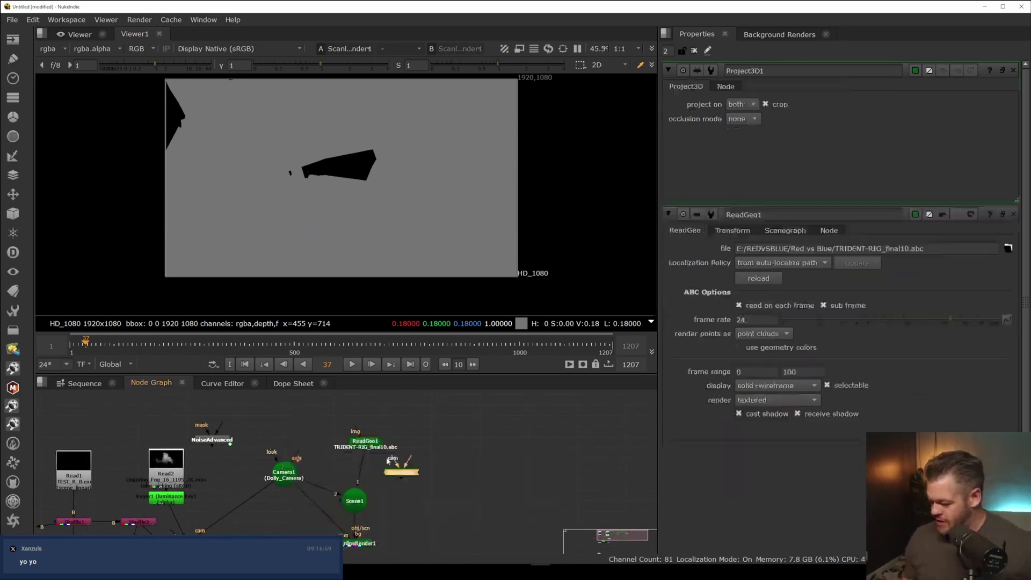
drag(407, 470, 372, 406)
drag(368, 437, 366, 455)
drag(375, 408, 374, 406)
drag(373, 407, 366, 437)
middle_drag(367, 429, 370, 425)
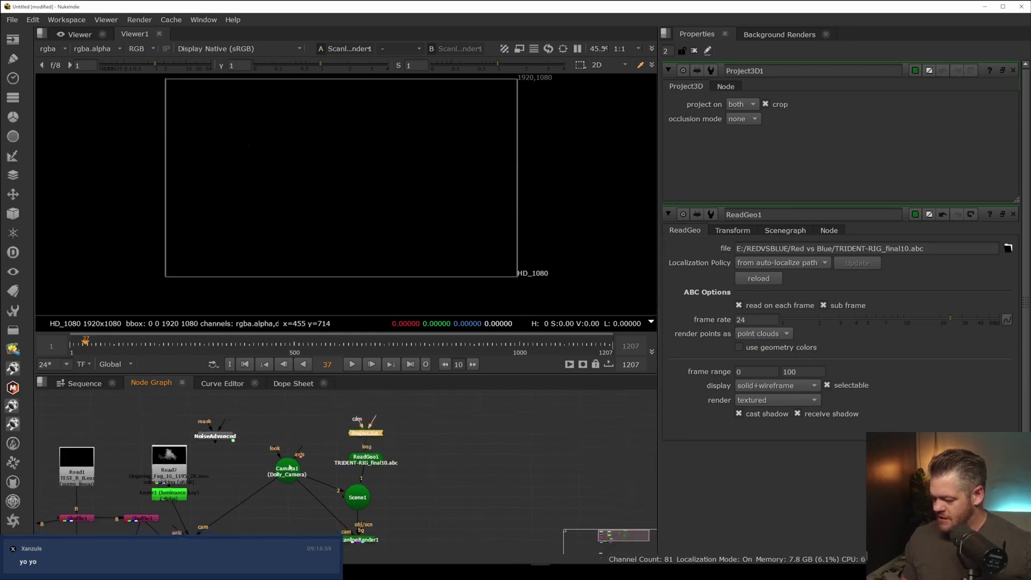
- Add a FrameHold at frame 37 between Camera1 and the cam input of Project3D
scroll(322, 459, up, 3)
click(274, 514)
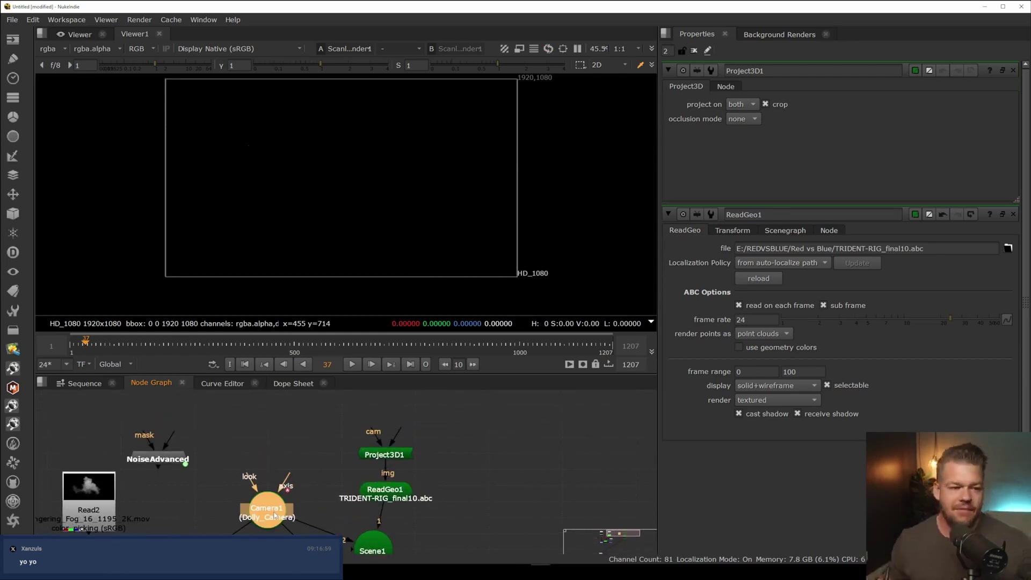
drag(274, 514, 249, 472)
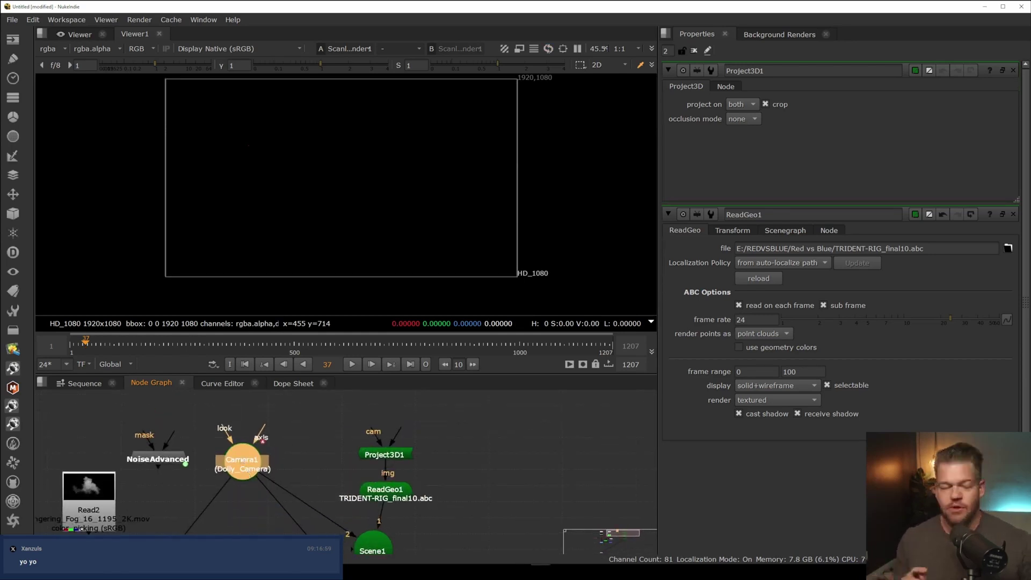
click(304, 451)
key(Tab)
text(fra)
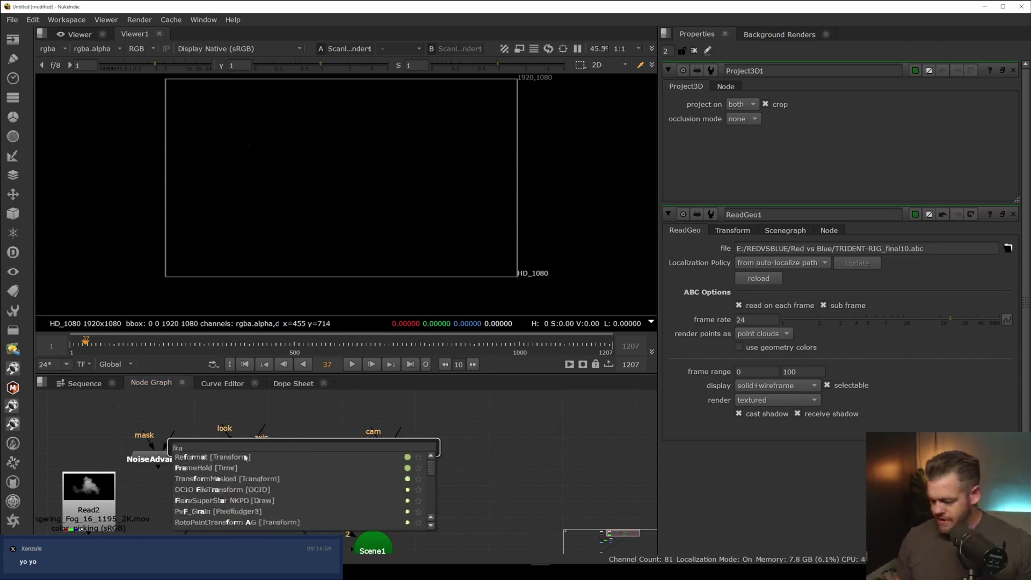
click(242, 468)
drag(327, 461, 338, 461)
drag(338, 460, 349, 460)
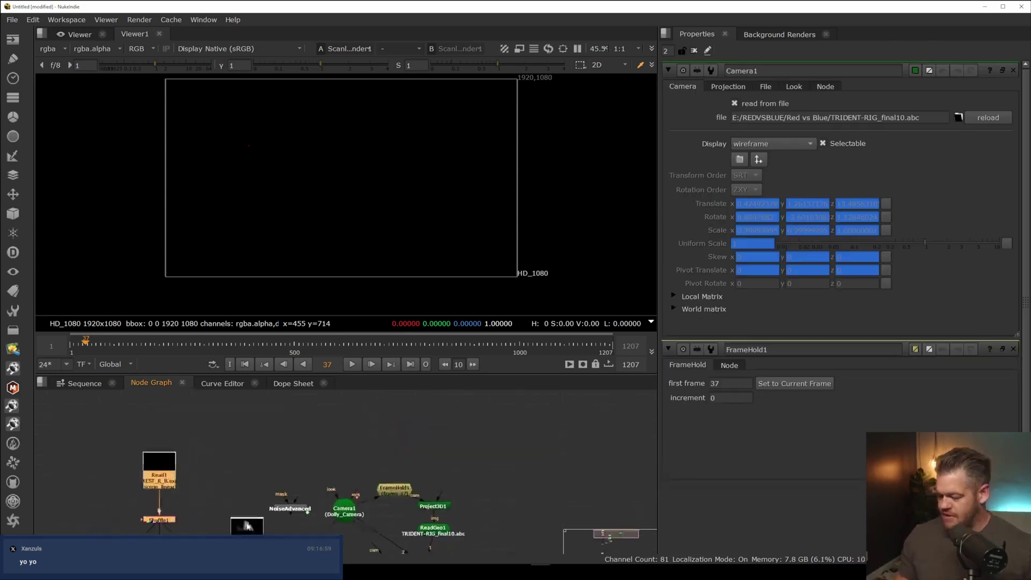
- Move Read1 and Shuffle1 higher in the graph and add a Dot above Project3D fed by Shuffle1
middle_drag(180, 460, 178, 468)
click(179, 467)
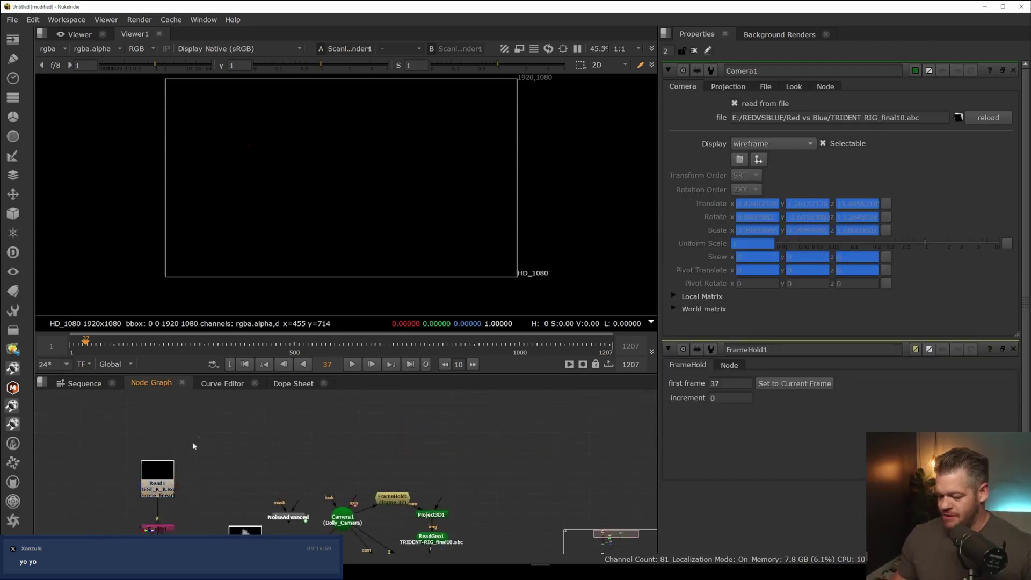
drag(164, 479, 164, 423)
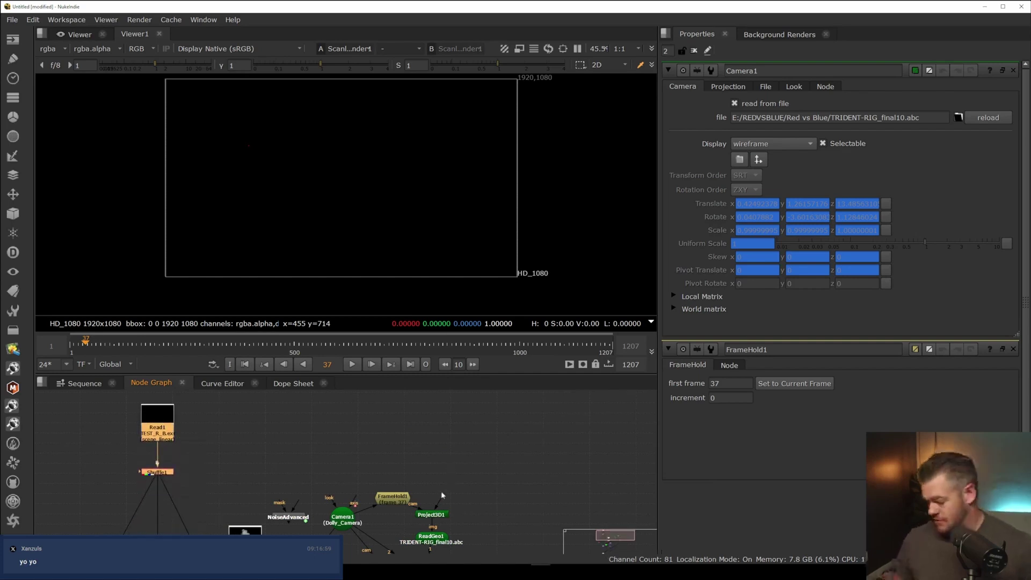
click(315, 455)
drag(427, 465, 170, 468)
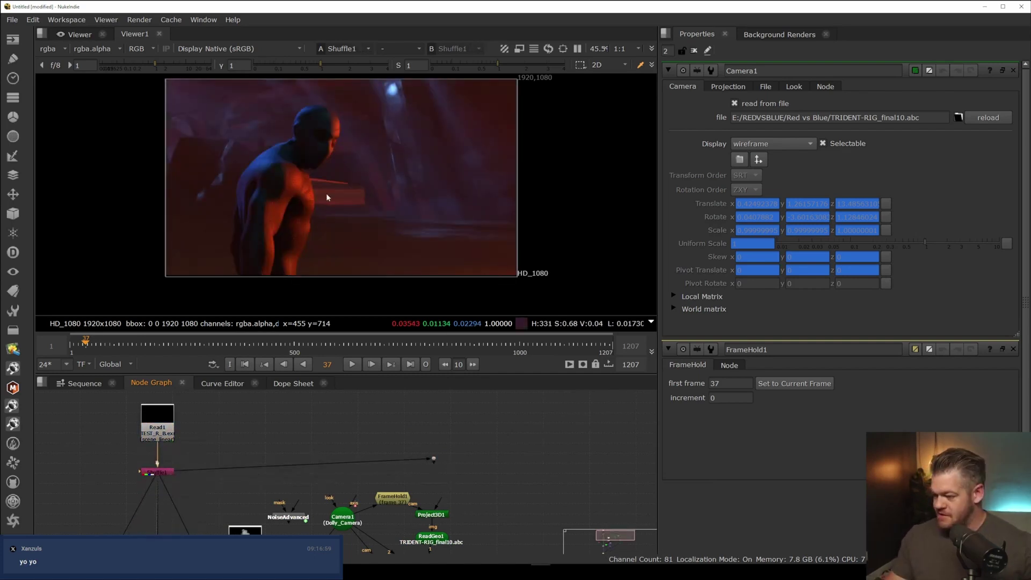
- View the ScanlineRender and set ReadGeo1's render mode to textured+wireframe
middle_drag(435, 531, 436, 467)
middle_drag(441, 509, 431, 467)
click(434, 525)
key(1)
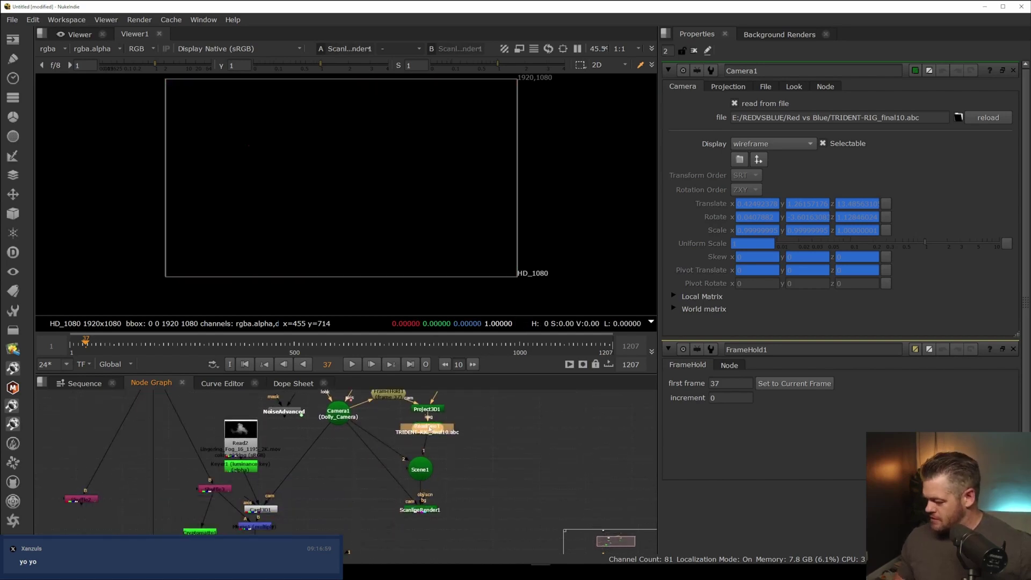
double_click(427, 430)
click(781, 256)
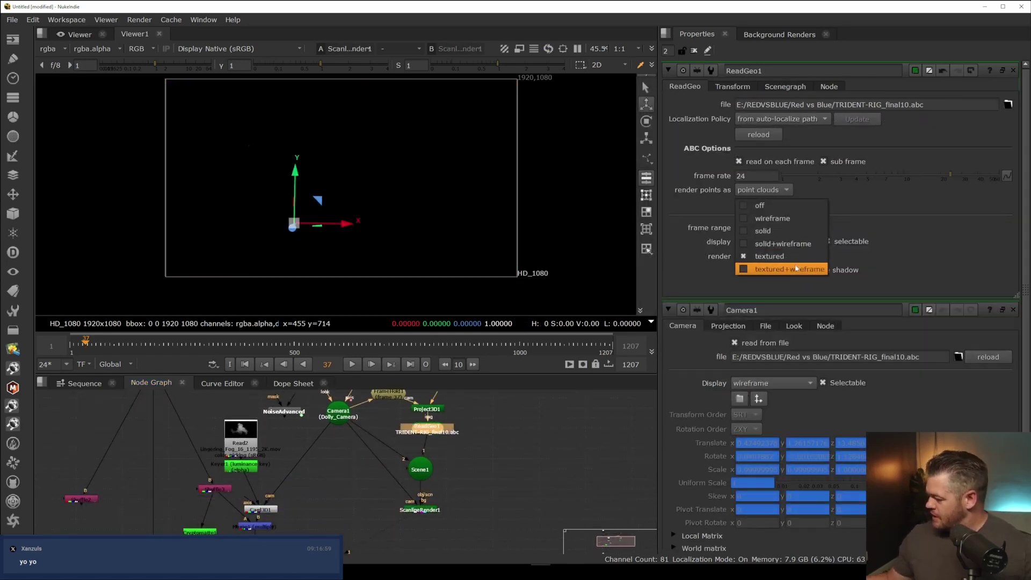
click(795, 269)
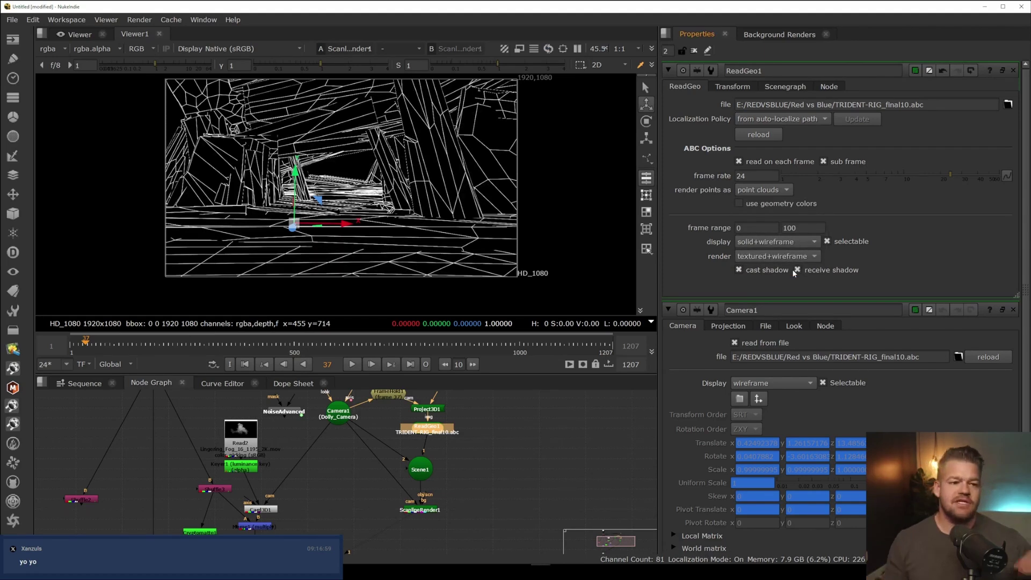
- Connect the Dot from Shuffle1 into Project3D and set ReadGeo1's display and render modes to textured
middle_drag(452, 423, 428, 485)
click(457, 461)
scroll(456, 461, up, 1)
middle_drag(406, 445, 397, 481)
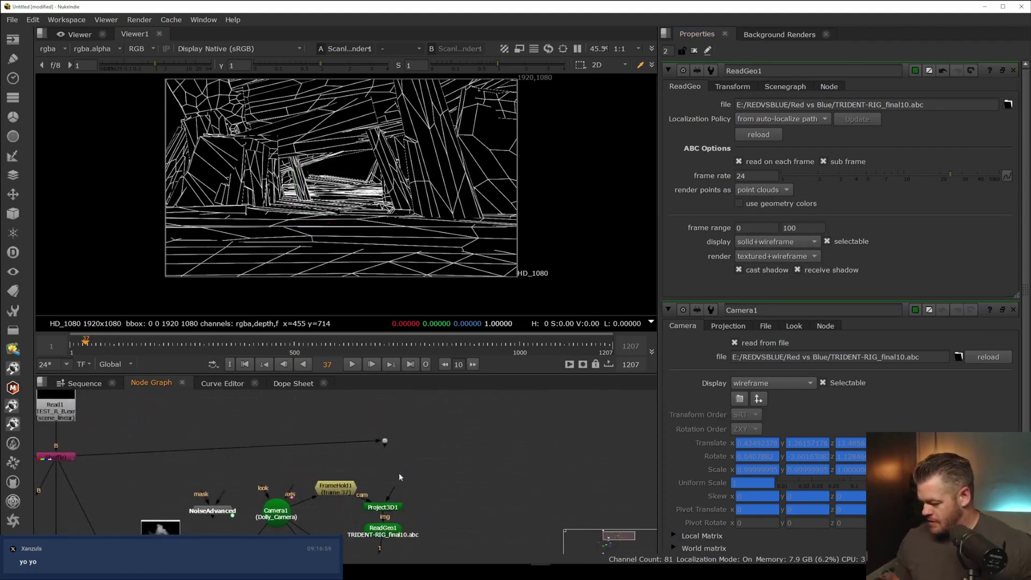
drag(383, 447, 384, 442)
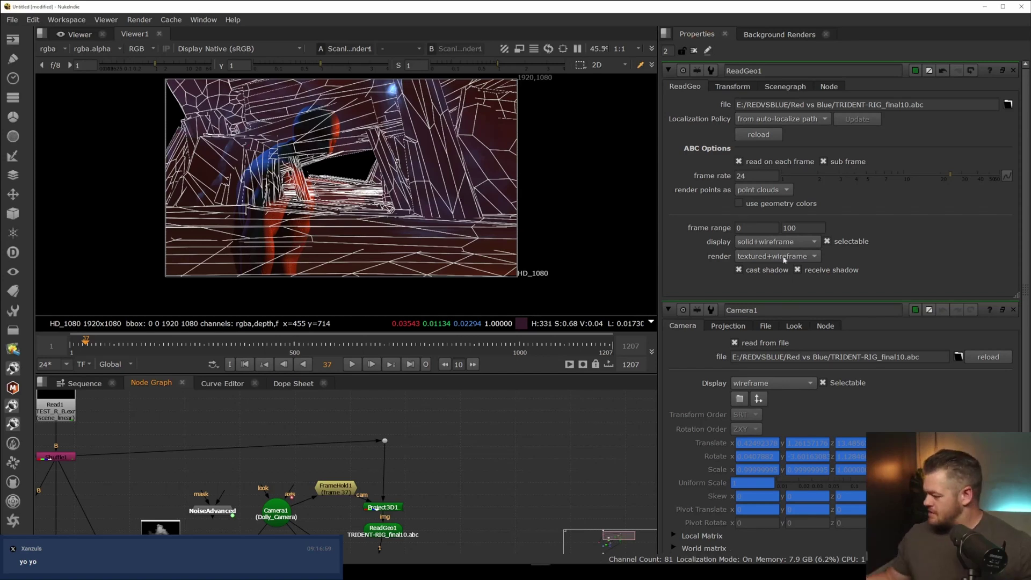
click(786, 259)
click(791, 244)
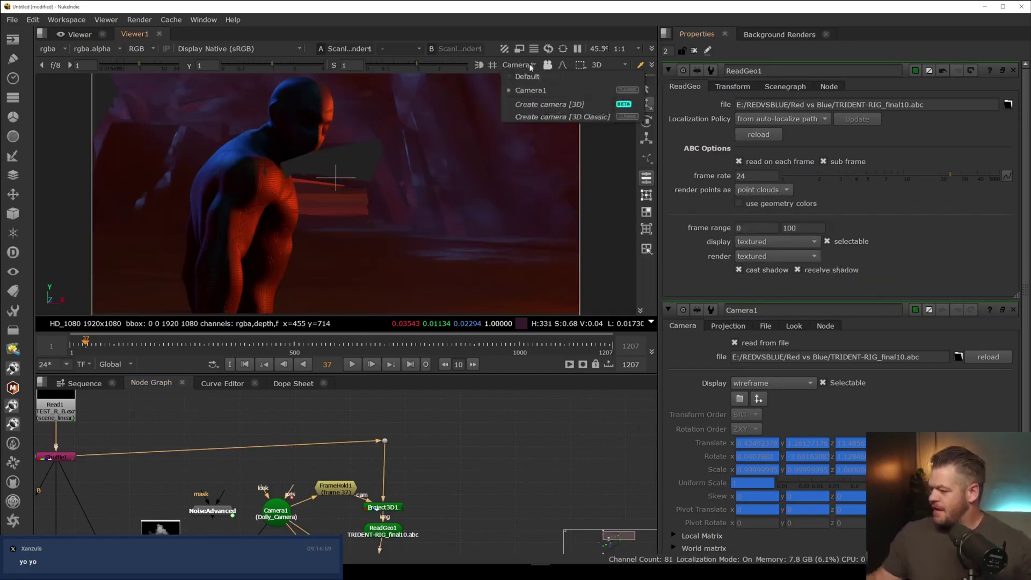
- Switch the 3D view to the Default camera and orbit around the geometry to examine the projected render
click(529, 77)
ctrl+drag(359, 240, 402, 155)
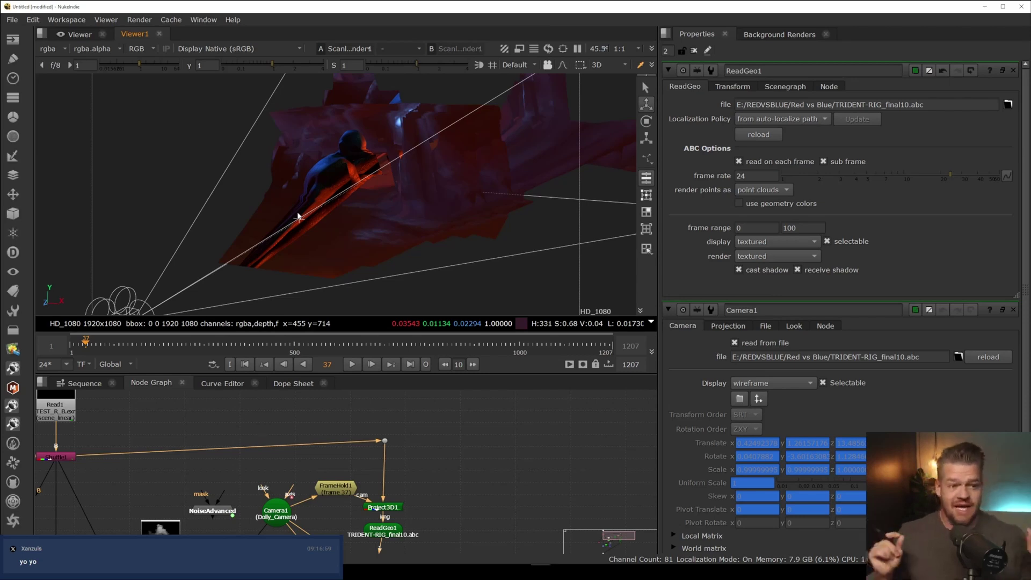
scroll(384, 207, up, 5)
scroll(421, 197, up, 3)
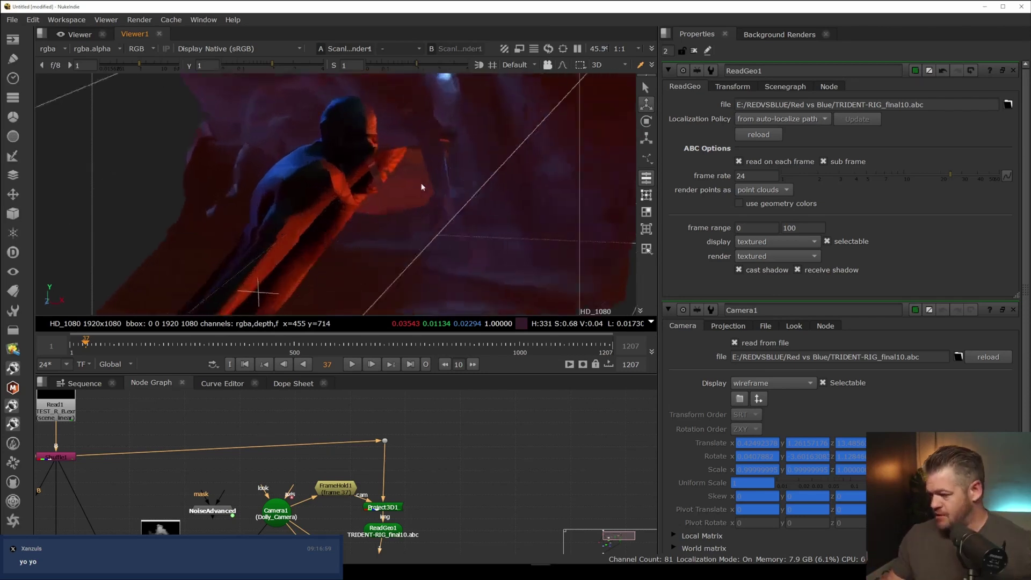
scroll(391, 189, down, 6)
scroll(397, 183, up, 5)
ctrl+drag(416, 147, 383, 177)
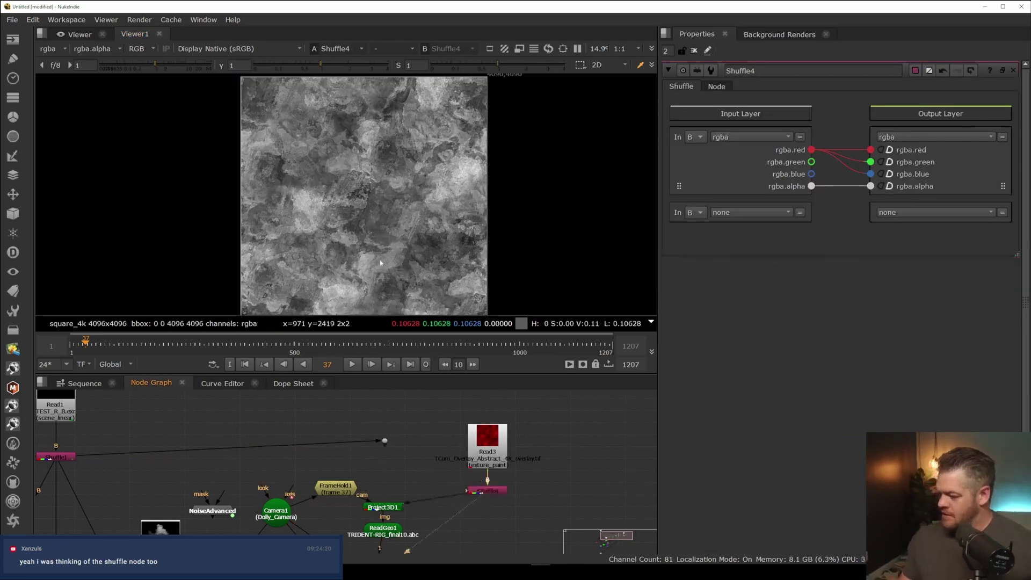
- Fill the texture Shuffle's alpha with white and check the texture projection on the geometry in the 3D view
middle_drag(422, 538, 420, 465)
middle_drag(412, 519, 413, 477)
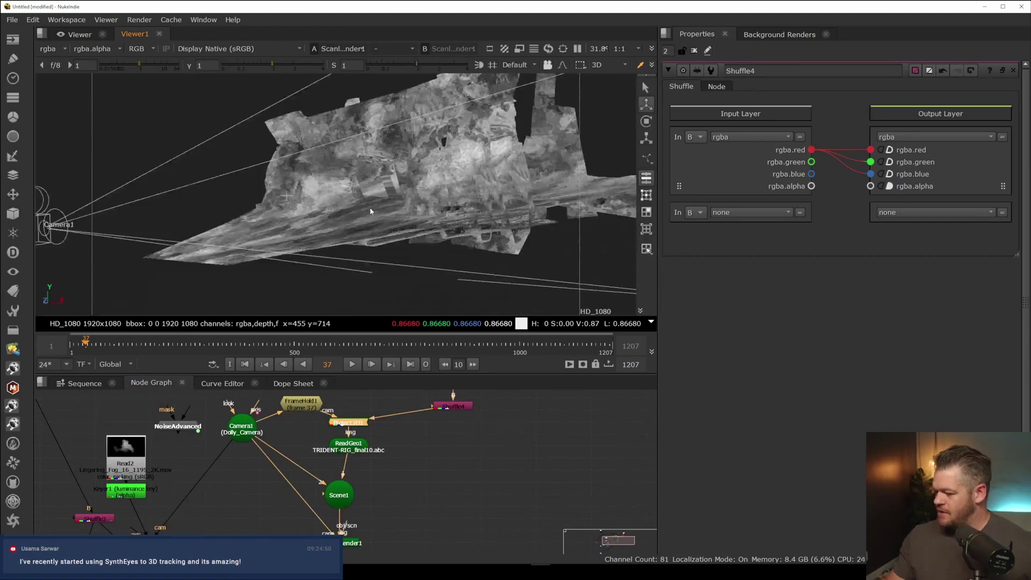
mouse_move(370, 212)
ctrl+mouse_down()
mouse_move(339, 201)
mouse_move(377, 192)
ctrl+mouse_up()
- Merge the ScanlineRender as A over the Grade as B using multiply, and add a second Merge below
scroll(370, 518, up, 3)
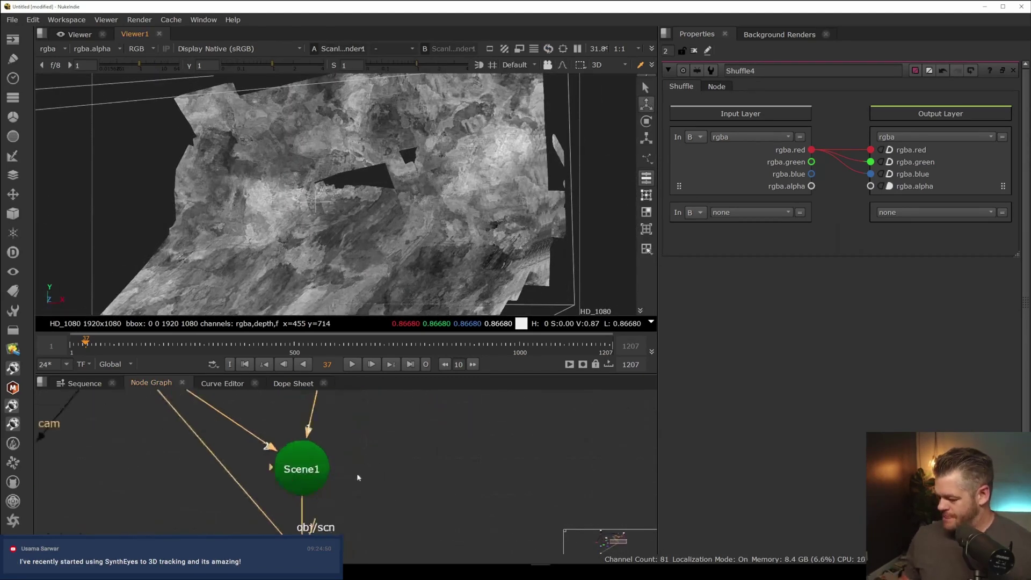
key(Tab)
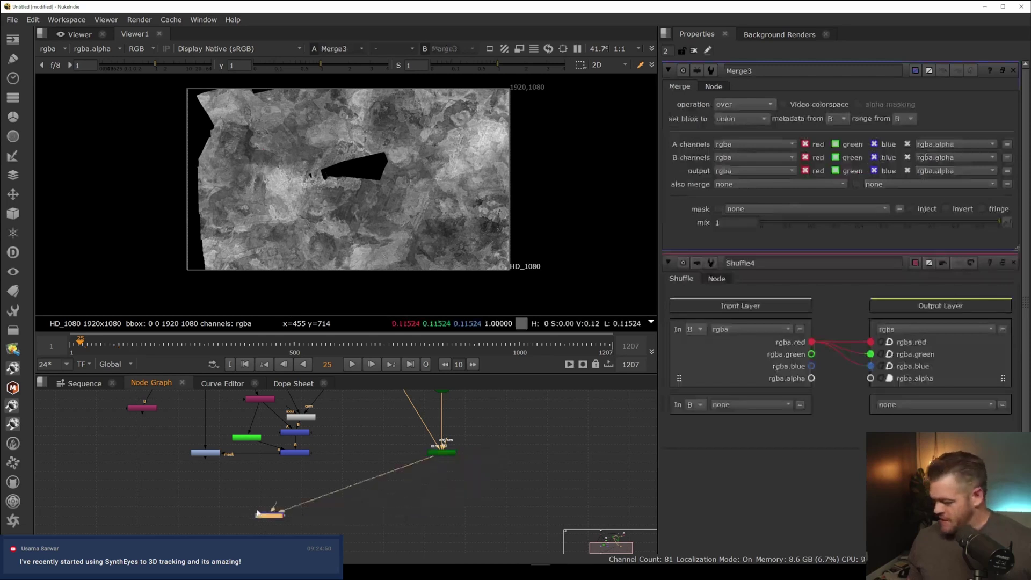
drag(273, 511, 205, 454)
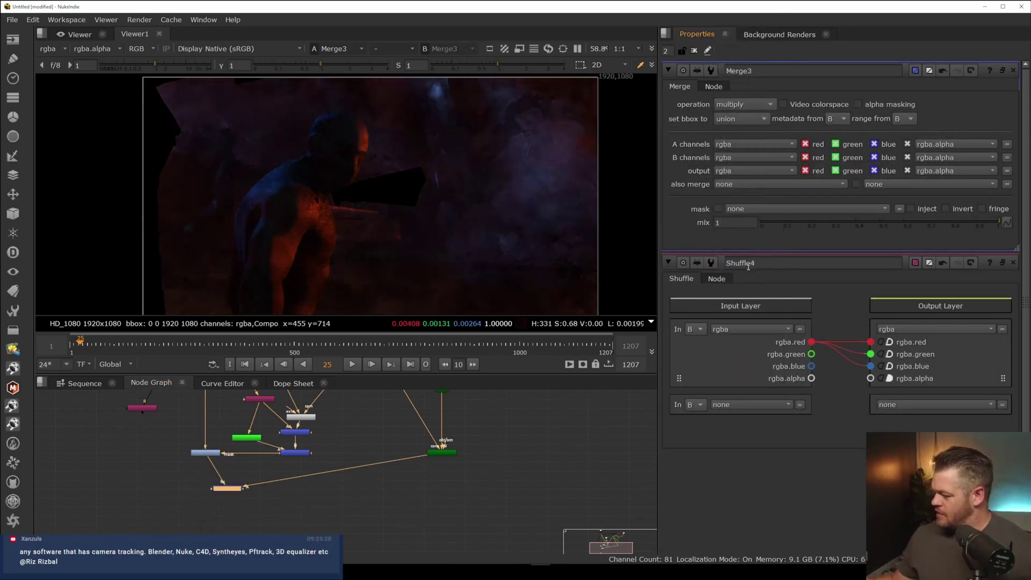
drag(232, 489, 192, 497)
key(m)
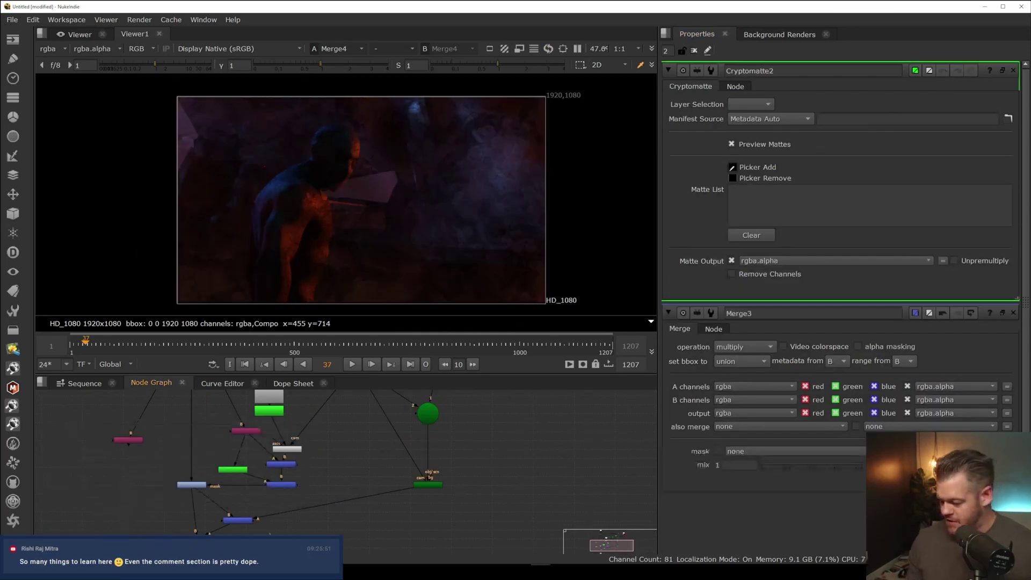
- Add Trident, Ocean_A, Cliff_U.008, Cliff_C.002 and Cliff_O.001 to the new Cryptomatte's matte list and use it as the second Merge's inverted mask
key(1)
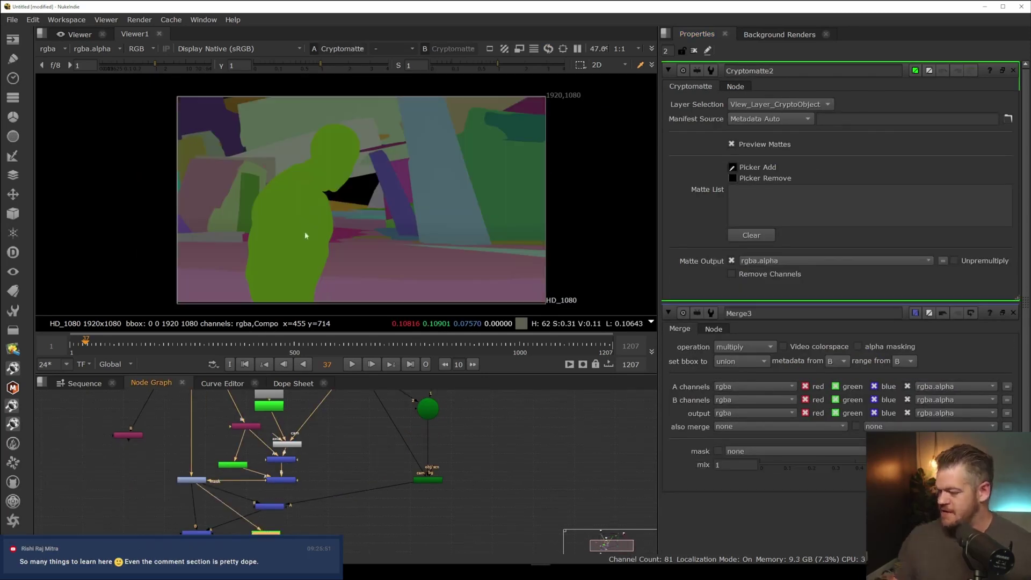
ctrl+click(307, 226)
ctrl+click(366, 293)
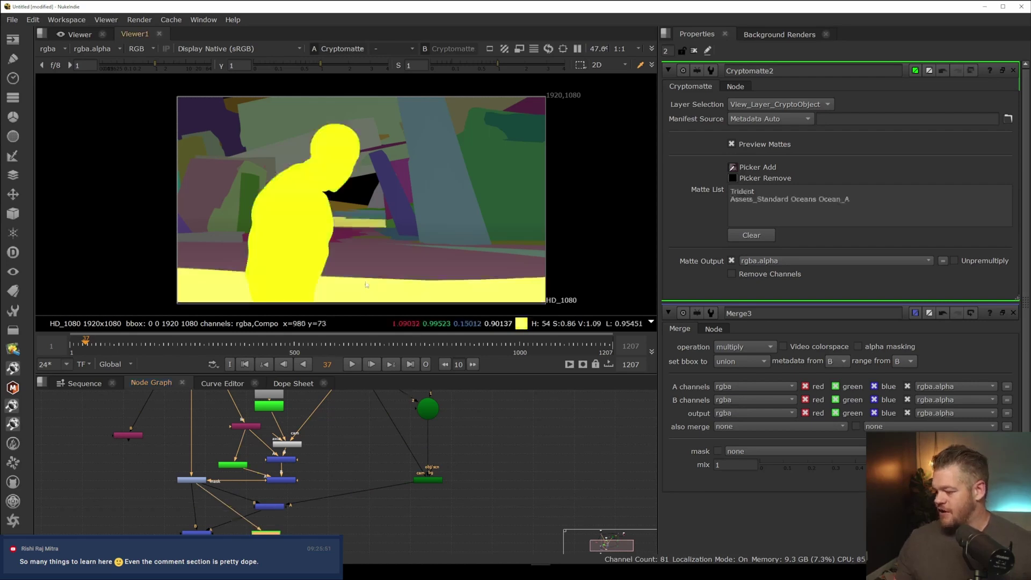
ctrl+click(364, 285)
ctrl+click(514, 253)
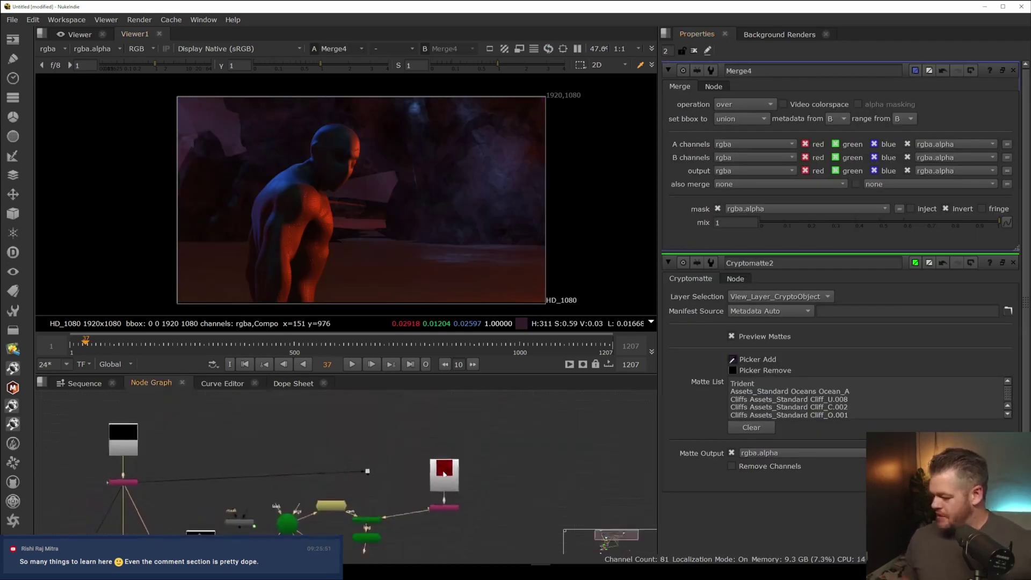
- Add a Grade below the texture's Shuffle, raise its gain to 2.7 and lower its gamma
drag(446, 479, 446, 453)
drag(448, 507, 448, 494)
key(g)
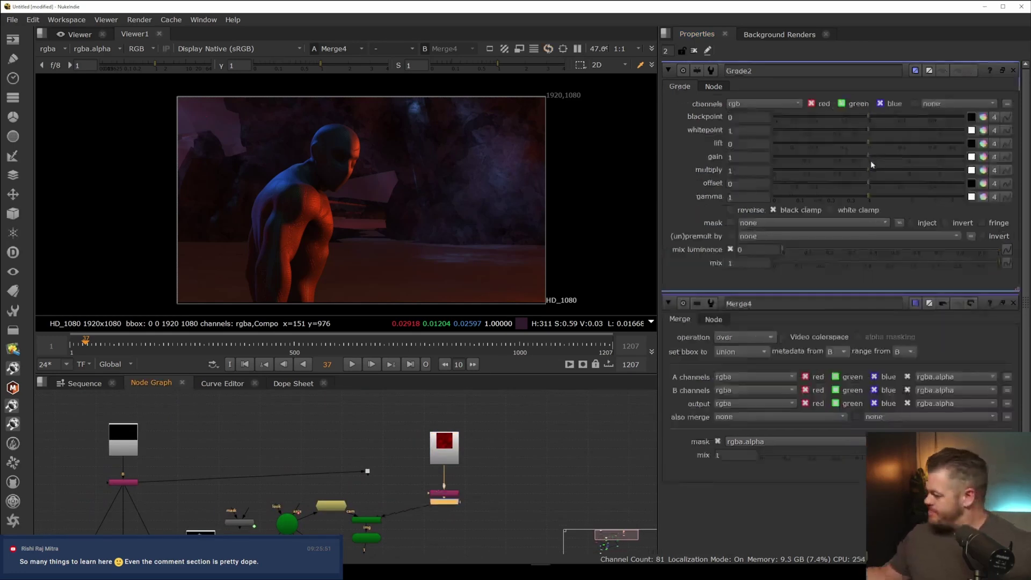
click(908, 160)
drag(908, 160, 904, 159)
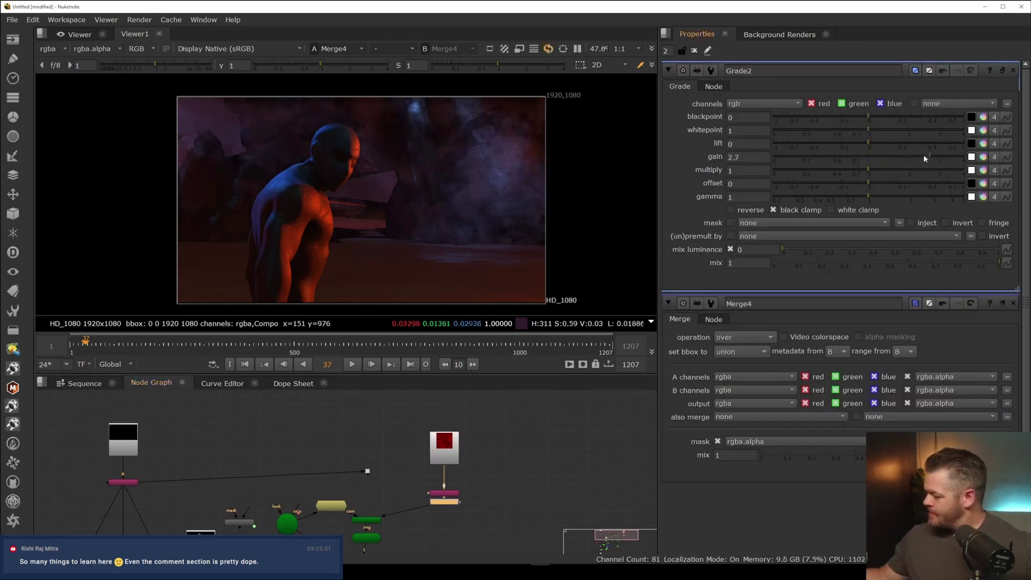
drag(862, 198, 841, 197)
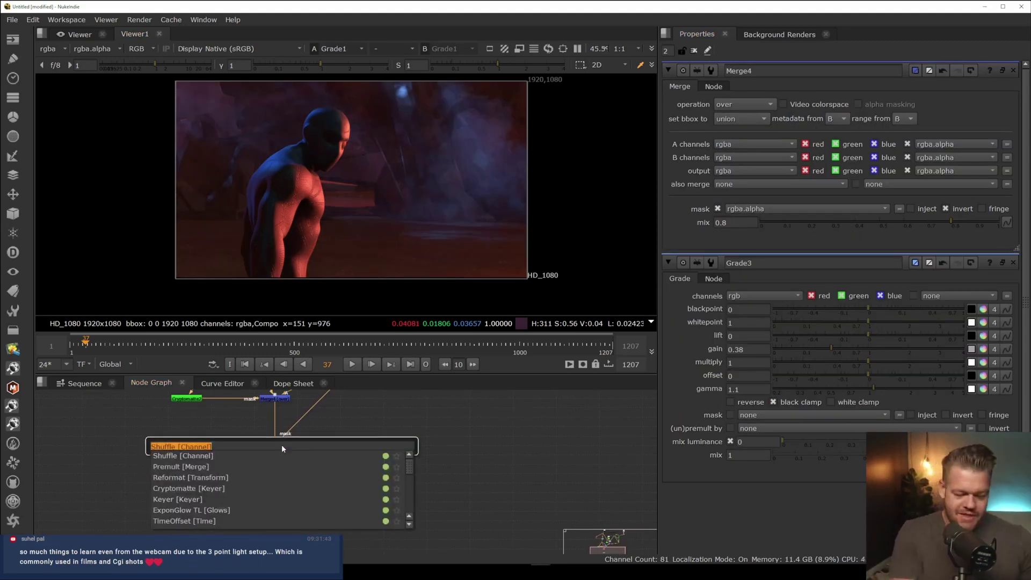
- Add an ExponGlow below the final Grade with tolerance 0.4 and intensity 3.35
text(expl)
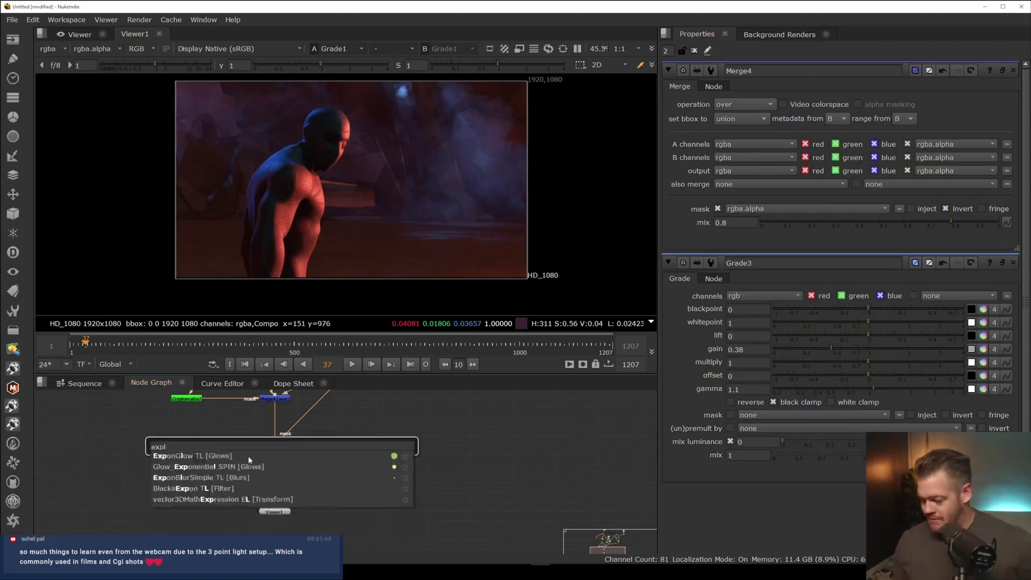
key(Return)
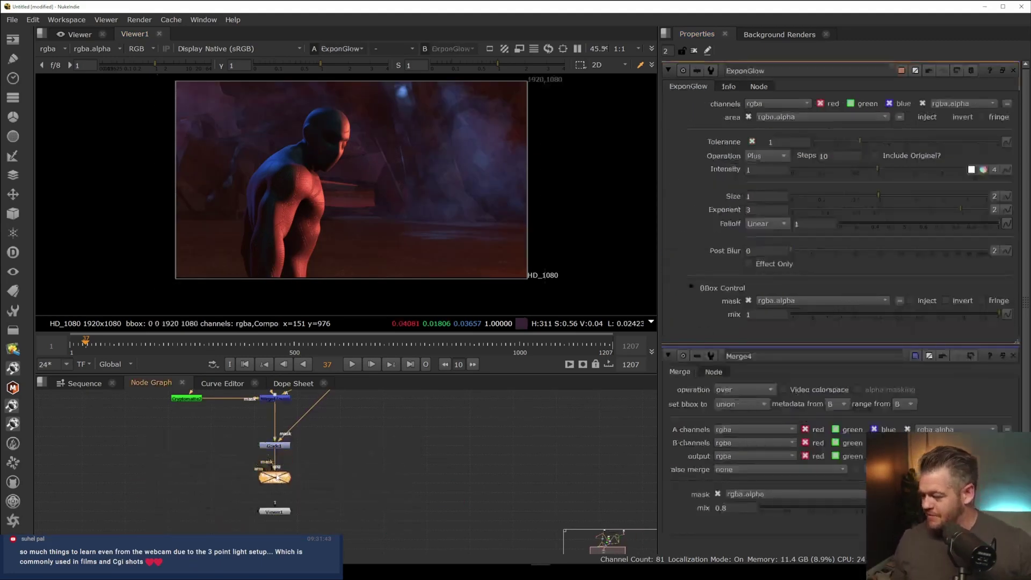
drag(279, 477, 278, 476)
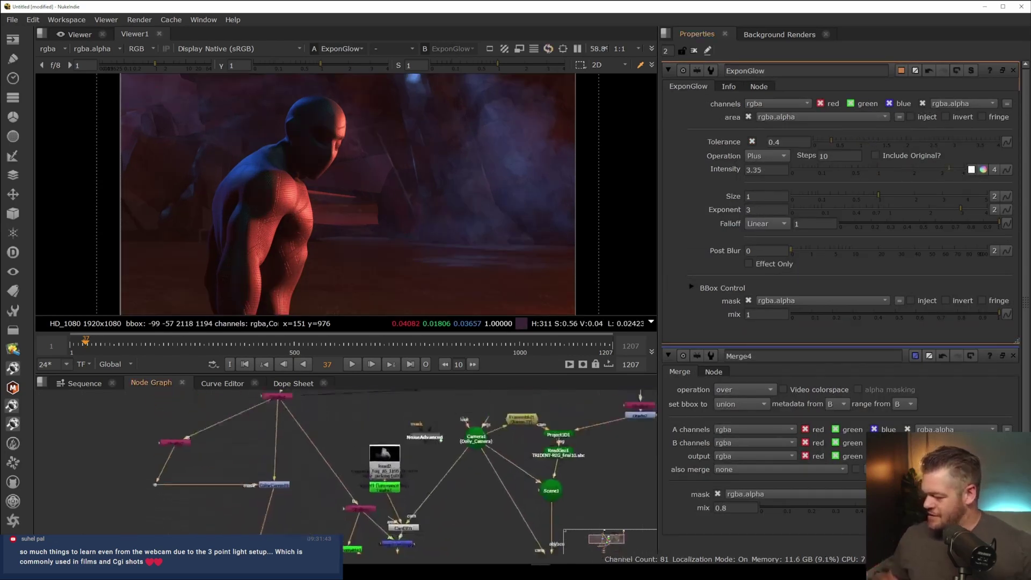
- Add a Shuffle on a new branch from the render and set its input layer to View_Layer_GlossDir
drag(280, 486, 279, 474)
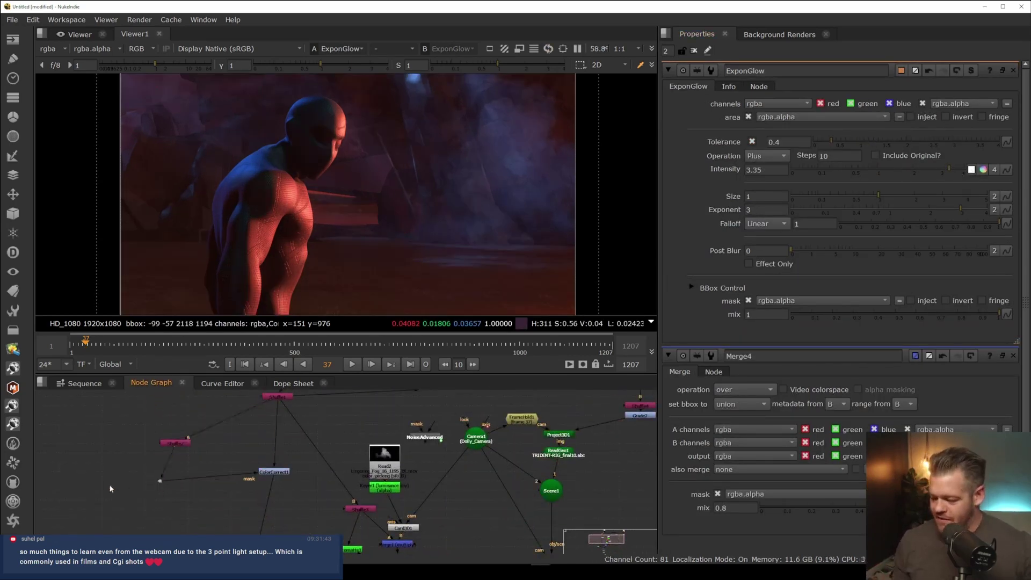
key(Tab)
text(shu)
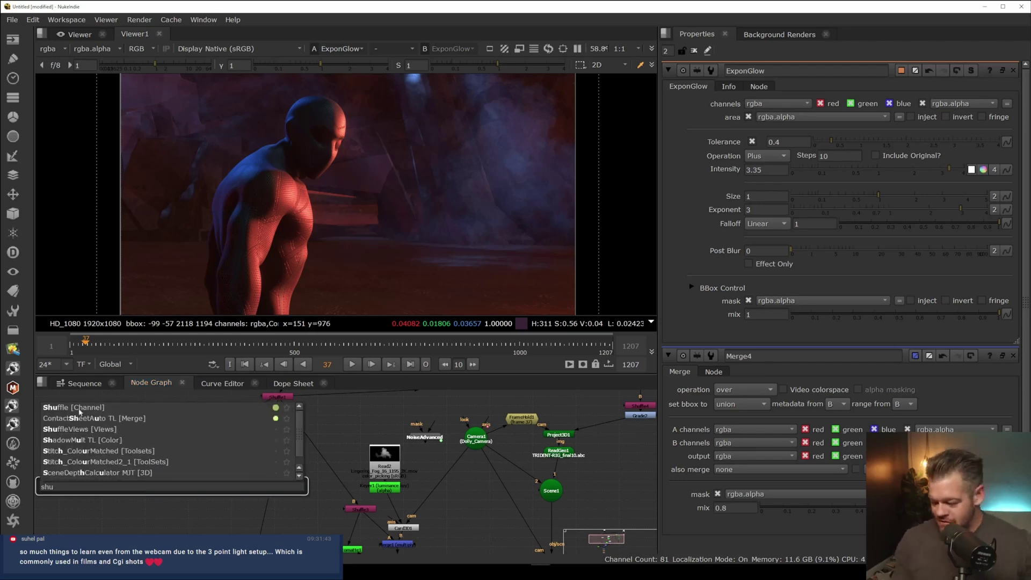
key(Return)
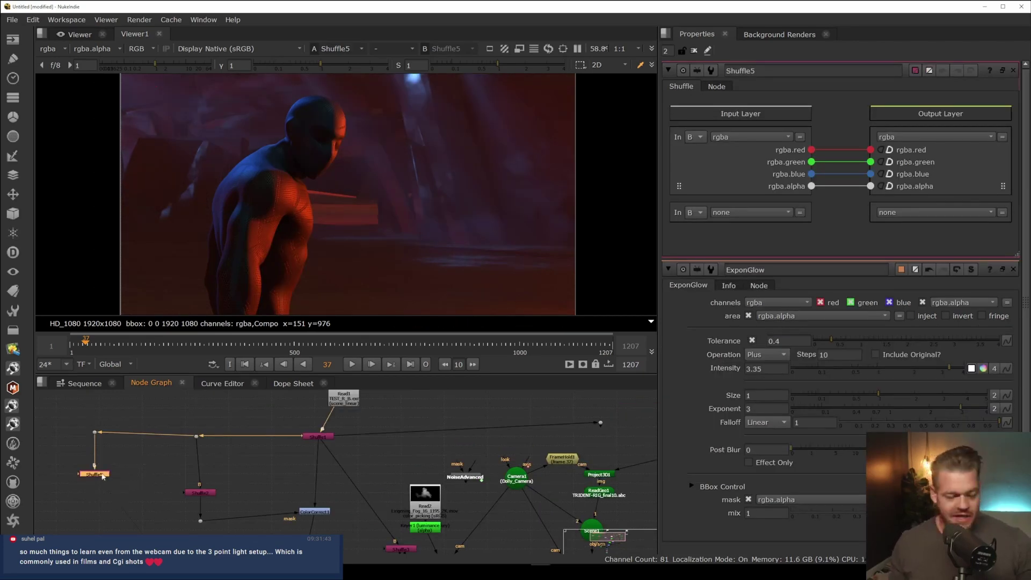
click(750, 137)
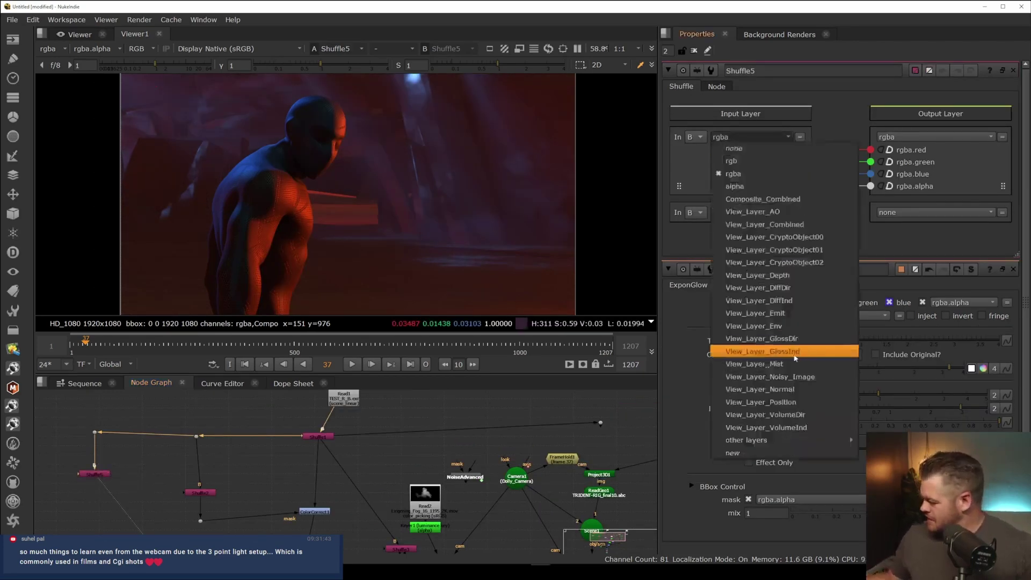
click(801, 342)
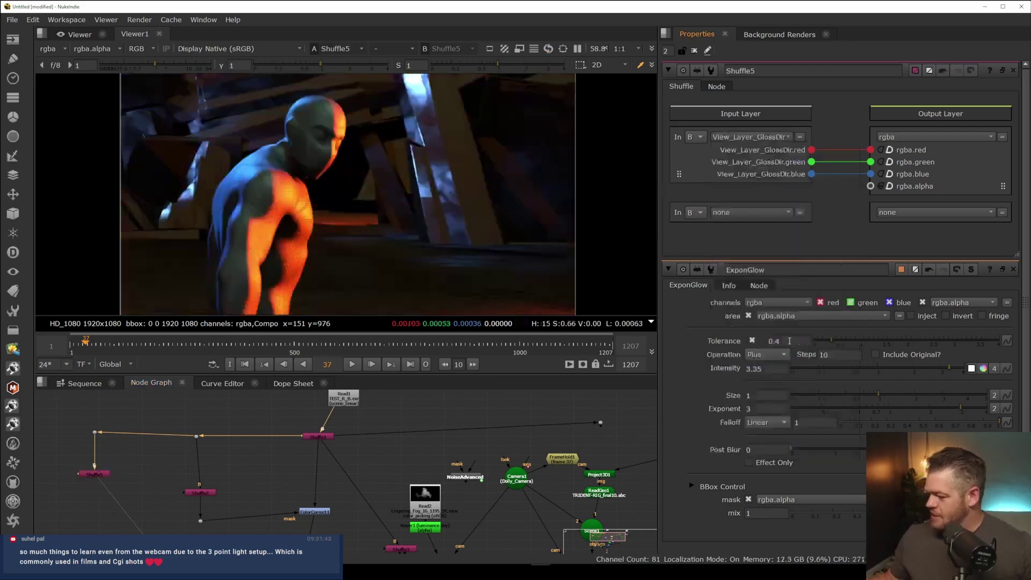
click(773, 137)
click(784, 336)
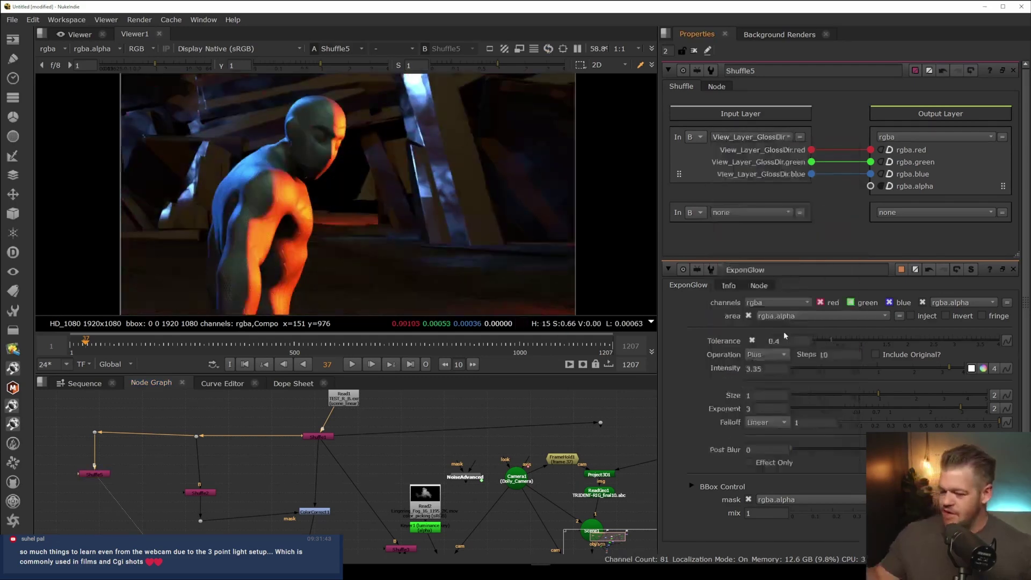
- Merge the GlossDir Shuffle as A with the main render branch as B, using the from operation
click(97, 474)
key(m)
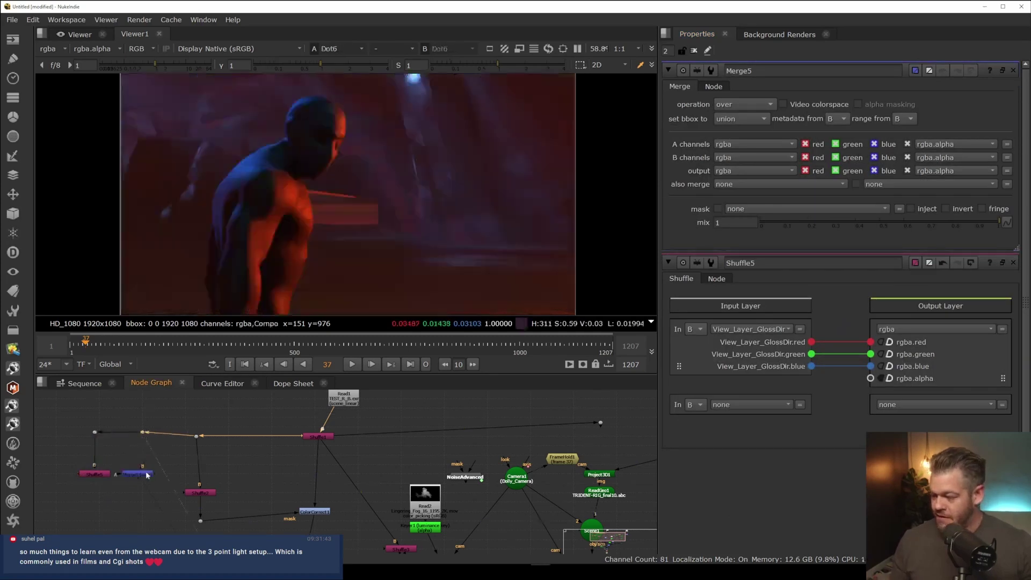
drag(143, 465, 142, 433)
click(743, 104)
click(757, 135)
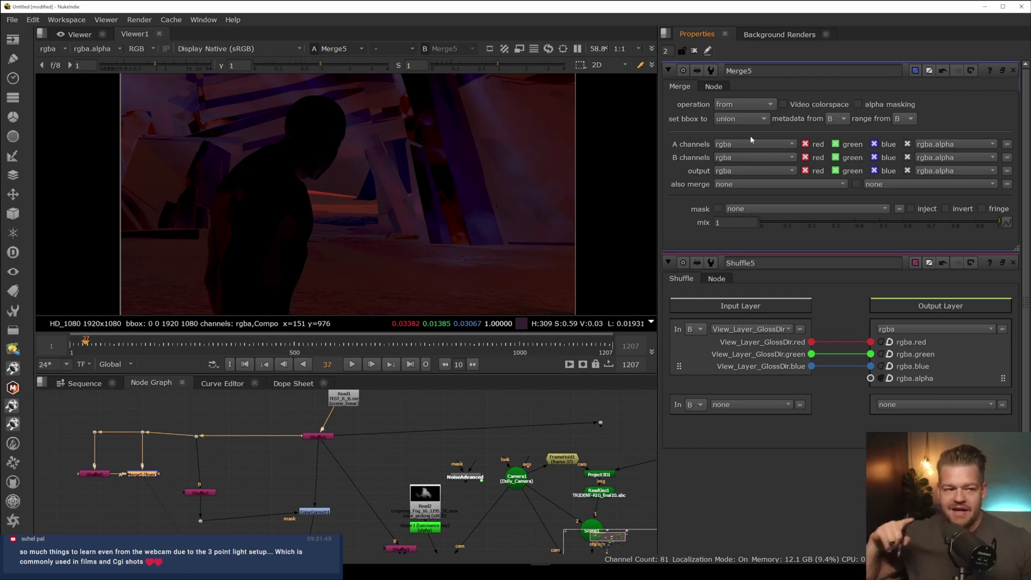
- Add a second Merge below, with the GlossDir Shuffle as A and the from Merge as B, using the plus operation
click(102, 496)
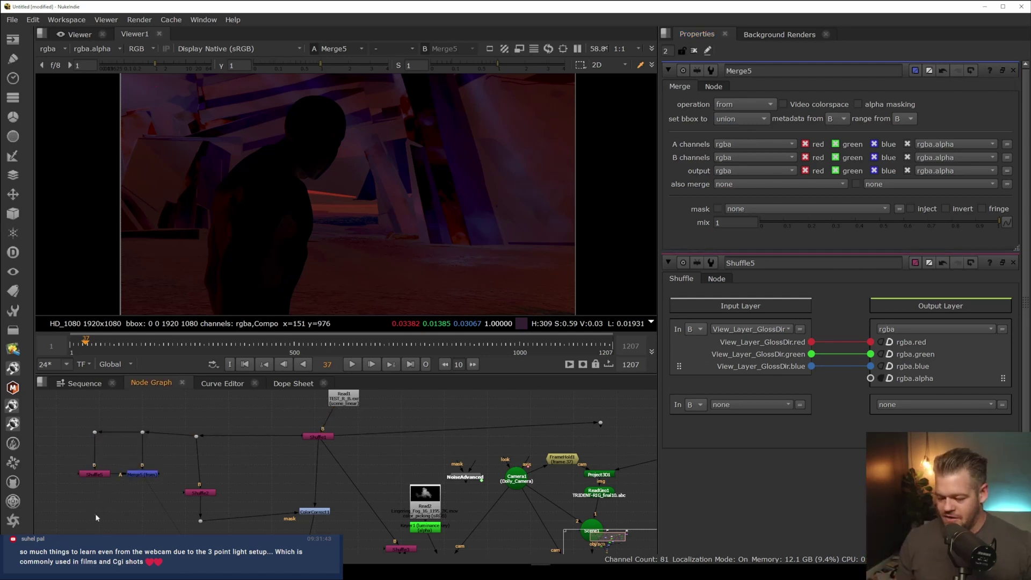
key(m)
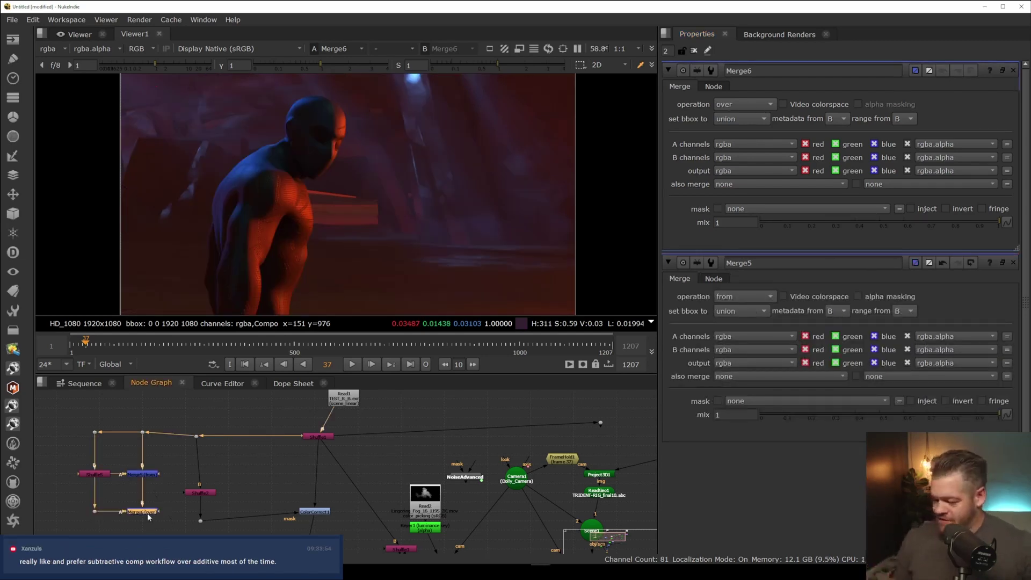
click(750, 107)
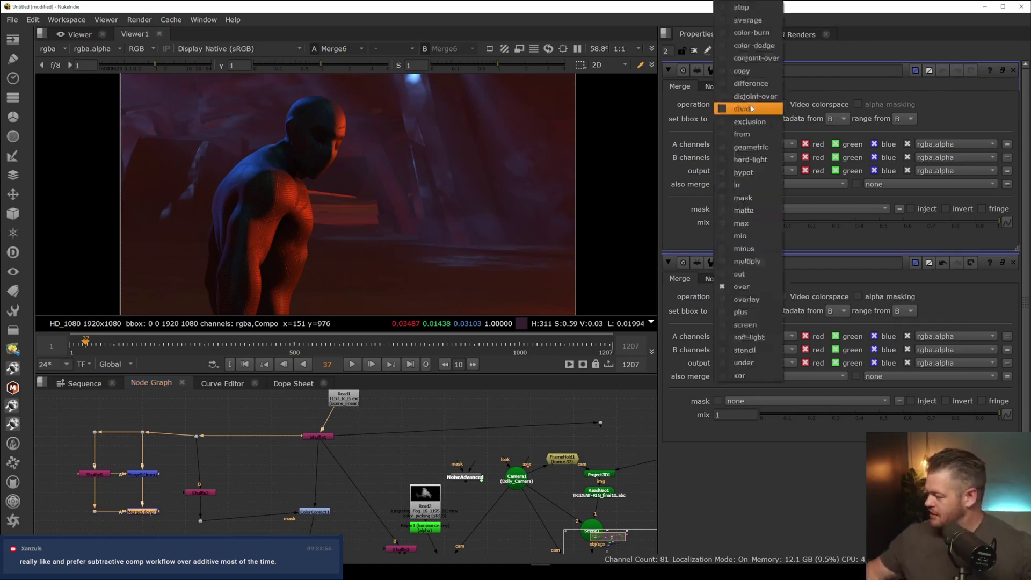
click(740, 312)
click(151, 500)
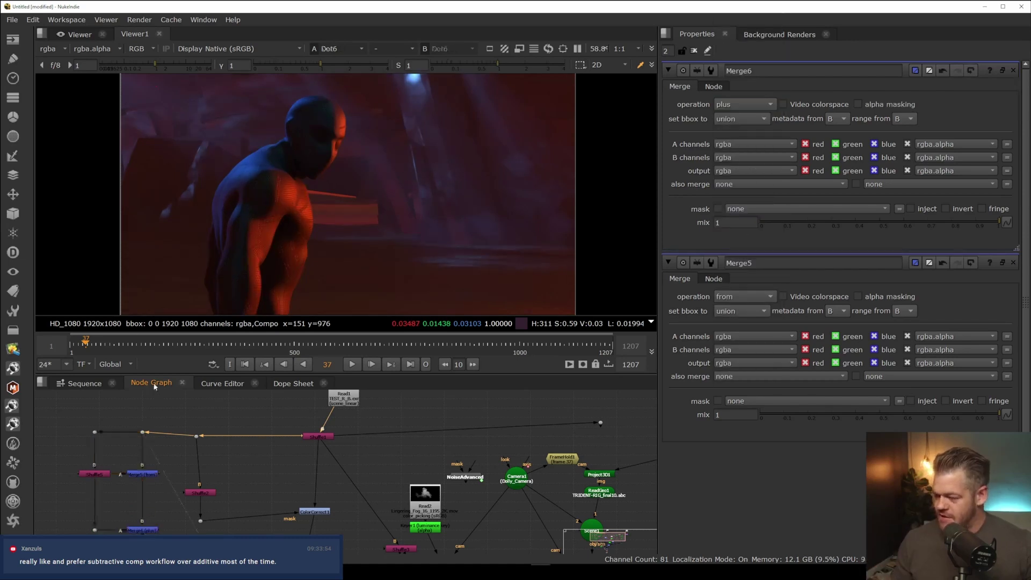
key(1)
- Insert a Grade between the GlossDir Shuffle and the plus Merge, and tune its gain and gamma while viewing the Merge
scroll(138, 450, up, 3)
middle_drag(138, 450, 184, 409)
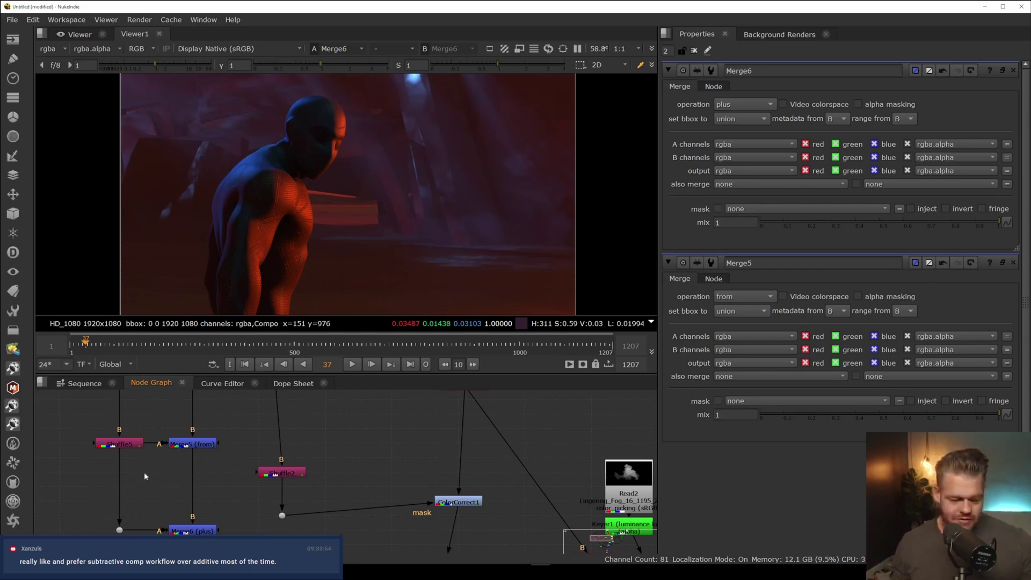
key(g)
drag(154, 483, 130, 487)
key(1)
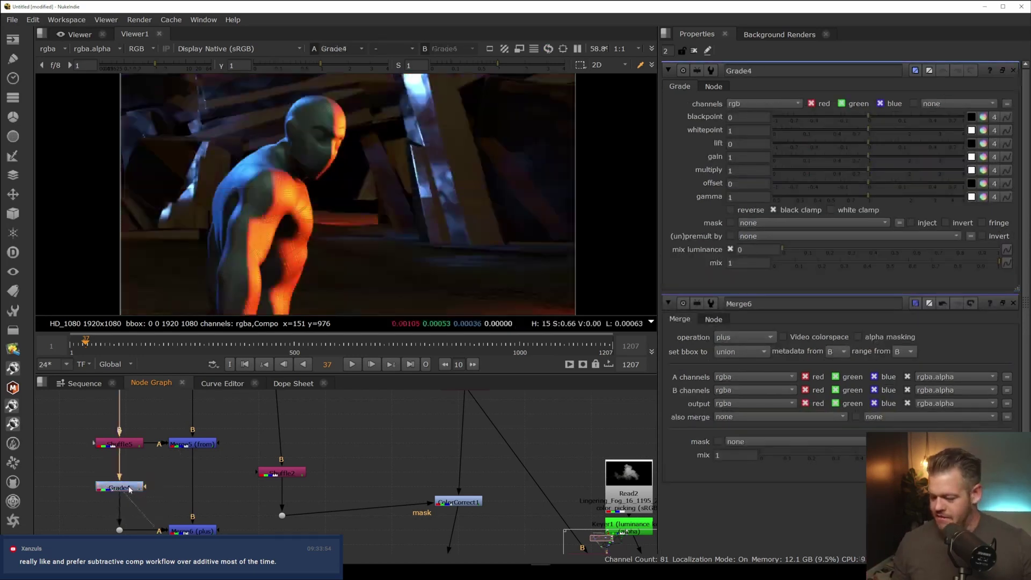
click(129, 490)
click(202, 530)
key(1)
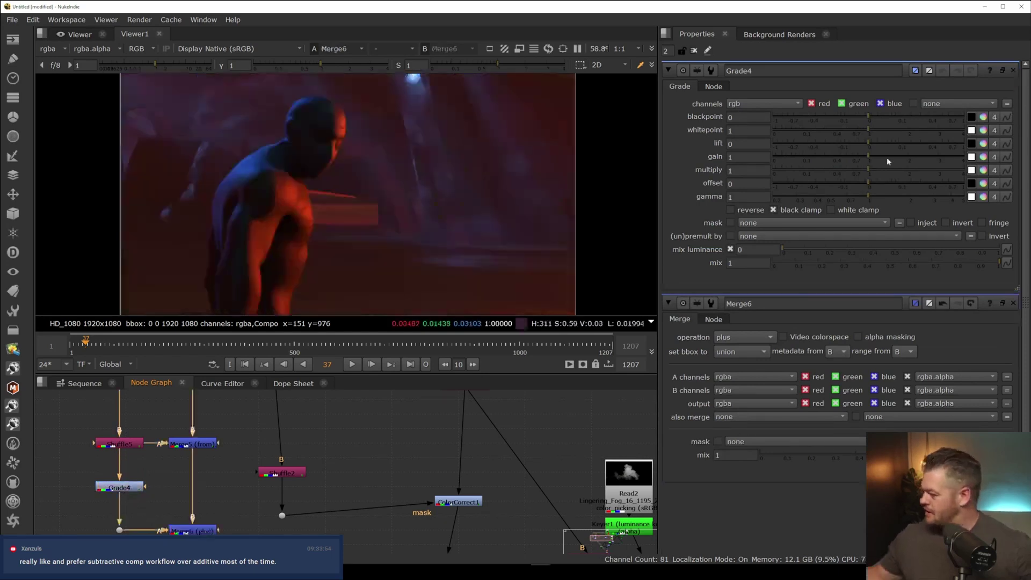
mouse_move(886, 157)
mouse_down()
mouse_move(901, 157)
mouse_move(884, 160)
mouse_up()
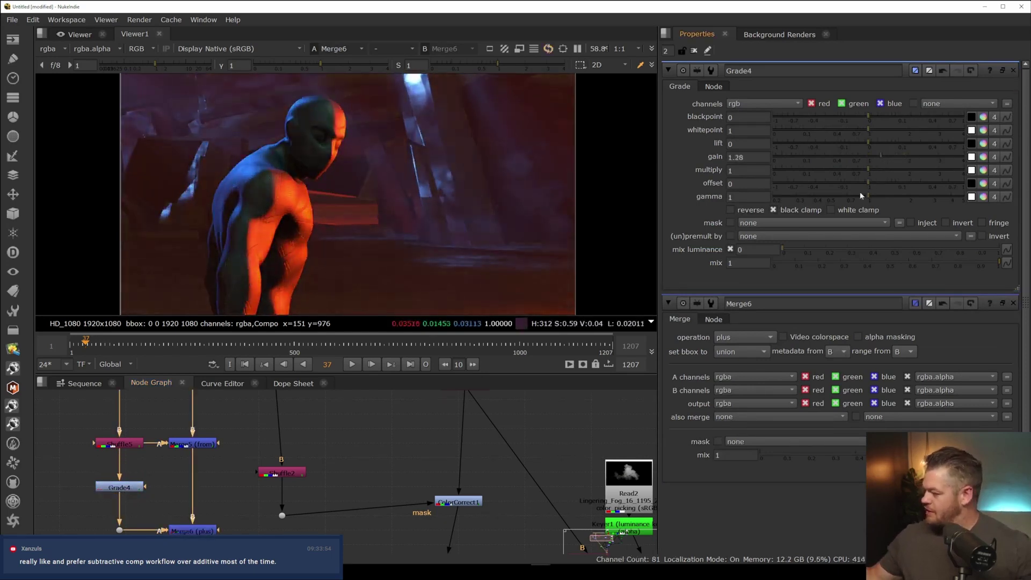
drag(858, 198, 873, 198)
drag(881, 158, 873, 162)
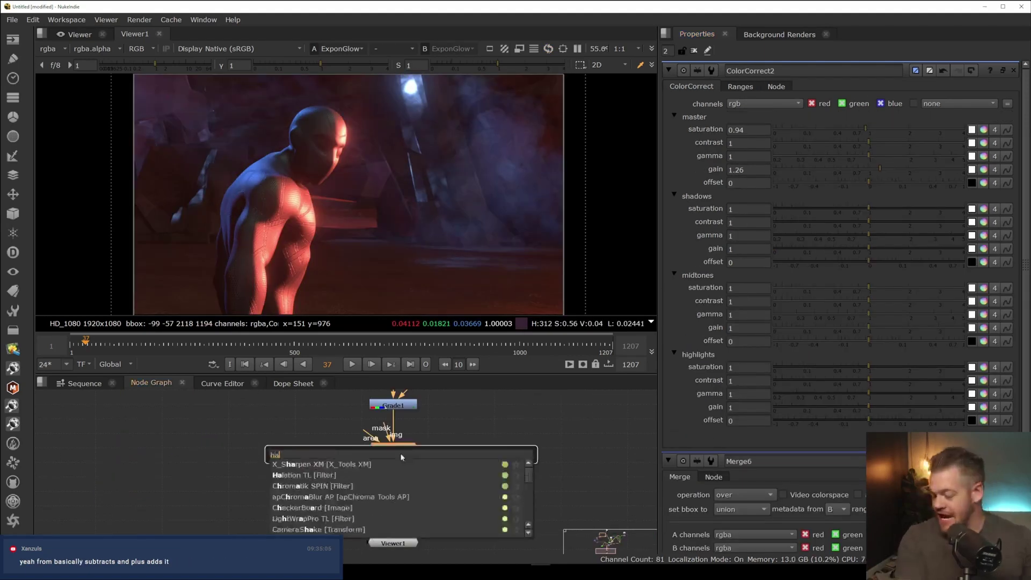
- Add a Halation node below the ExponGlow and space it out in the node graph
text(l)
key(BackSpace)
text(l)
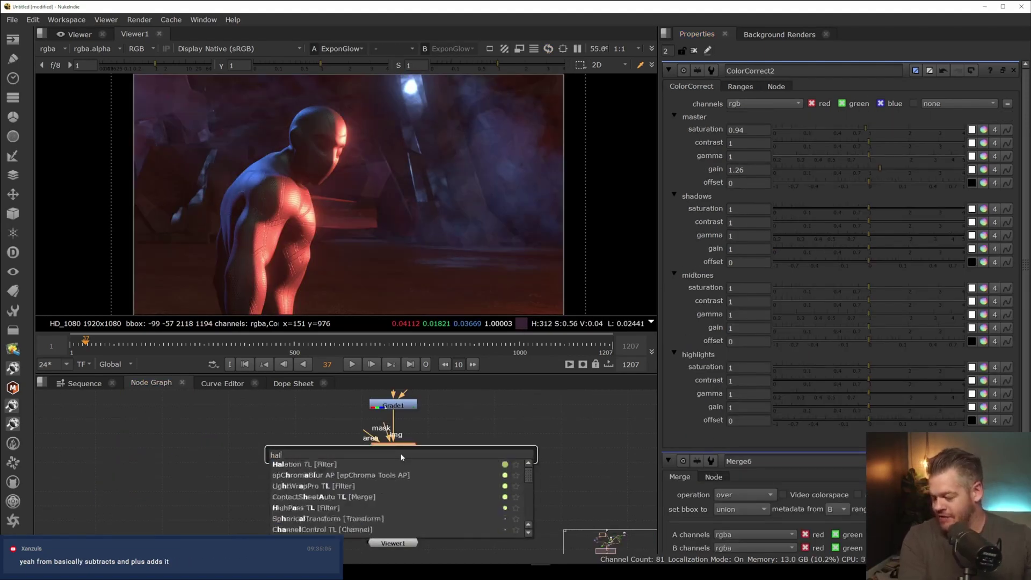
click(314, 465)
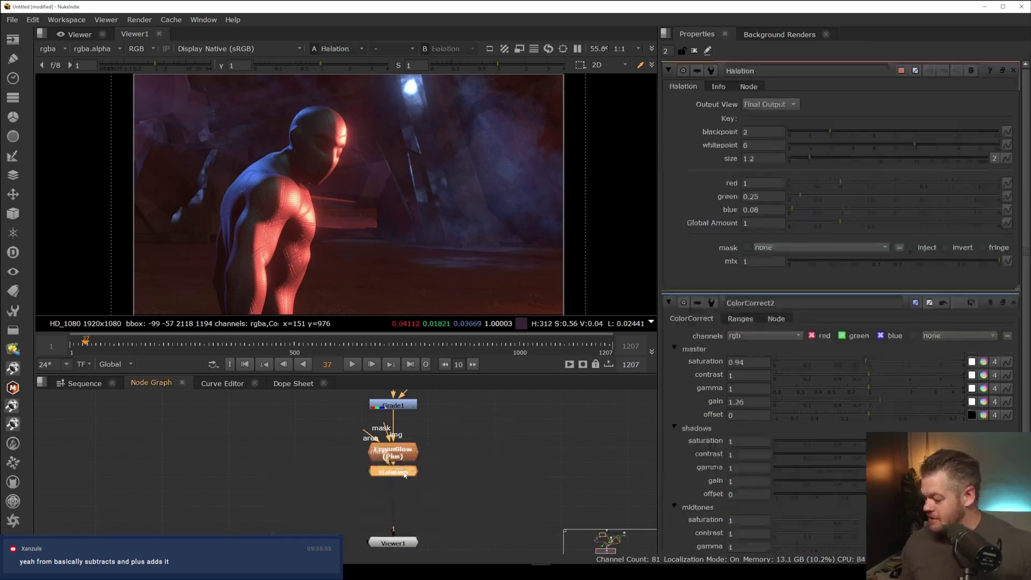
drag(412, 467, 408, 490)
- Reduce the ExponGlow's intensity to 0.88 and tolerance to 0.12, and set the gain of the GlossDir branch's ColorCorrect to 1.08
double_click(393, 453)
drag(936, 168, 899, 168)
drag(831, 141, 819, 142)
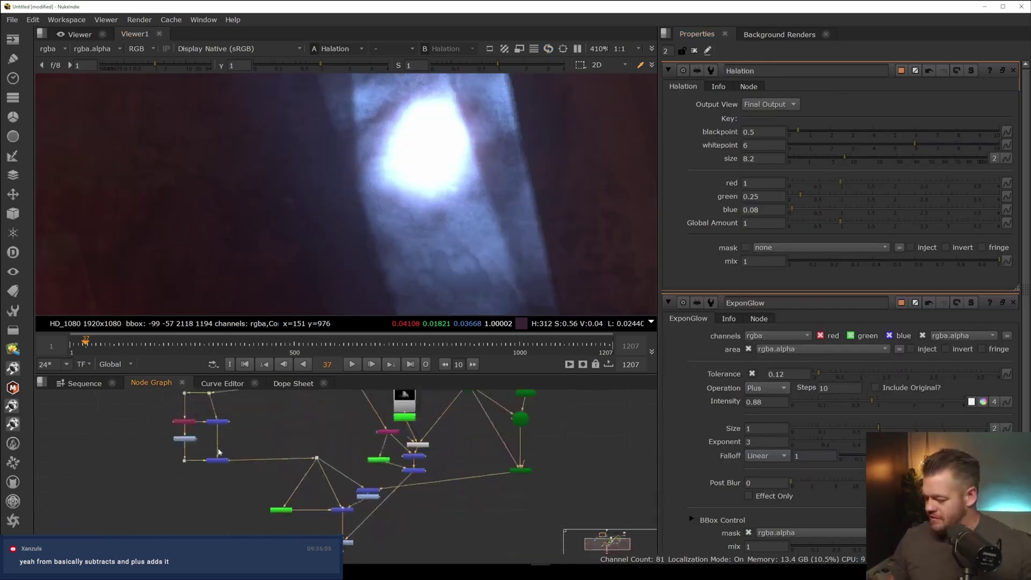
double_click(184, 438)
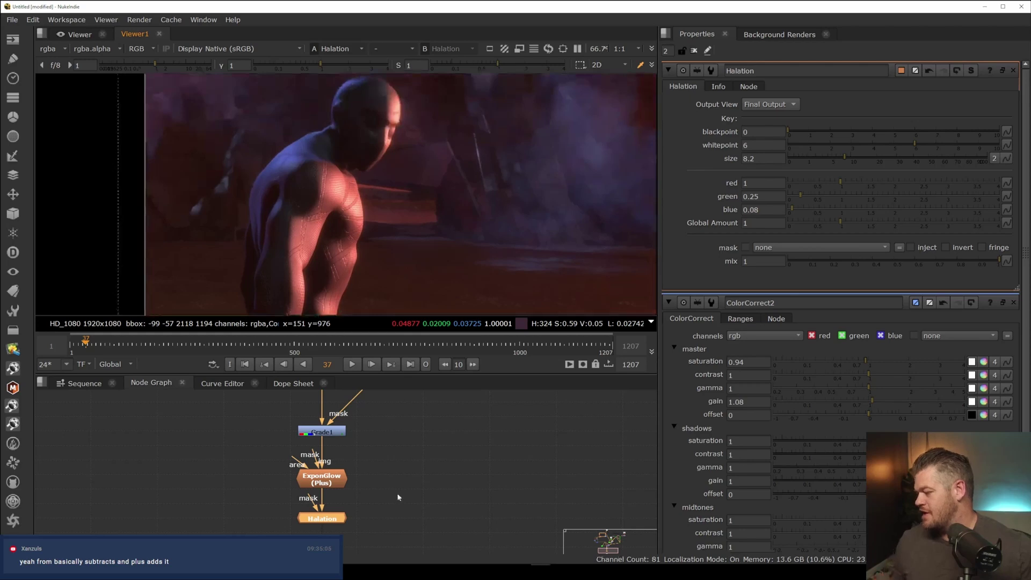
- Add an apChromaBlur node below the Halation and compare the image with it disabled and enabled
click(397, 498)
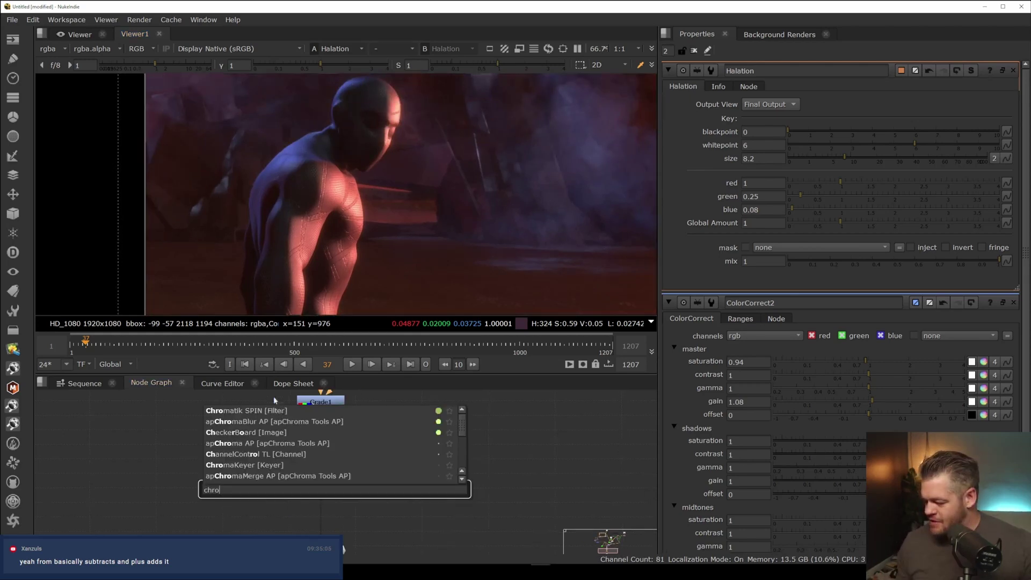
click(280, 424)
scroll(285, 206, up, 5)
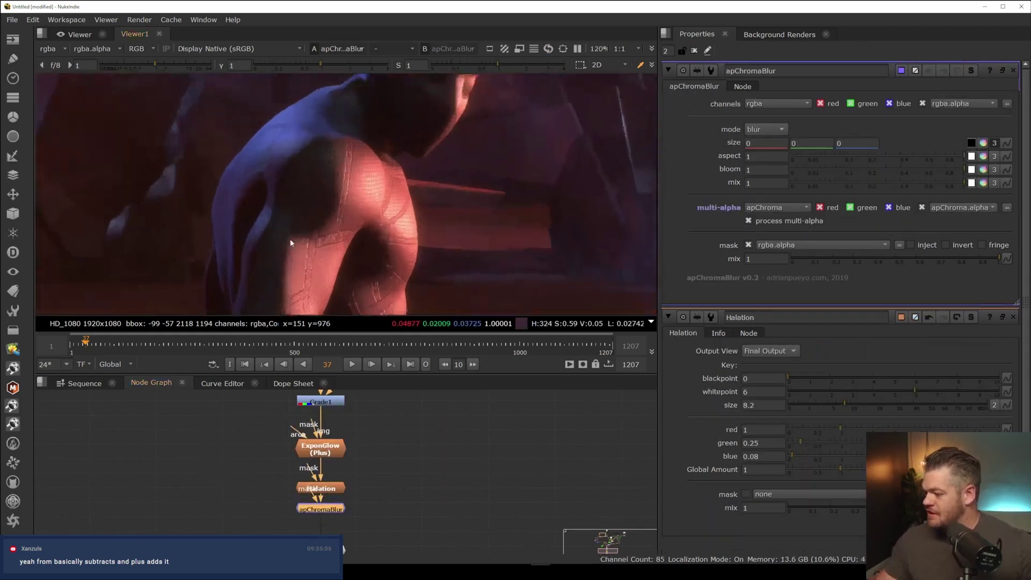
key(d)
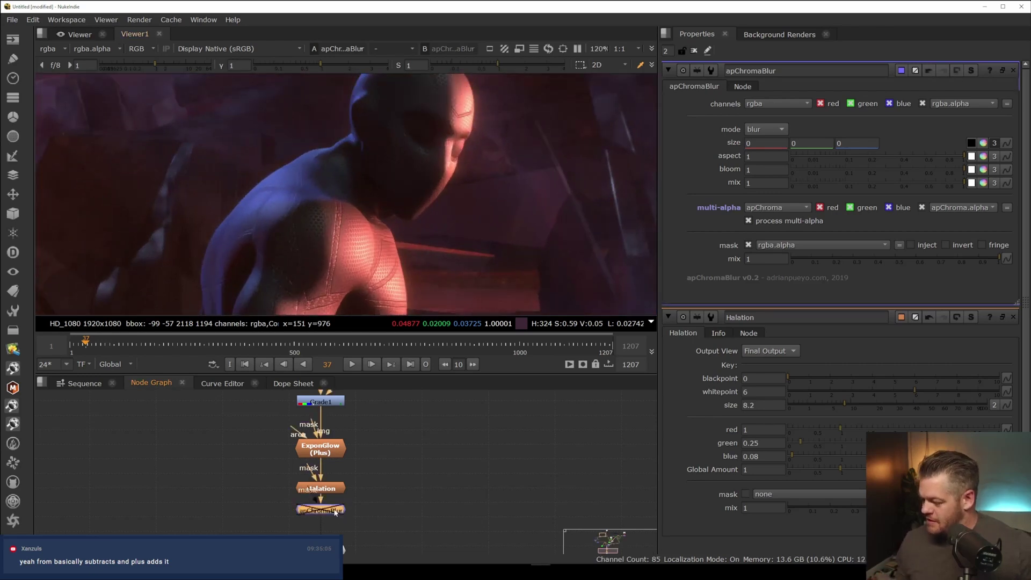
key(d)
- Set the apChromaBlur's red size to 3 and compare the image with the node disabled and enabled
double_click(768, 143)
text(3)
click(489, 451)
scroll(523, 238, up, 5)
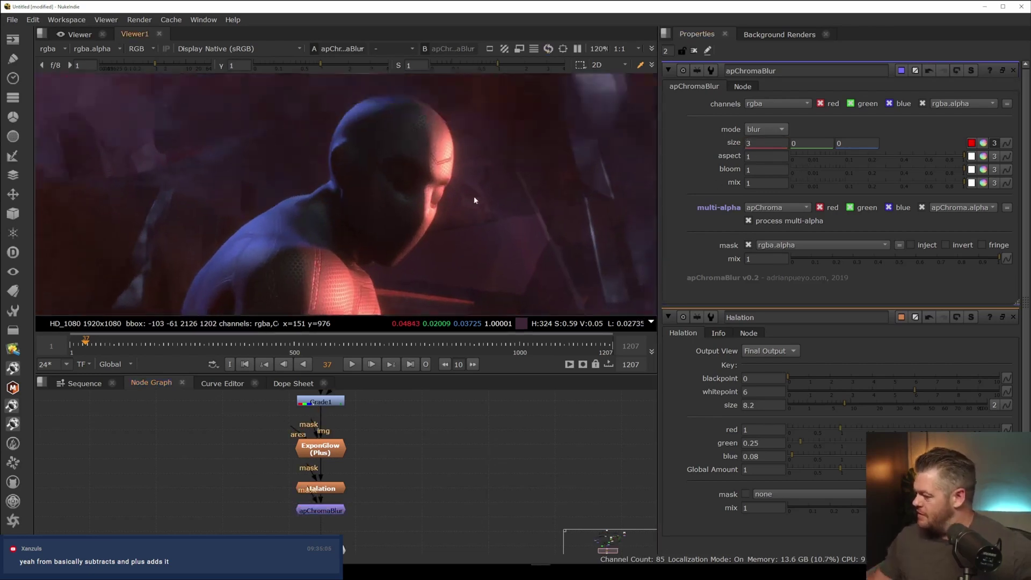
click(335, 514)
key(d)
key(d)
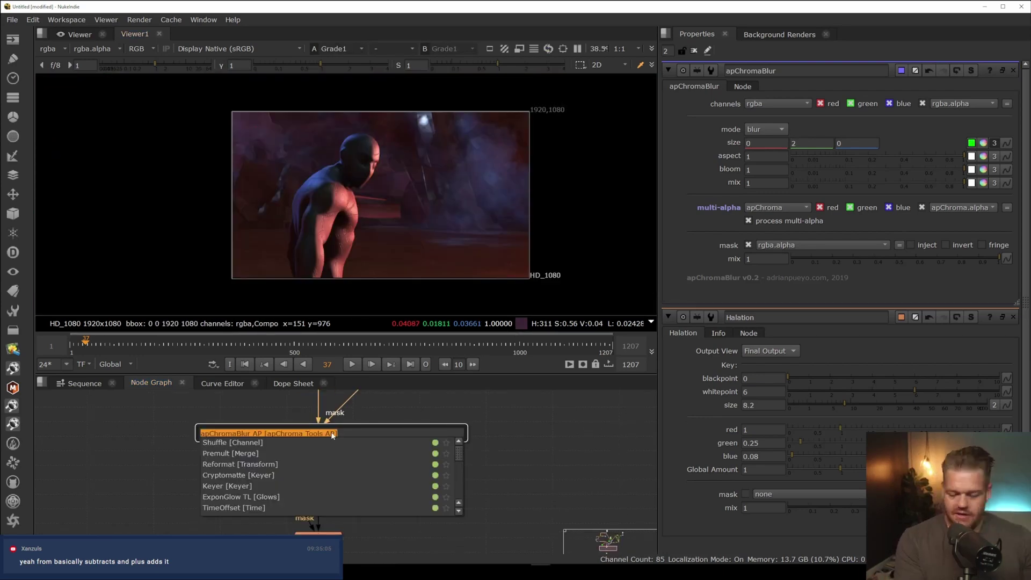
- Insert an aeAnamorphic node between the final Grade and the ExponGlow
text(exp)
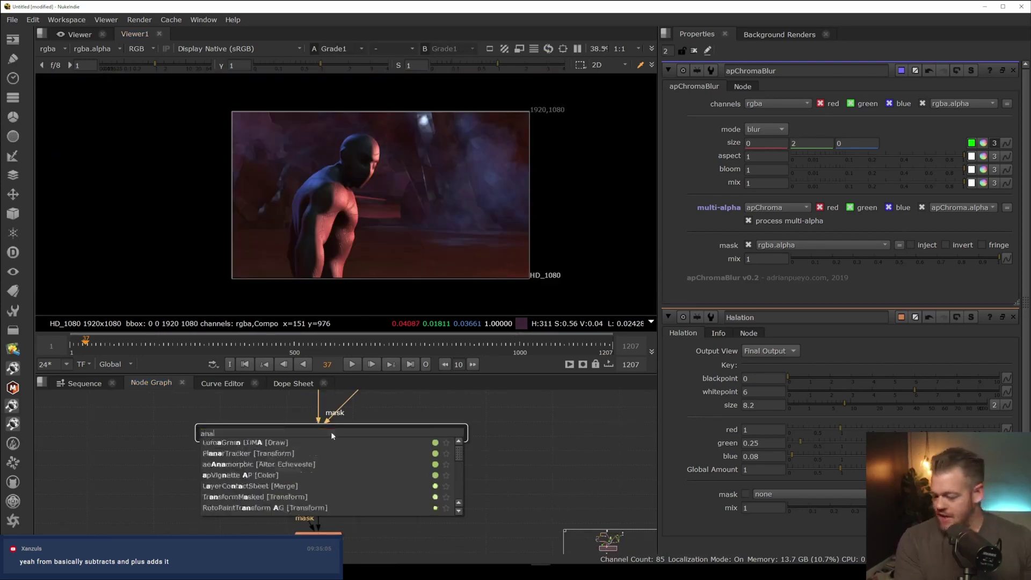
click(279, 472)
key(Tab)
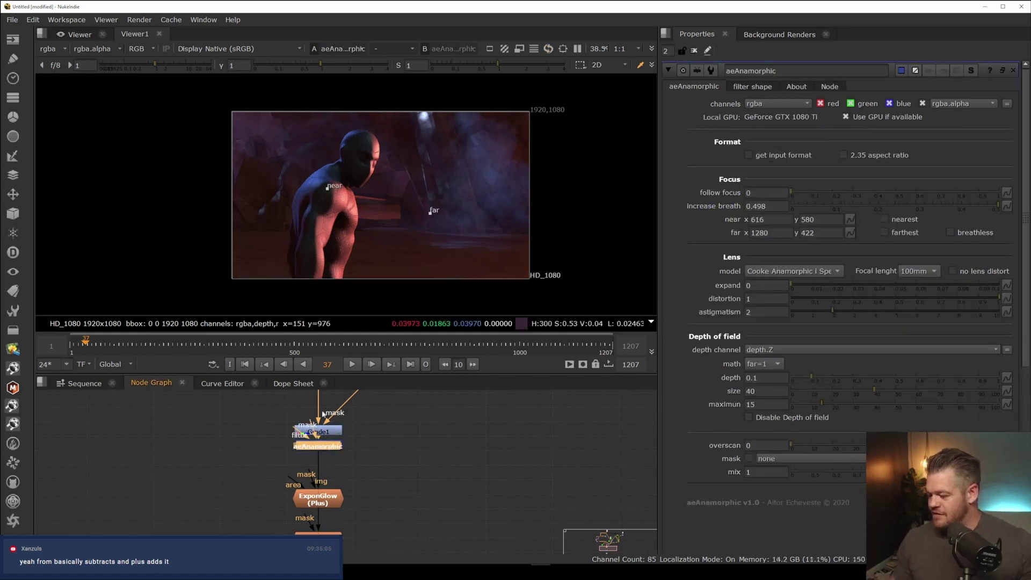
scroll(364, 213, up, 3)
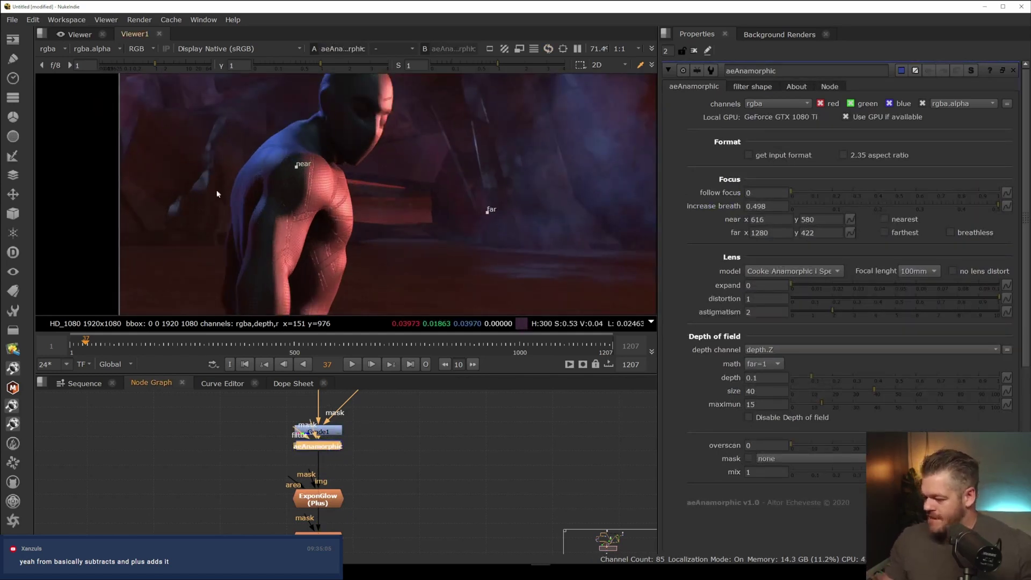
- Compare the image with aeAnamorphic disabled and enabled, and turn on its breathless option
scroll(214, 187, up, 4)
key(d)
key(d)
scroll(359, 220, down, 4)
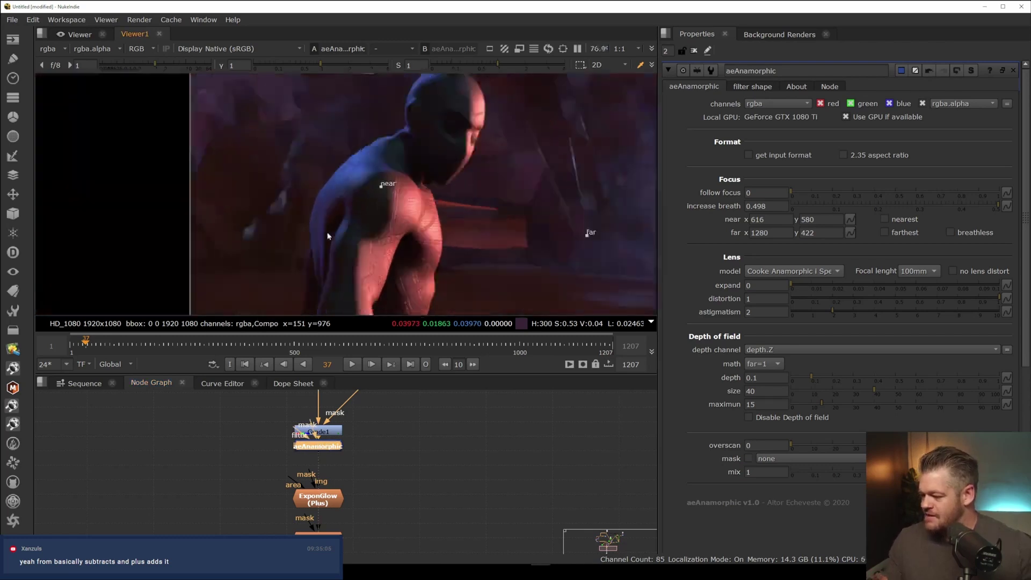
middle_drag(326, 235, 277, 228)
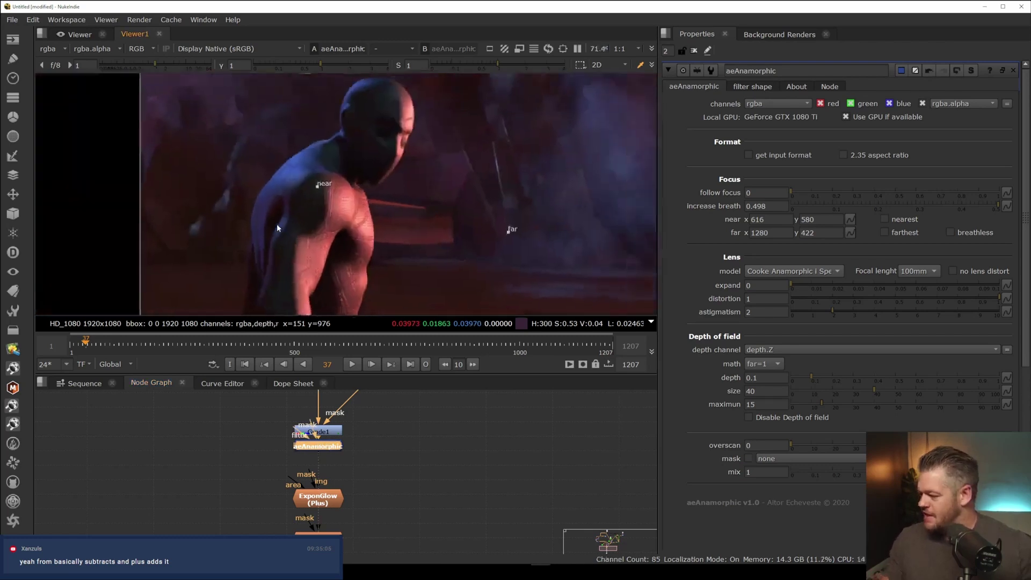
click(951, 232)
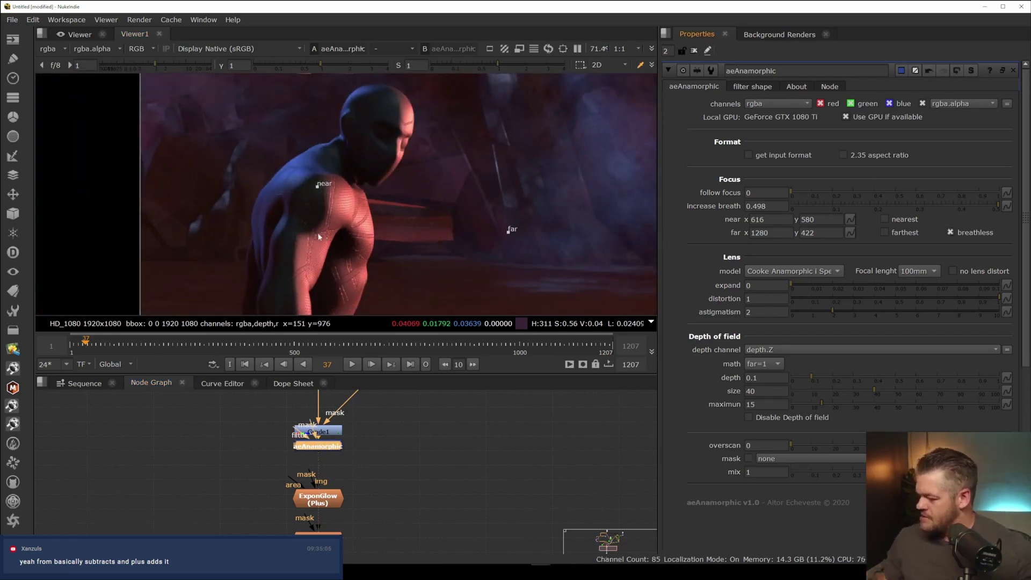
- Turn the breathless option back on for the aeAnamorphic node
scroll(313, 234, up, 2)
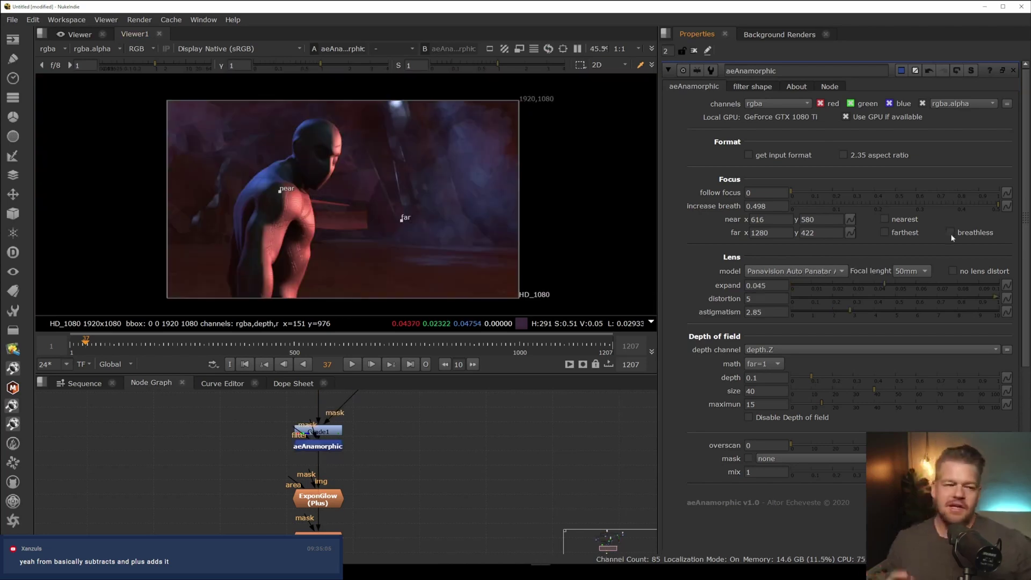
click(951, 232)
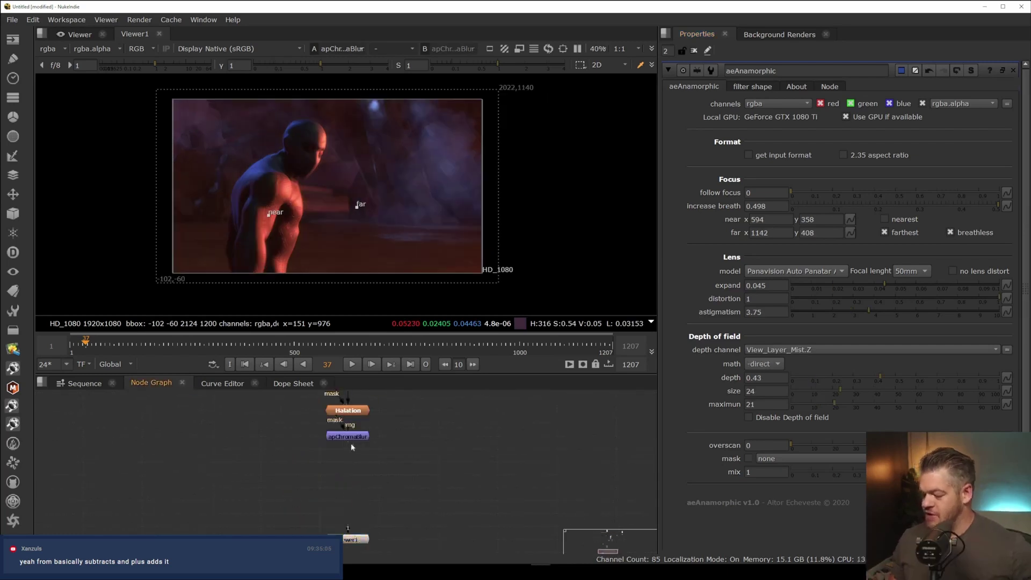
- Add a Chromatik node below apChromaBlur with size 21 and protect center 0.155, and close the aeAnamorphic properties
click(356, 438)
key(Tab)
text(chr)
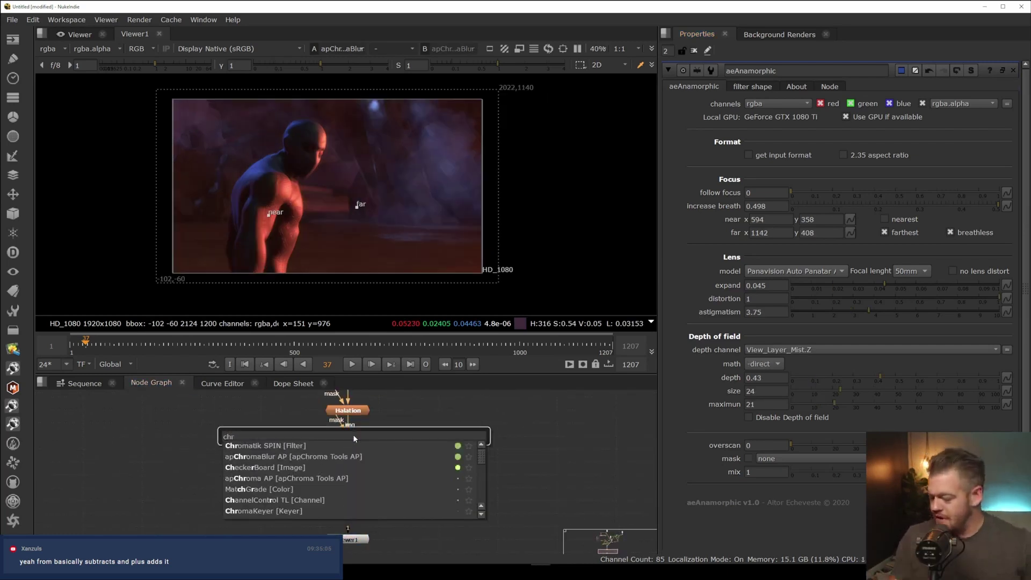
key(Return)
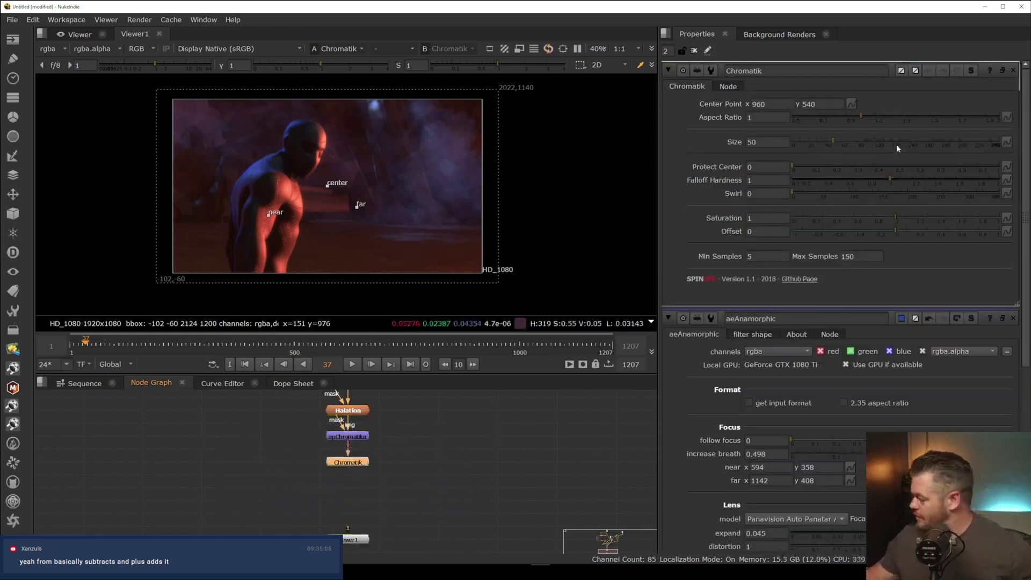
click(824, 166)
click(809, 143)
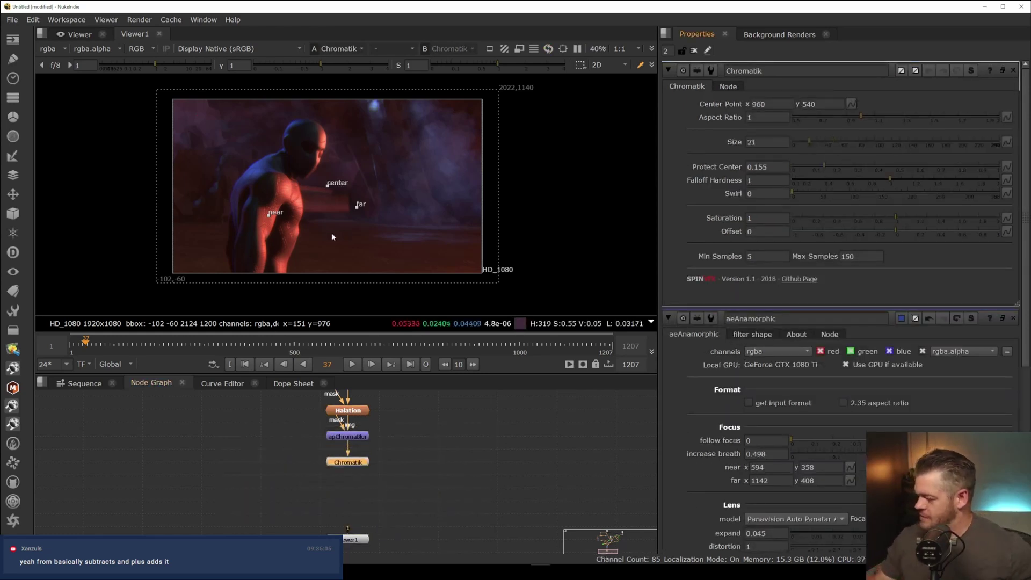
scroll(333, 217, up, 5)
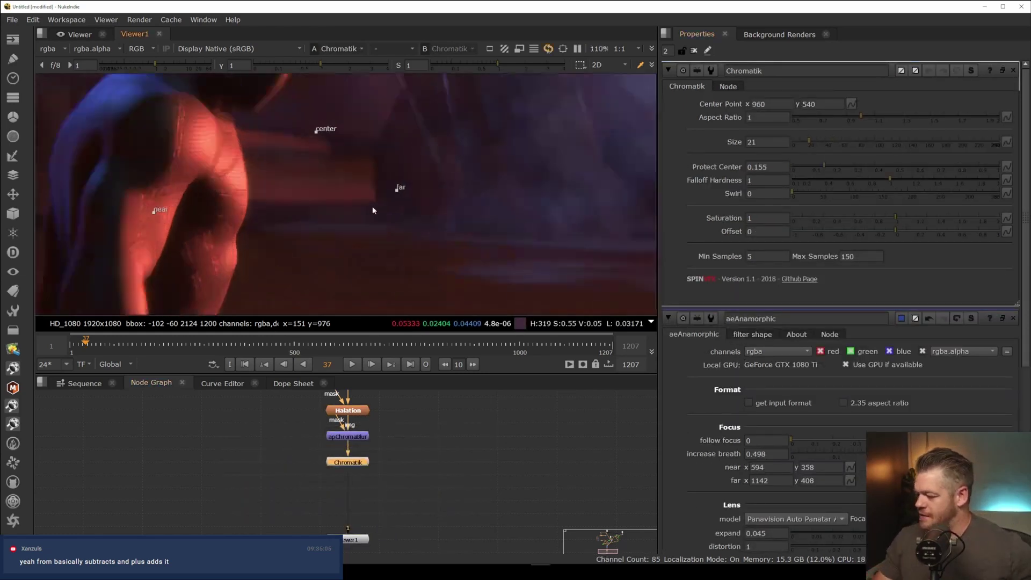
click(1013, 318)
key(f)
key(Tab)
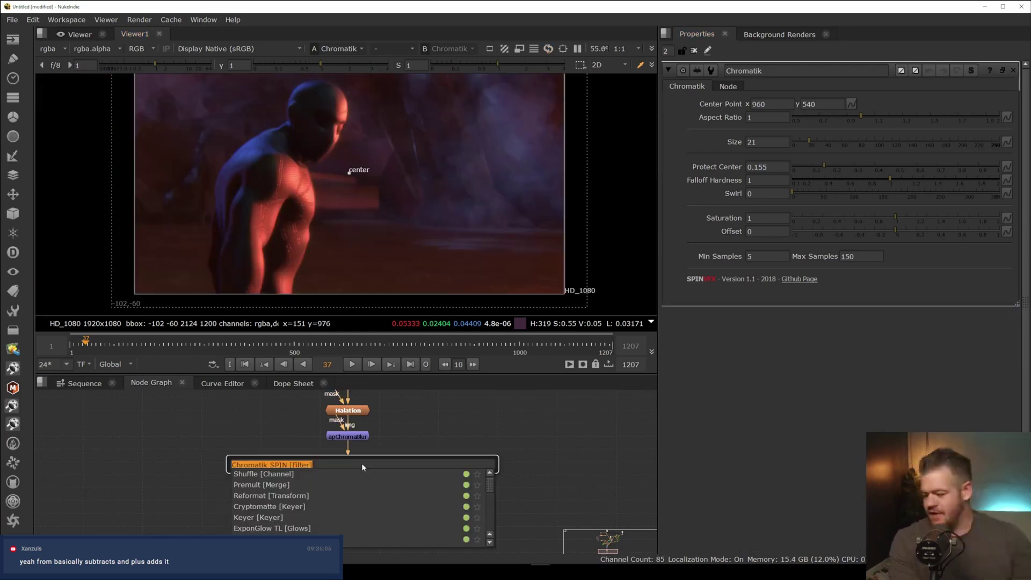
text(c)
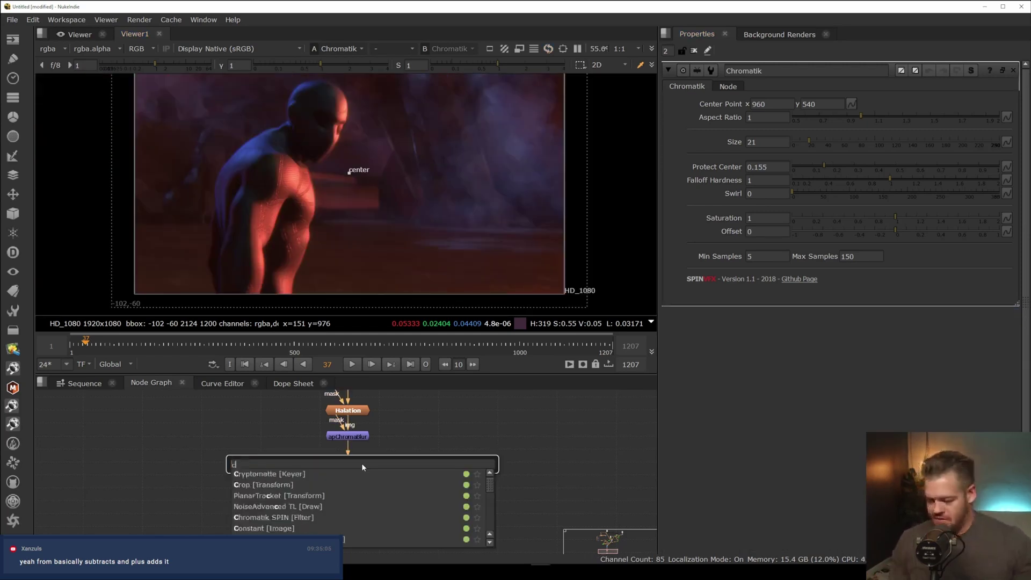
text(hrom)
key(Return)
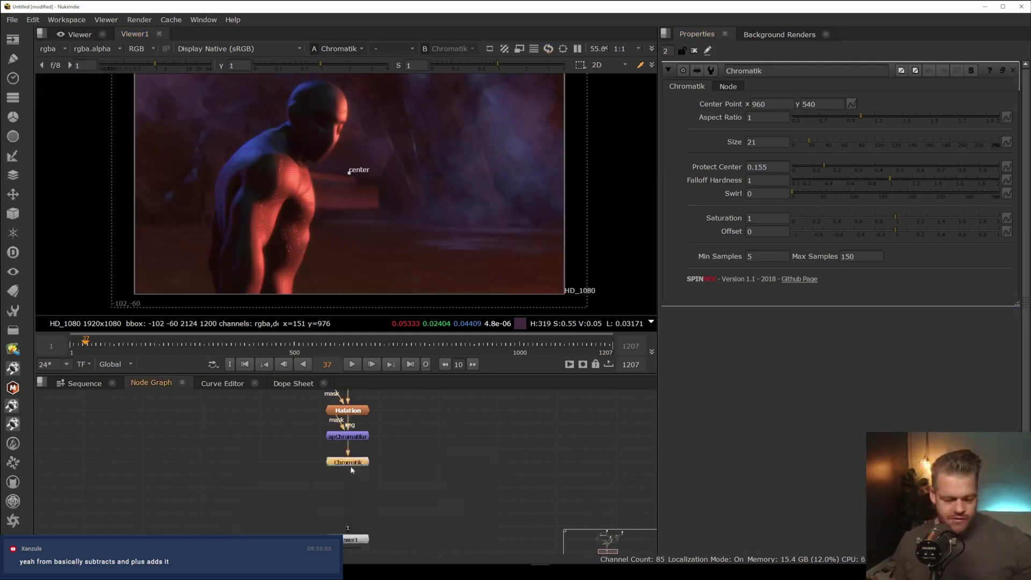
- Add a ColorCorrect node below Chromatik with master saturation 0.82 and master gain 1.52
key(c)
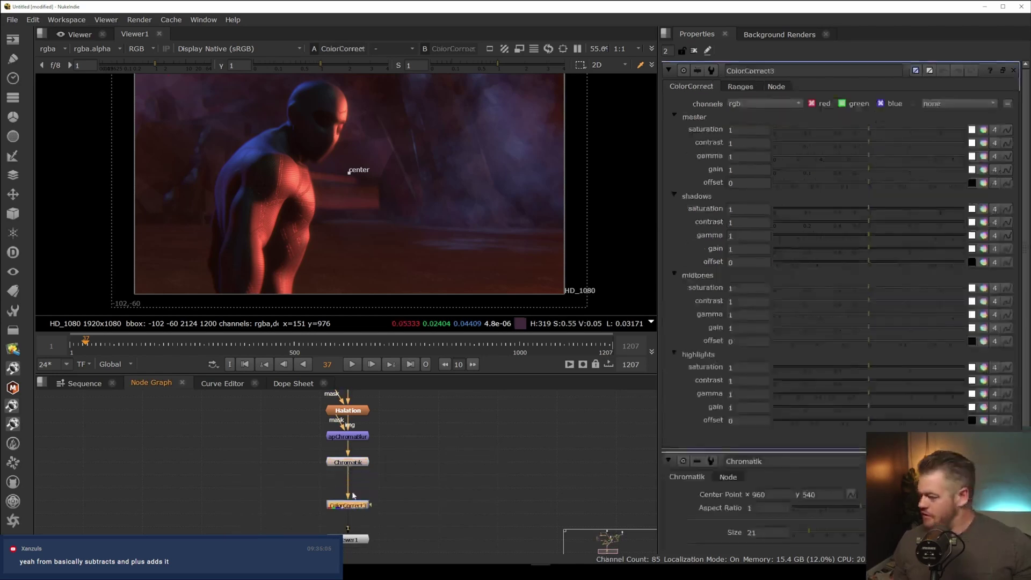
drag(860, 134, 859, 130)
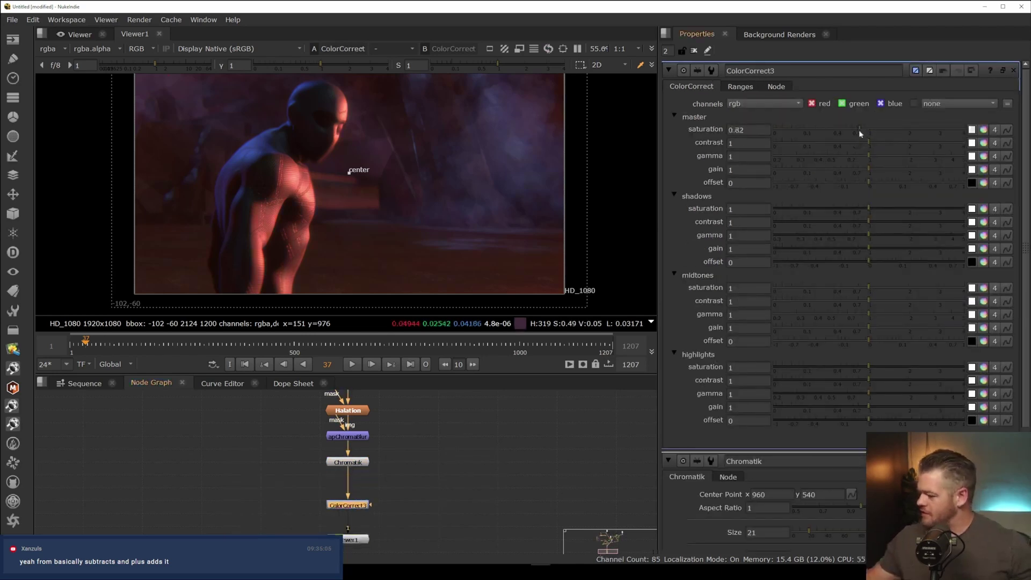
drag(856, 167, 890, 169)
scroll(398, 150, down, 2)
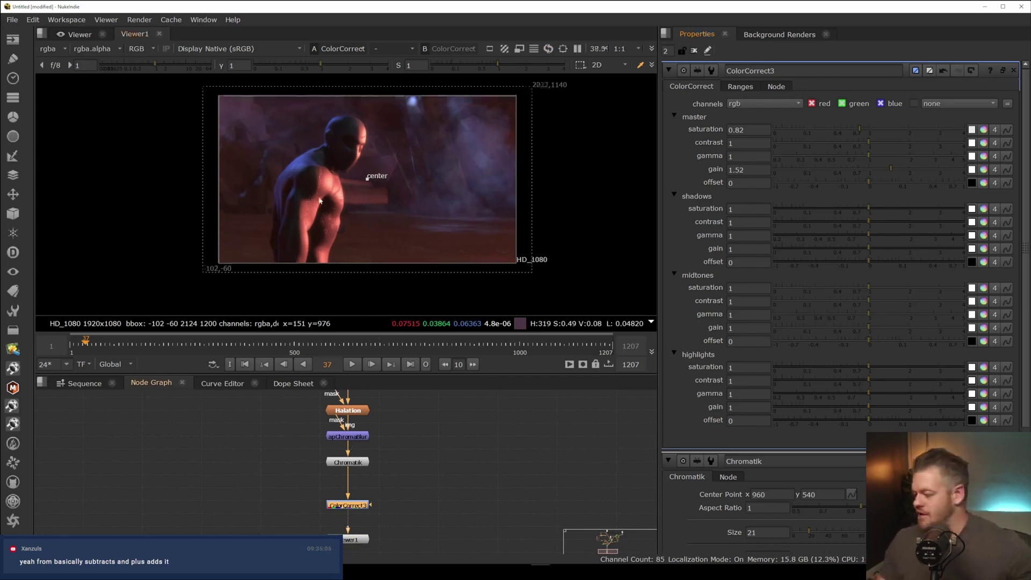
scroll(301, 137, up, 2)
- Add a Grade below the upstream Merge and mask it with a Cryptomatte that picks the character's Trident matte
middle_drag(390, 446, 412, 553)
middle_drag(416, 430, 446, 485)
middle_drag(432, 407, 455, 460)
middle_drag(537, 447, 561, 512)
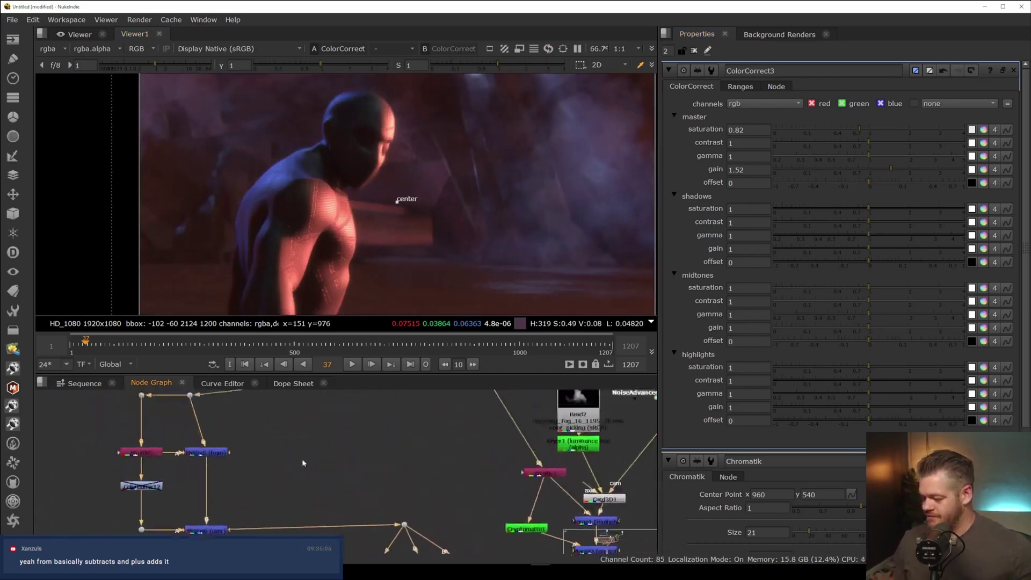
key(g)
key(Tab)
text(cr)
key(Return)
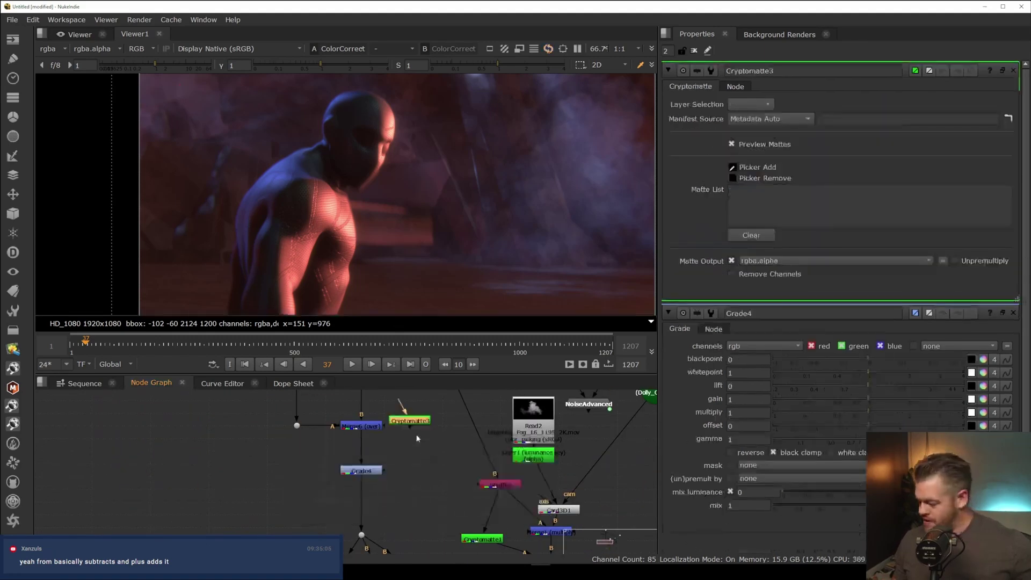
drag(417, 420, 370, 481)
key(1)
ctrl+click(318, 228)
key(1)
- Set the character Grade's gamma to 1.24 and lower its gain slightly
double_click(369, 479)
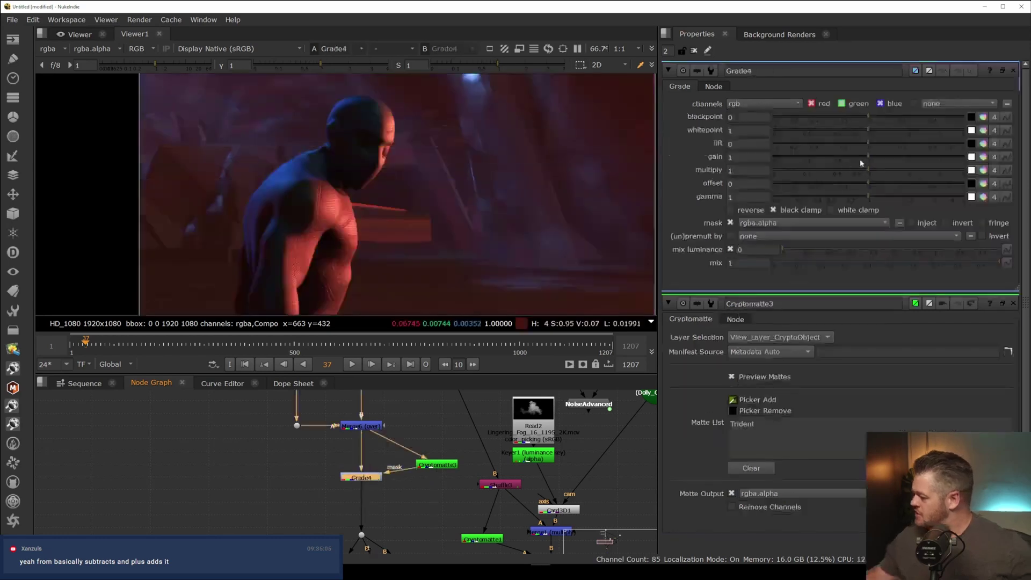
drag(868, 196, 881, 194)
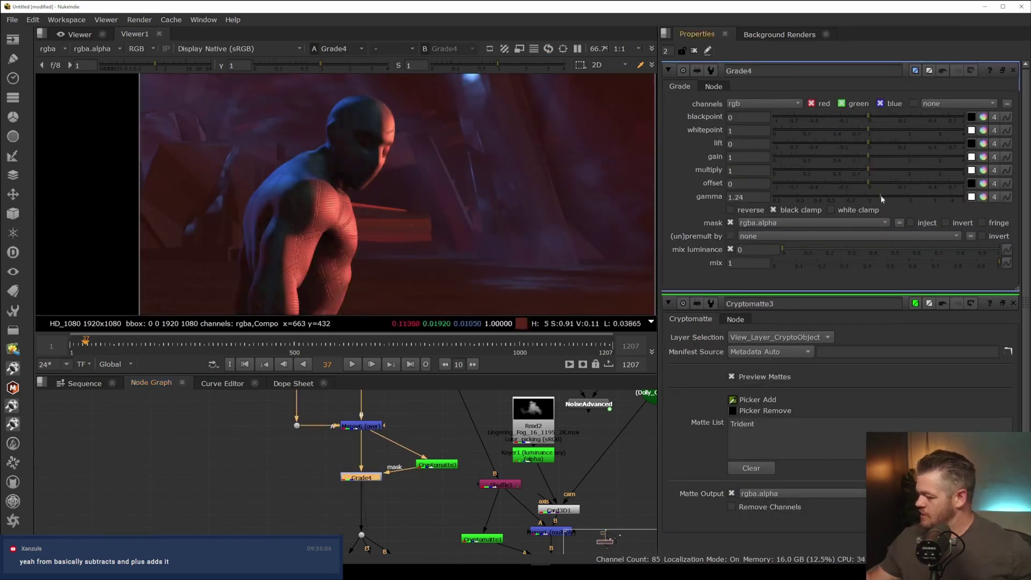
drag(871, 160, 858, 158)
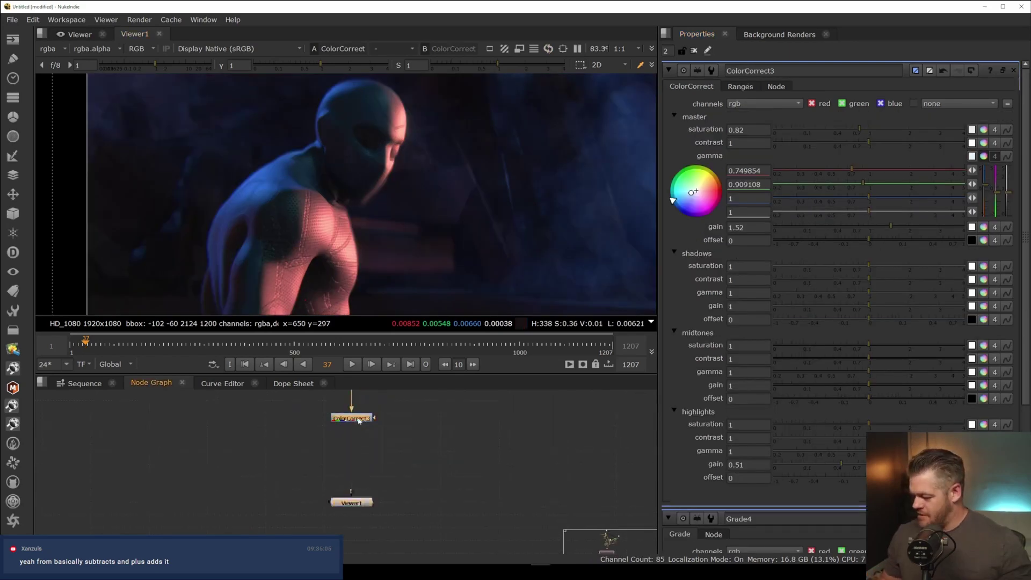
- Add a Toe node below the final ColorCorrect and set its lift to 0.0015
key(Tab)
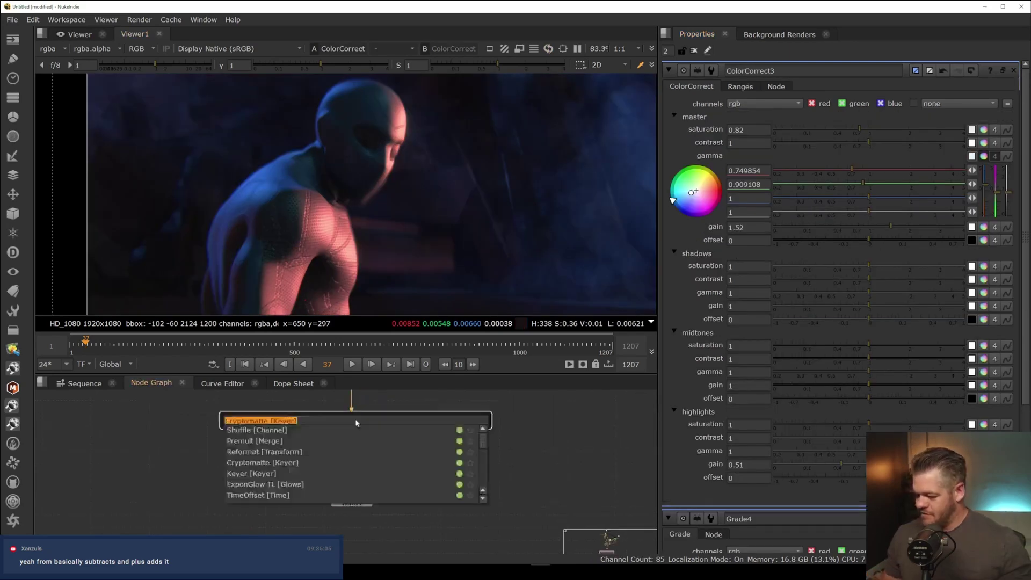
text(toe)
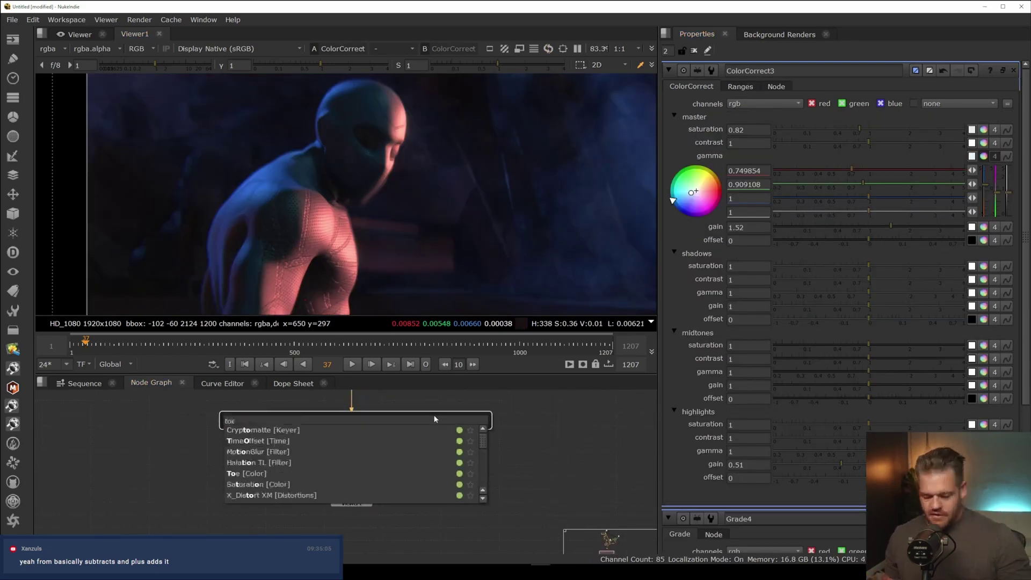
key(Return)
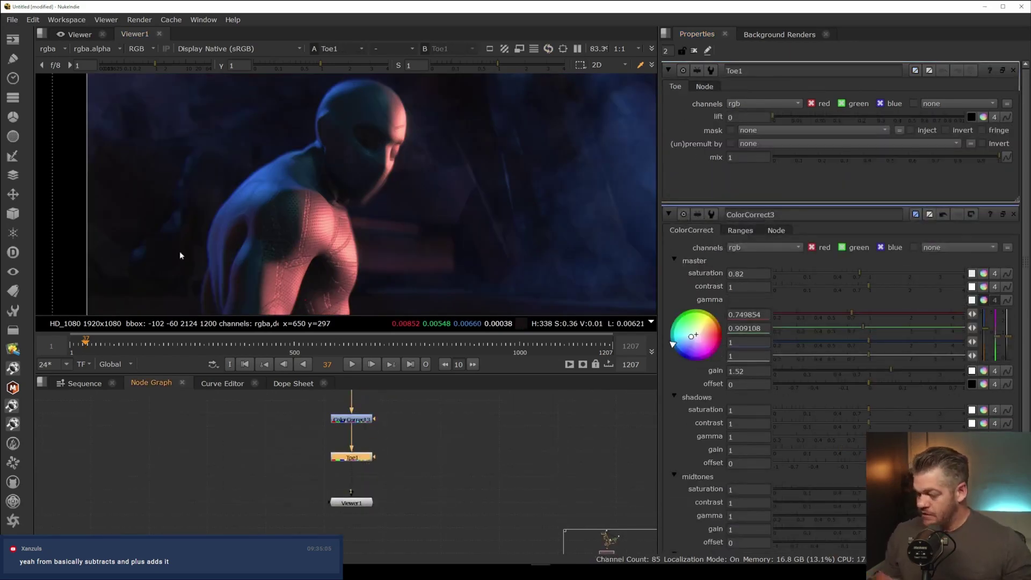
scroll(199, 253, up, 3)
click(782, 117)
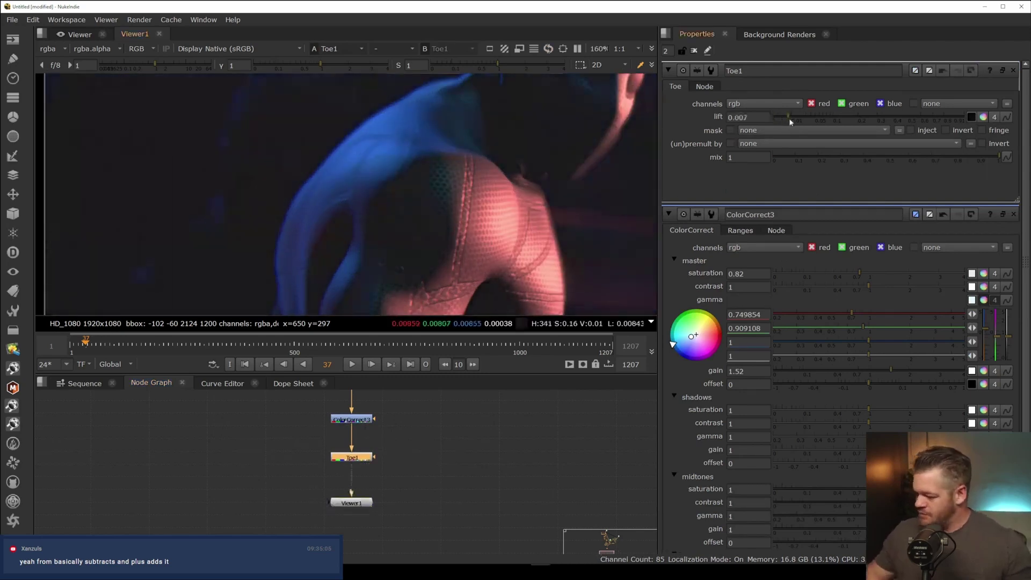
scroll(436, 176, down, 5)
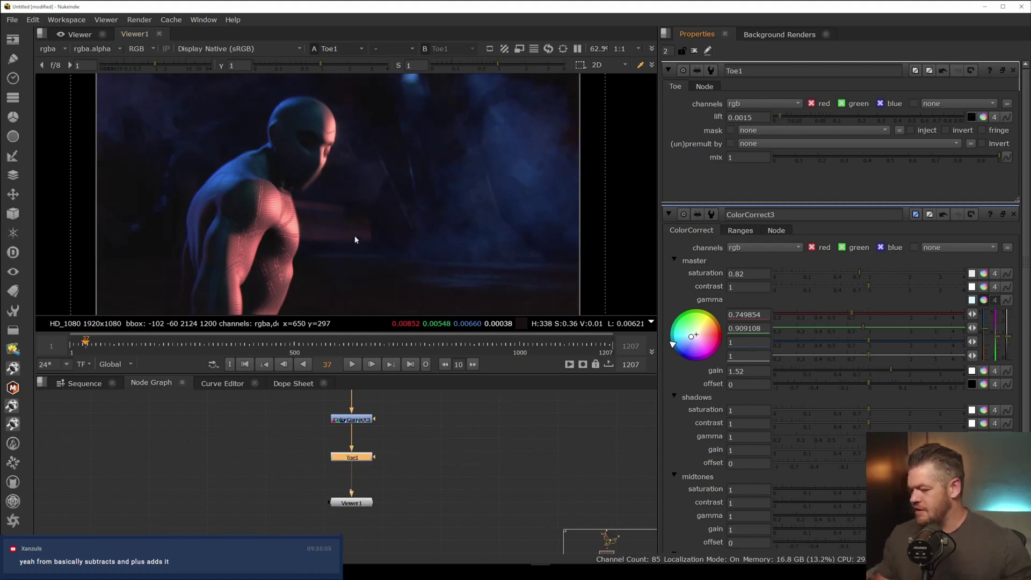
scroll(344, 215, down, 1)
- Add a LumaGrain node below the Toe, set its OverallMix to 0.52 and inspect the grain on the image
key(Tab)
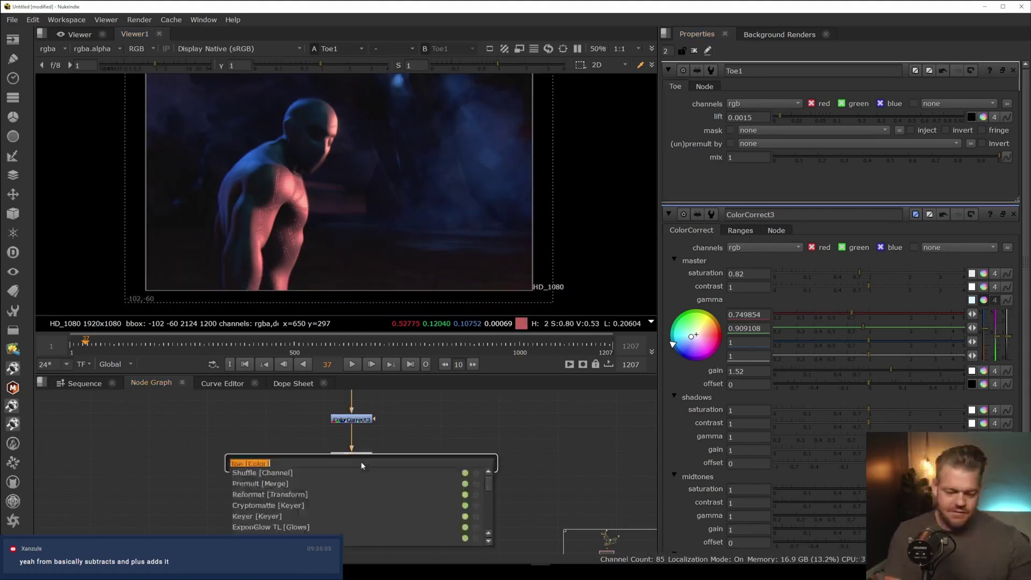
text(luma)
click(302, 475)
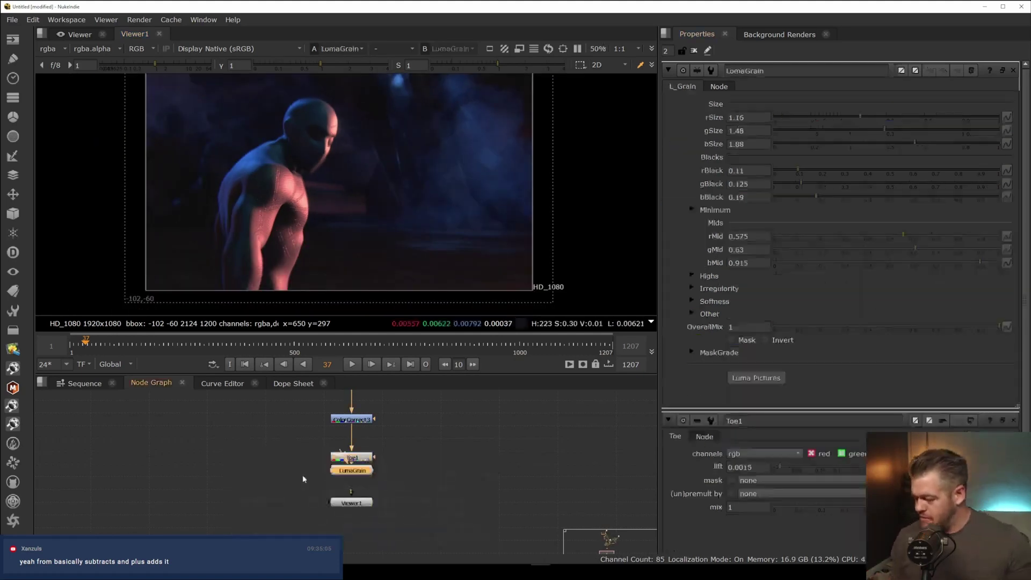
scroll(318, 221, up, 2)
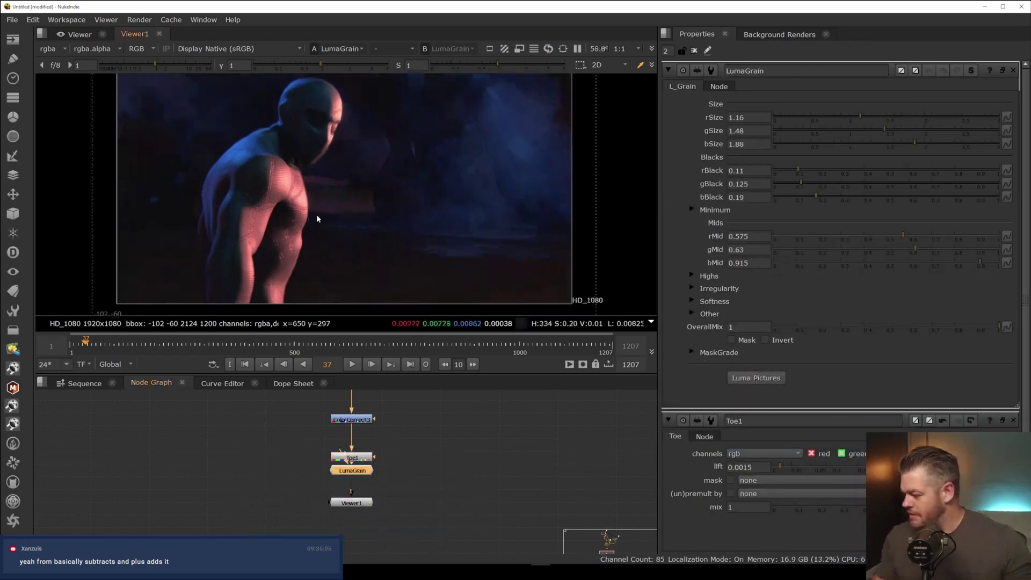
click(898, 325)
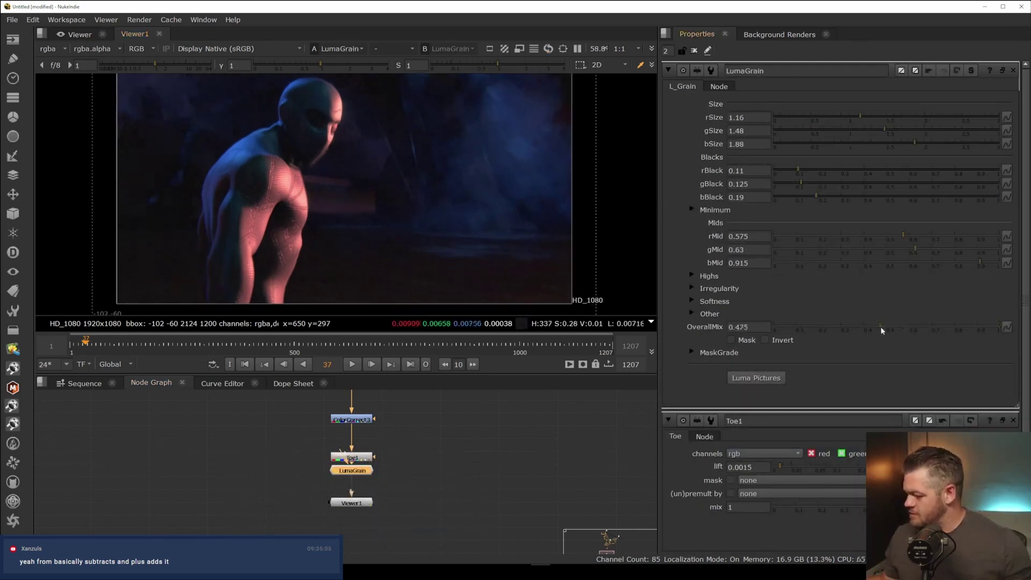
scroll(490, 237, down, 2)
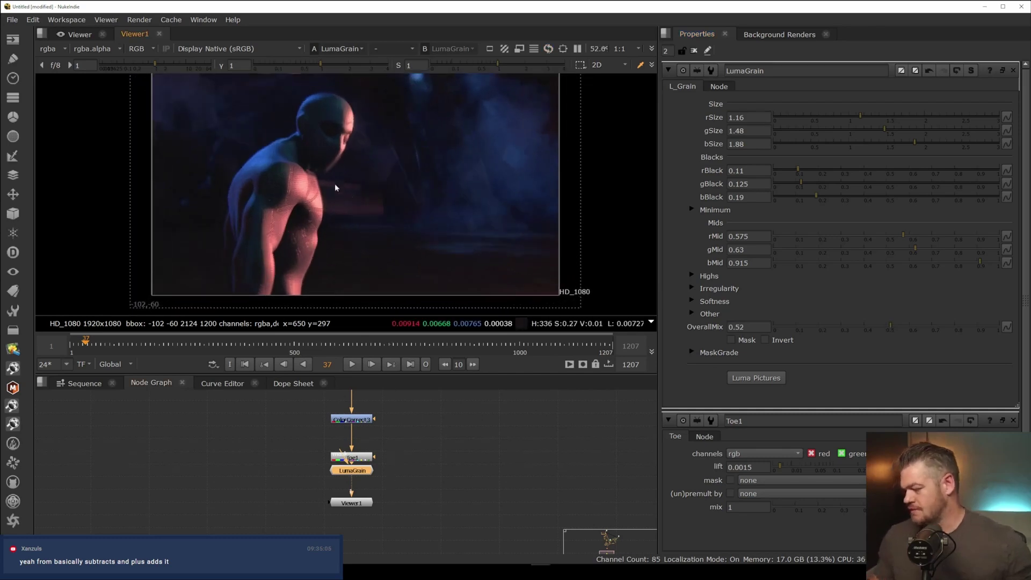
middle_drag(335, 198, 328, 251)
scroll(352, 222, down, 1)
middle_drag(353, 208, 355, 183)
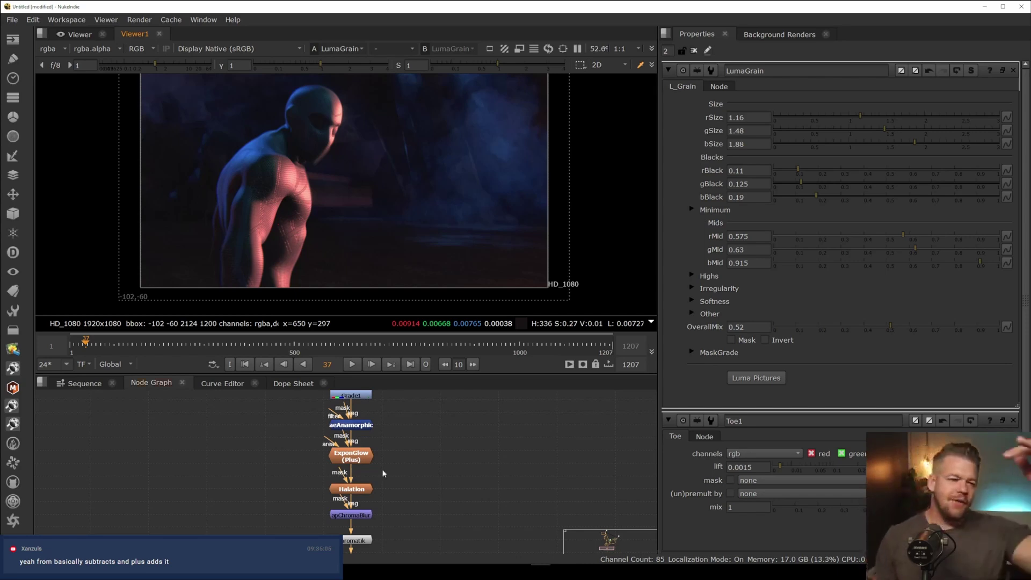
- Insert a Diffusion node between aeAnamorphic and ExponGlow and check its softening in the image
middle_drag(403, 455, 405, 519)
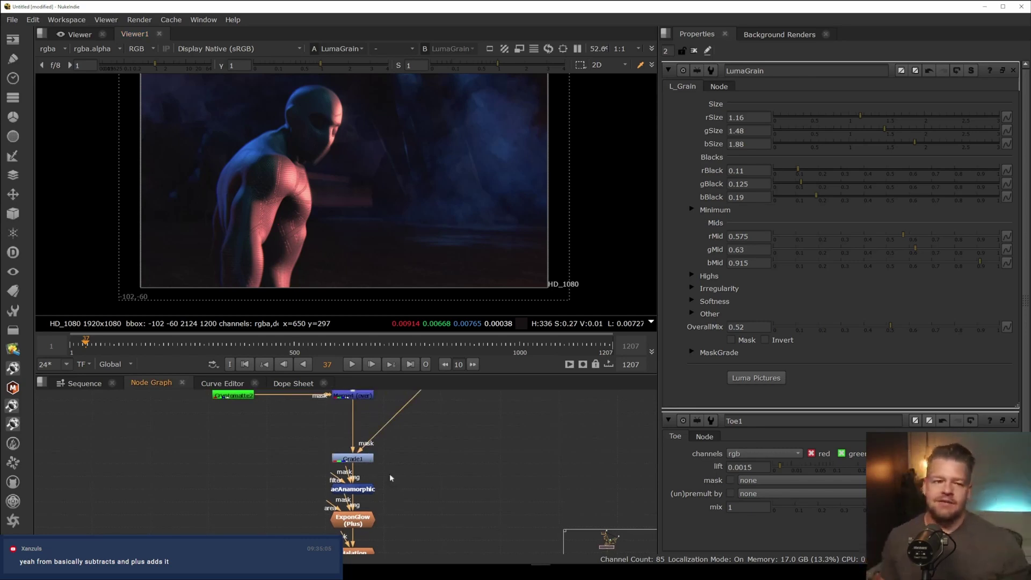
key(Tab)
text(f)
key(BackSpace)
text(di)
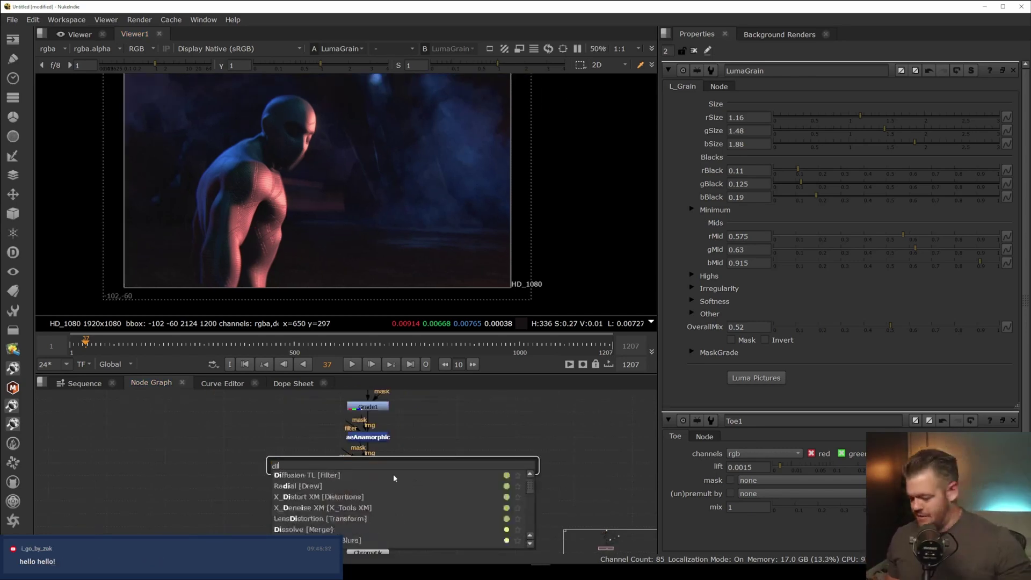
click(395, 475)
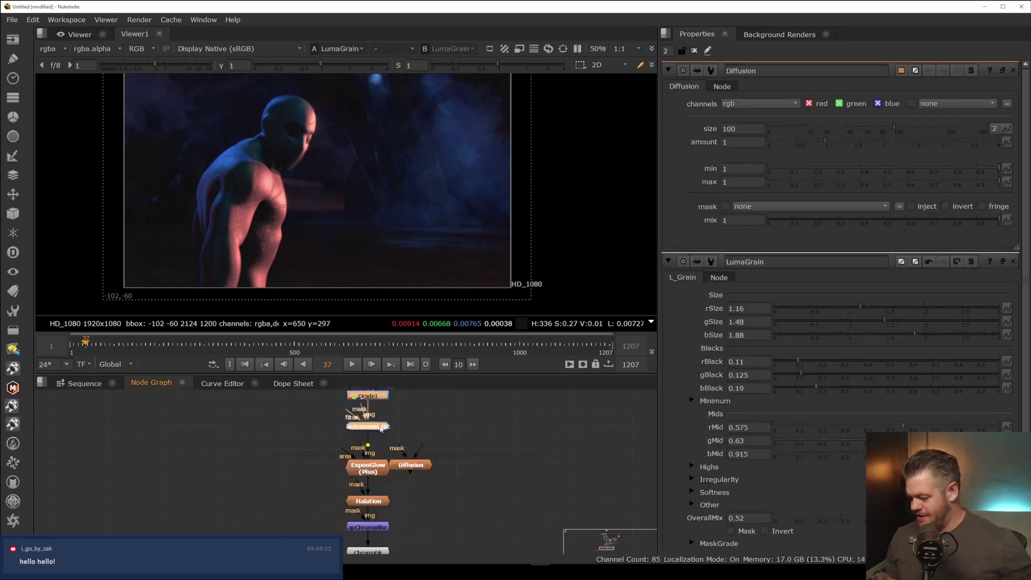
drag(407, 465, 379, 439)
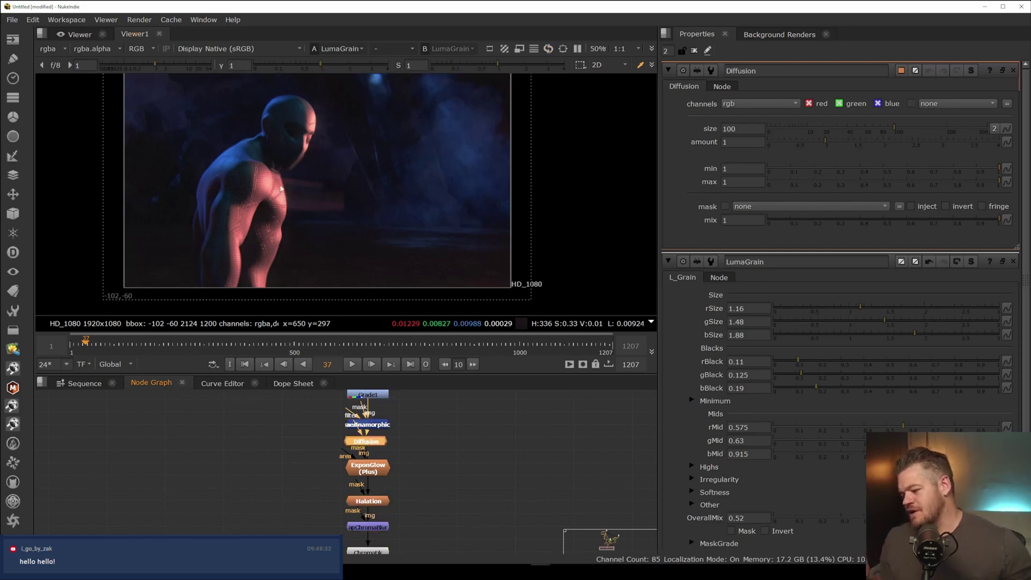
scroll(303, 172, up, 2)
scroll(419, 281, down, 2)
click(426, 472)
- Insert a Log2Lin node on a branch of the magenta node below Read1, view it and set its operation to lin2log
middle_drag(422, 413, 407, 553)
middle_drag(380, 406, 379, 495)
middle_drag(388, 438, 399, 465)
click(291, 496)
key(Tab)
text(logt)
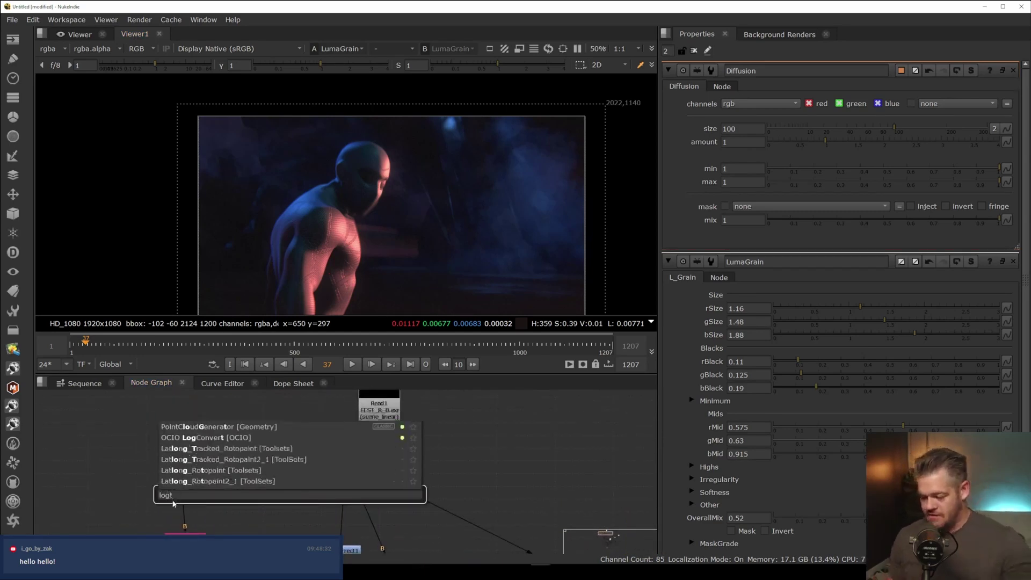
key(BackSpace)
click(188, 419)
drag(288, 494, 329, 486)
key(1)
click(744, 117)
click(758, 129)
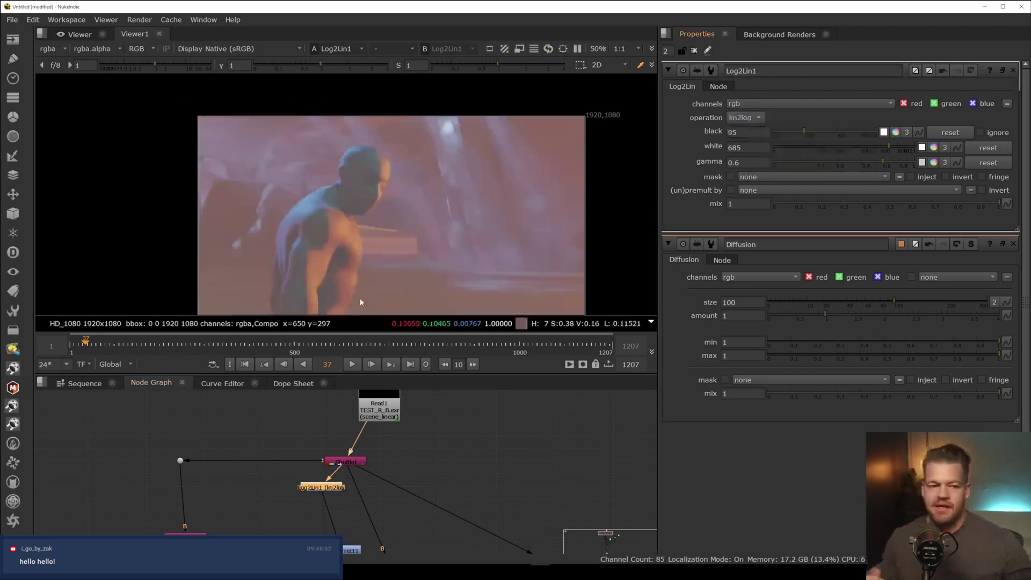
- Insert a Sharpen node below the lin2log node, followed by a second Log2Lin node with the log2lin operation
key(Tab)
text(sha)
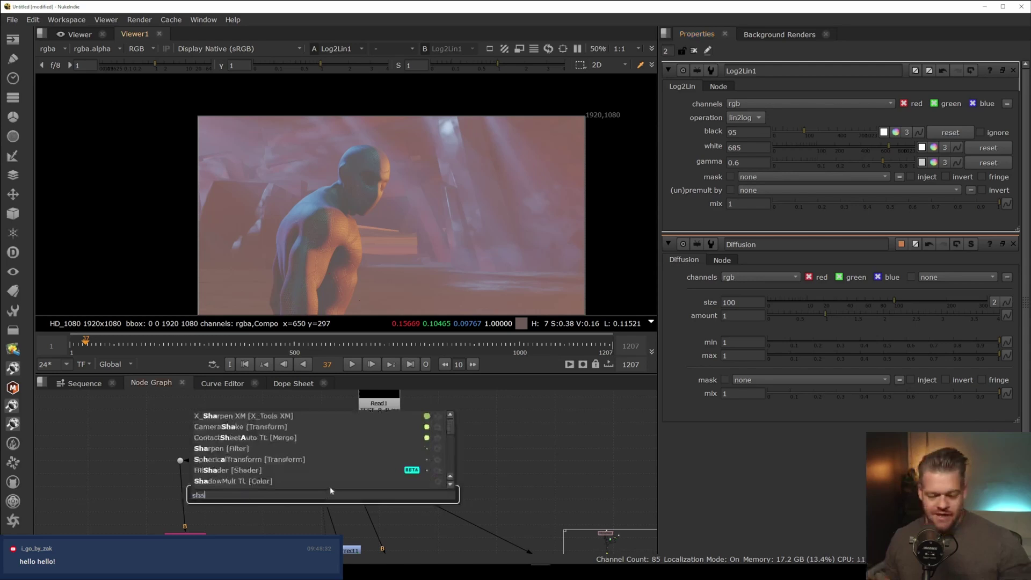
click(234, 451)
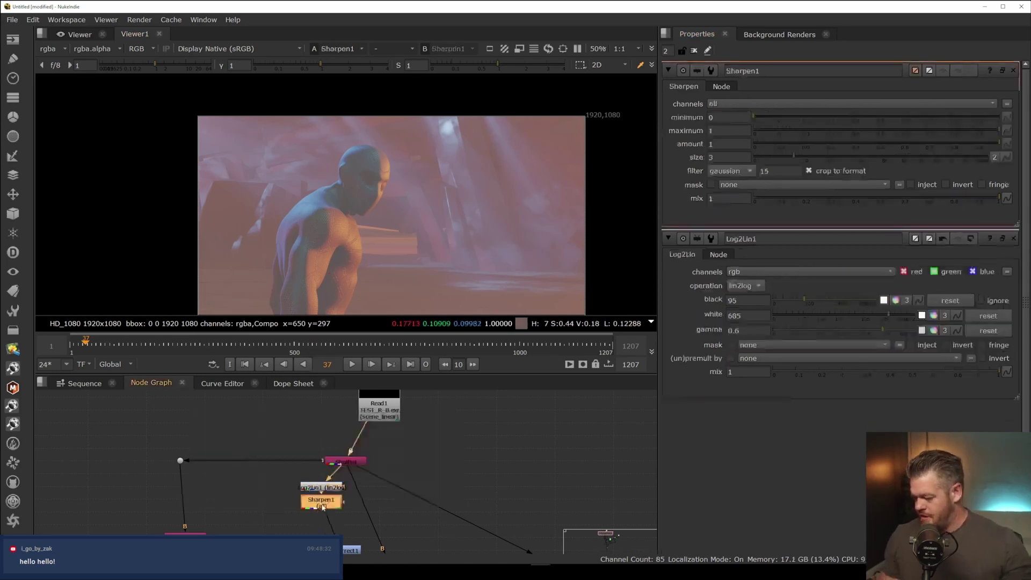
key(Tab)
text(lo)
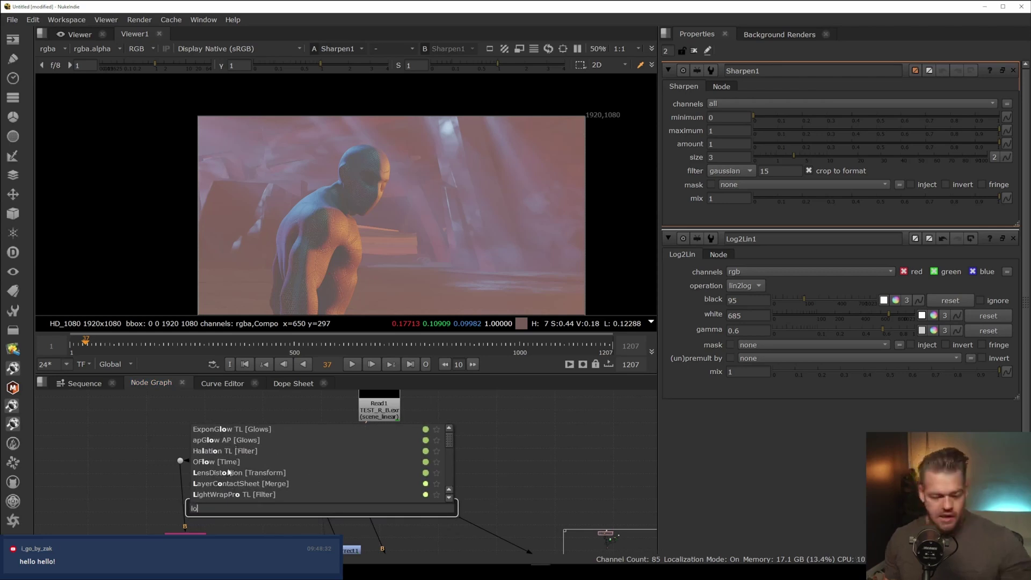
text(g2lin)
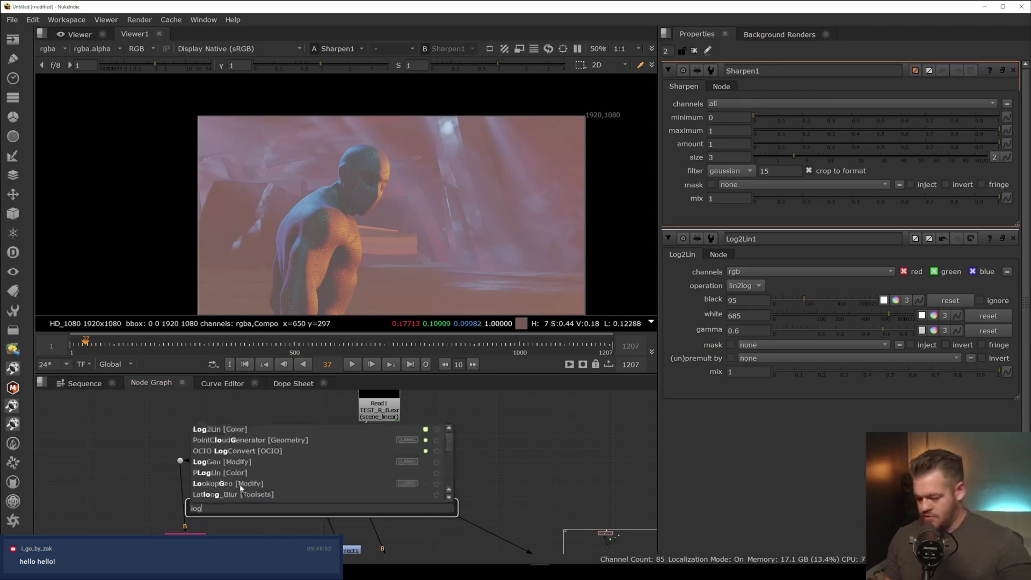
key(Return)
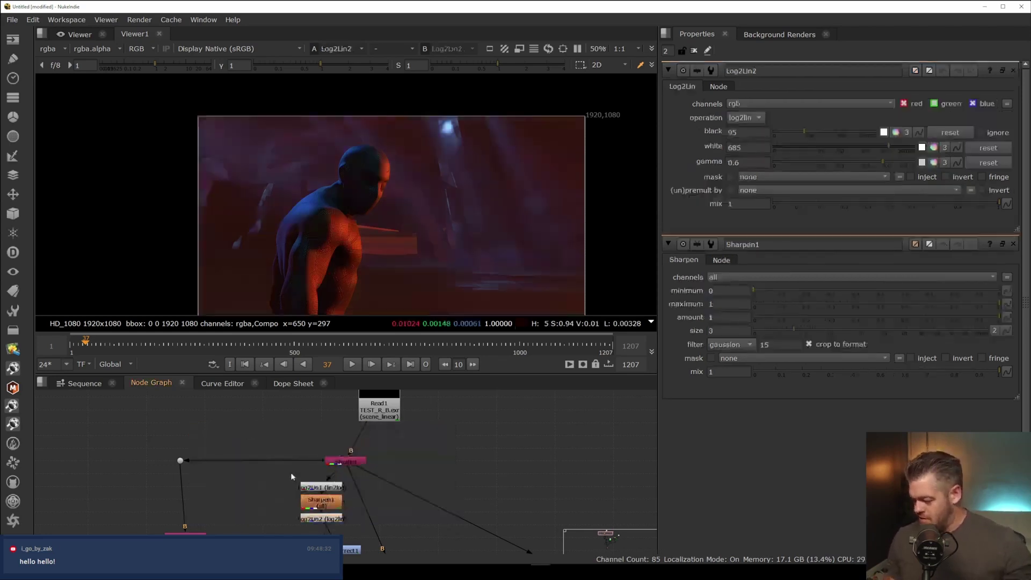
- View the lin2log, Sharpen and log2lin nodes in turn to compare the image at each stage
middle_drag(346, 406, 353, 366)
click(335, 447)
key(1)
click(335, 469)
click(328, 461)
key(1)
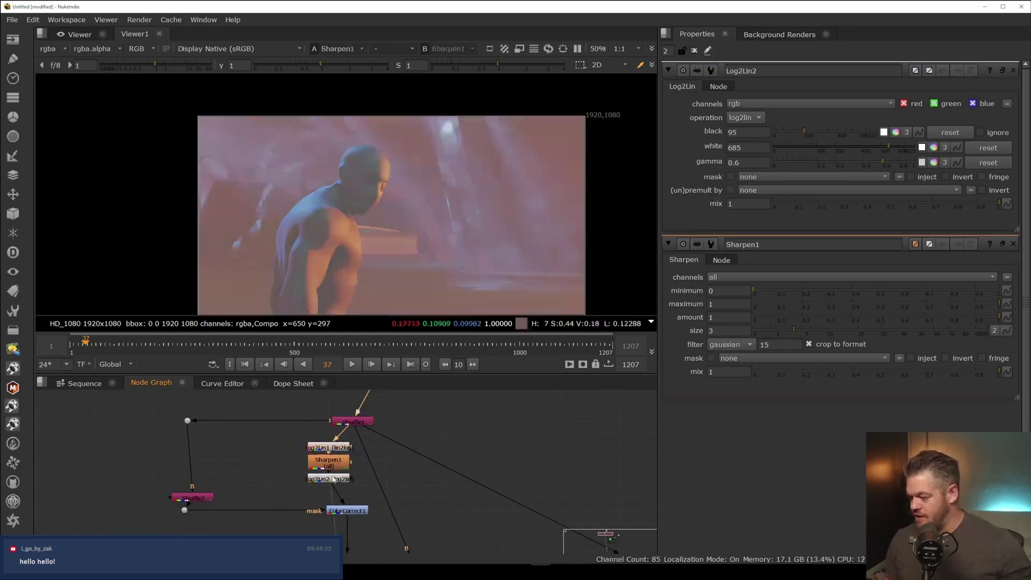
click(334, 478)
key(1)
- Select the lin2log, Sharpen and log2lin nodes and toggle them off and on to compare the sharpening
drag(292, 437, 369, 505)
key(d)
key(d)
key(d)
key(d)
key(d)
key(d)
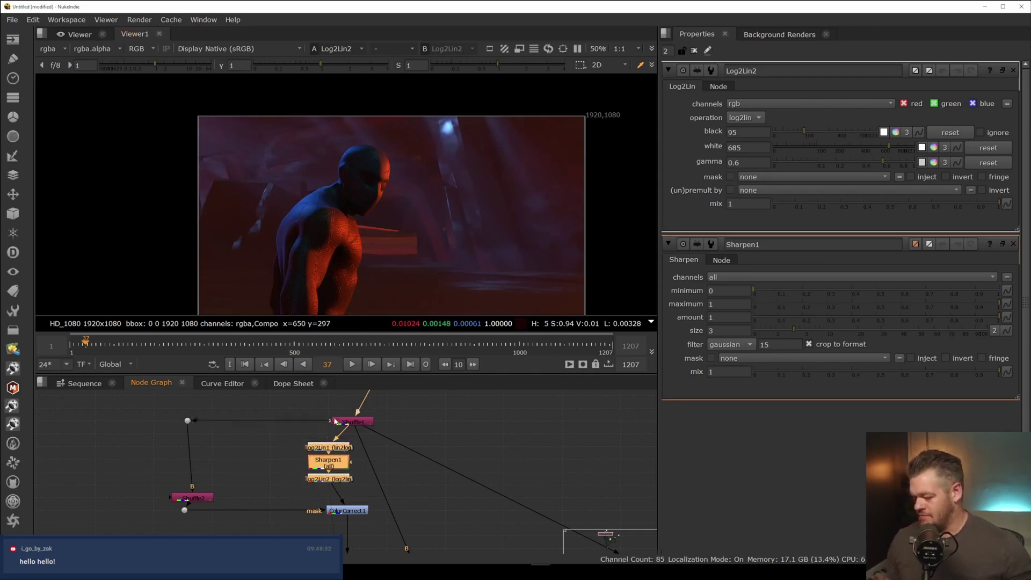
- Place the lin2log, Sharpen and log2lin trio between aeAnamorphic and Diffusion and inspect the LumaGrain output
middle_drag(366, 517, 357, 500)
key(1)
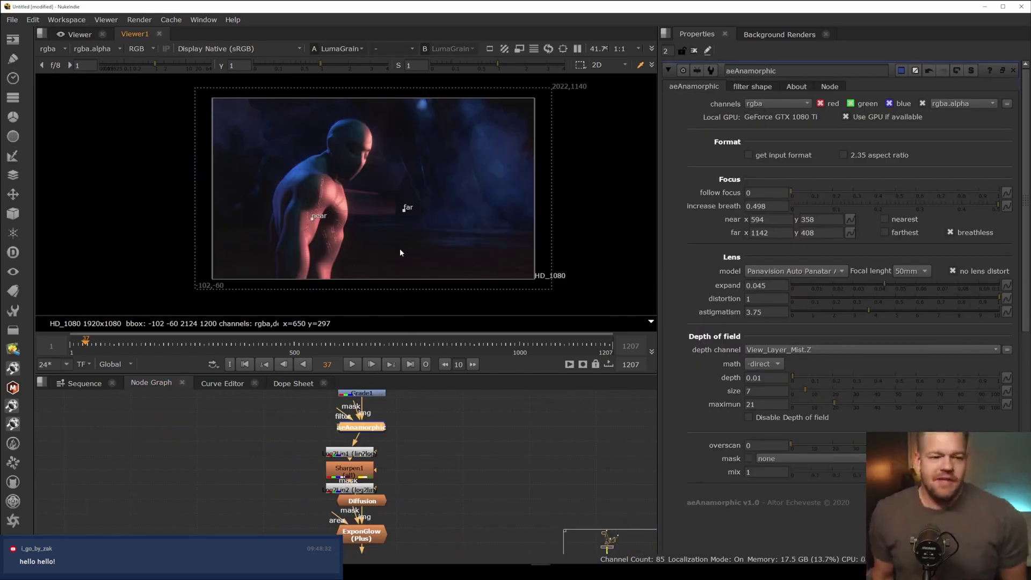
scroll(383, 267, up, 2)
middle_drag(382, 267, 366, 285)
- Close the open node properties and inspect the Camera1 and Project3D1 projection setup in the 3D view
click(1013, 71)
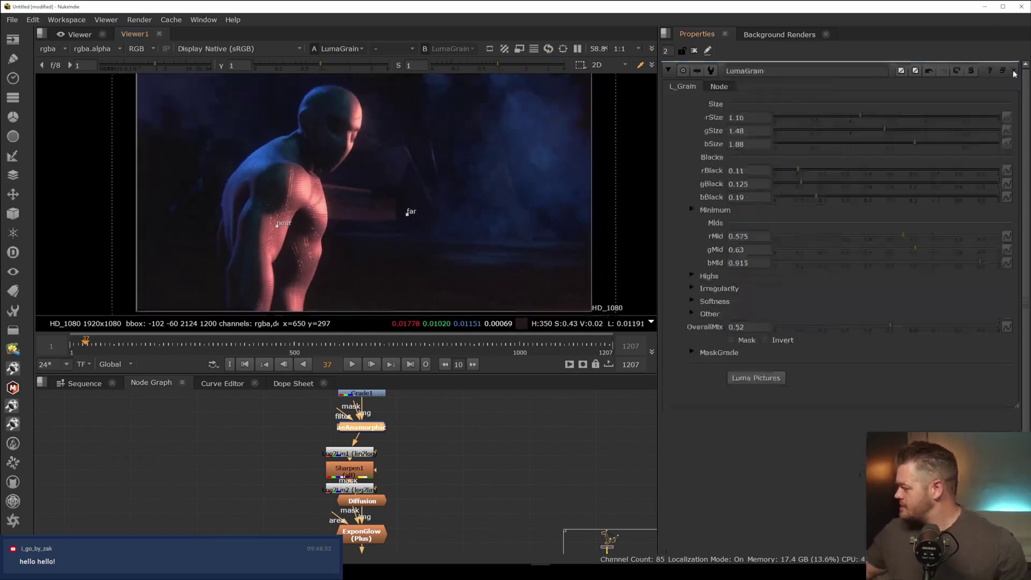
click(1013, 71)
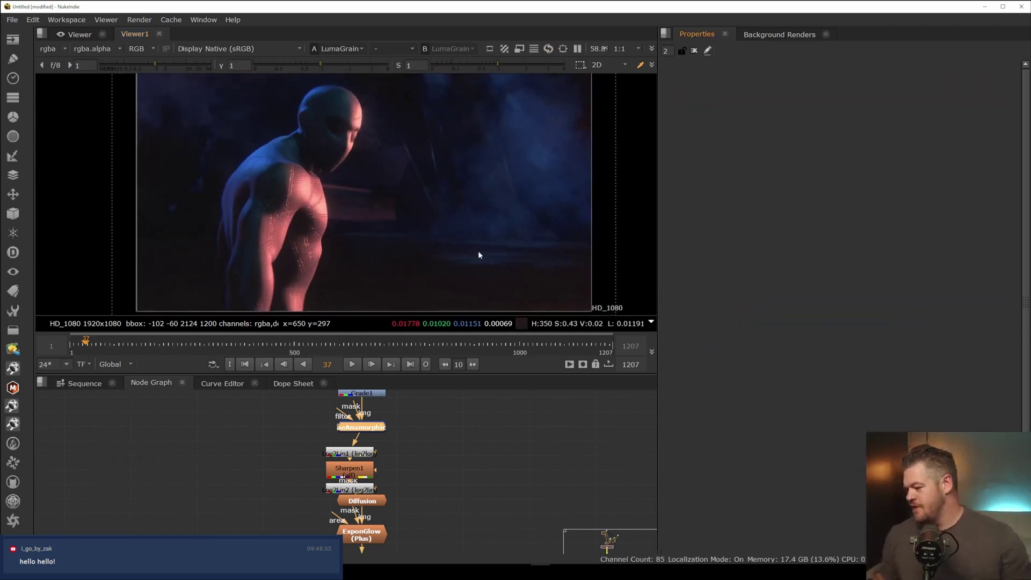
middle_drag(398, 210, 377, 225)
middle_drag(442, 442, 431, 474)
middle_drag(438, 399, 421, 534)
middle_drag(367, 438, 346, 548)
mouse_move(547, 396)
middle_down()
mouse_move(471, 490)
mouse_move(449, 496)
mouse_move(421, 463)
mouse_move(406, 464)
middle_up()
middle_drag(480, 467, 423, 516)
middle_drag(558, 471, 488, 459)
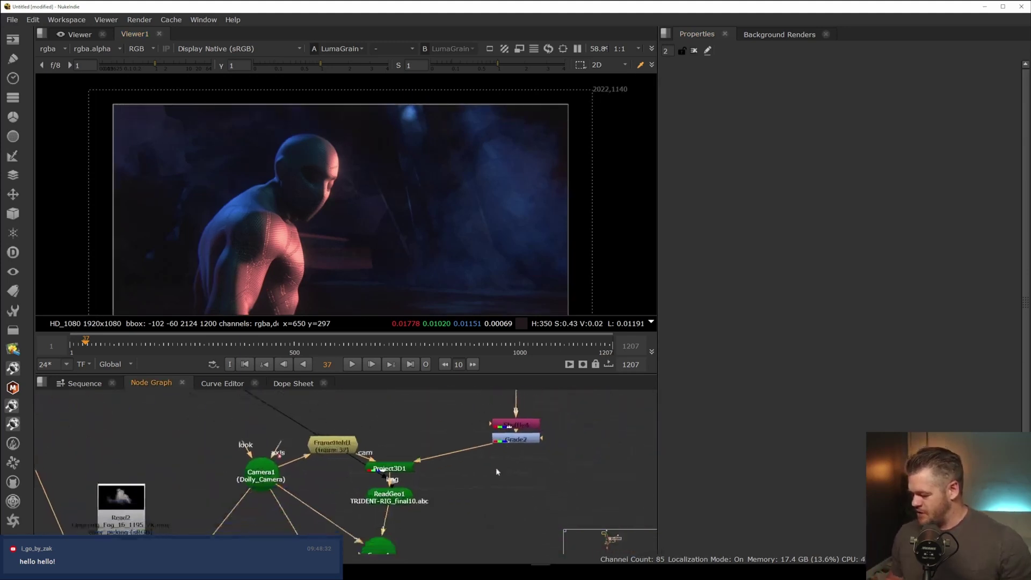
key(1)
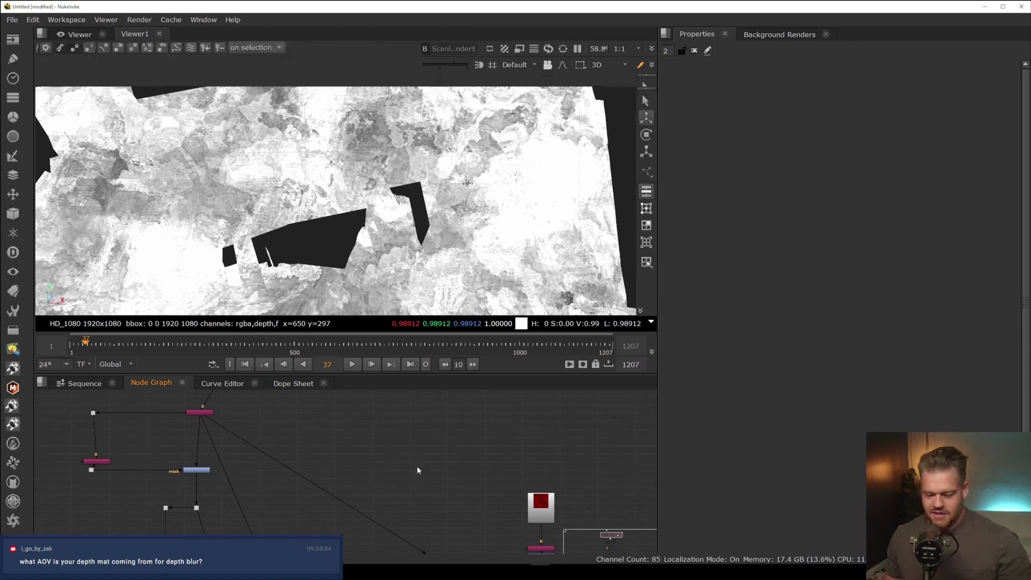
- Add a RotoPaint node fed by the magenta node below Read1, view it and set the brush lifetime to all frames
key(p)
drag(416, 472, 202, 416)
click(408, 477)
key(1)
click(497, 82)
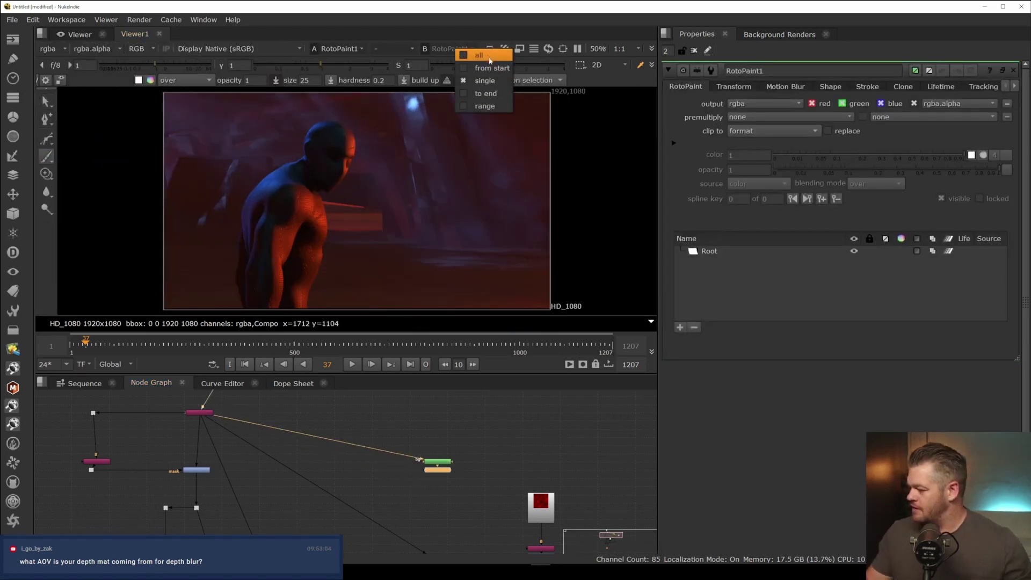
click(490, 56)
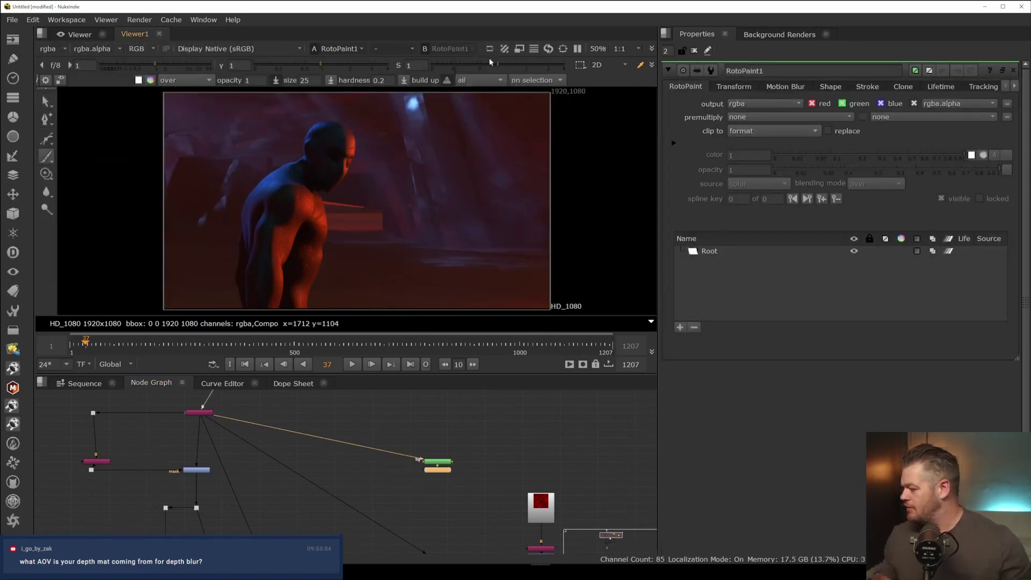
- Paint a group of long white brush strokes down the light beam beside the character
mouse_move(410, 138)
mouse_down()
mouse_move(442, 244)
mouse_move(453, 239)
mouse_up()
mouse_move(431, 125)
mouse_down()
mouse_move(460, 236)
mouse_move(460, 217)
mouse_up()
drag(432, 106, 472, 228)
drag(439, 108, 475, 222)
drag(441, 119, 467, 196)
drag(411, 99, 415, 154)
drag(413, 100, 430, 166)
mouse_move(428, 208)
mouse_down()
mouse_move(420, 236)
mouse_move(447, 241)
mouse_up()
mouse_move(421, 206)
mouse_down()
mouse_move(411, 153)
mouse_move(418, 234)
mouse_up()
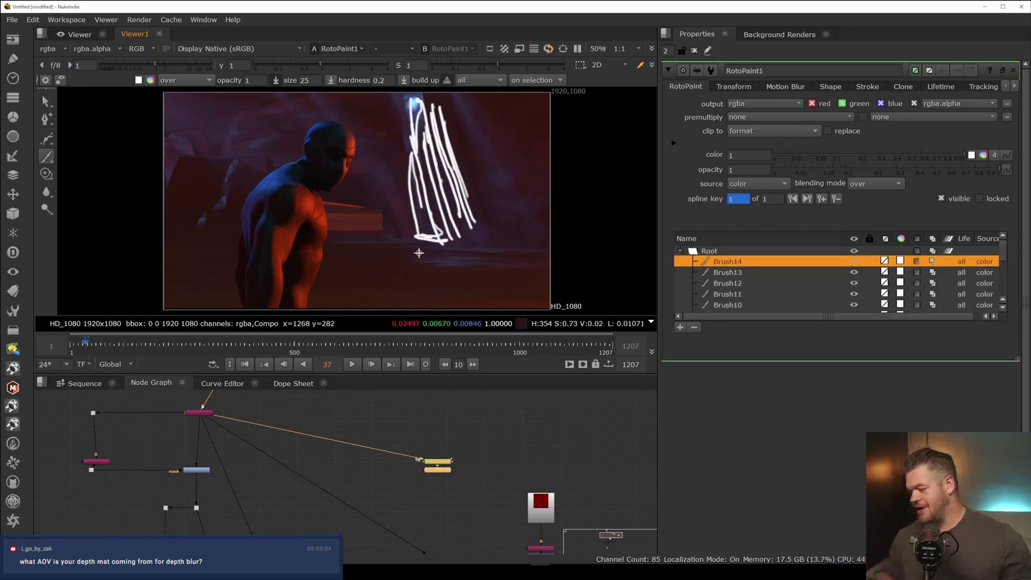
- Feed the RotoPaint strokes without their background into the Project3D1 branch in place of the texture and view the ScanlineRender
middle_drag(443, 475, 457, 440)
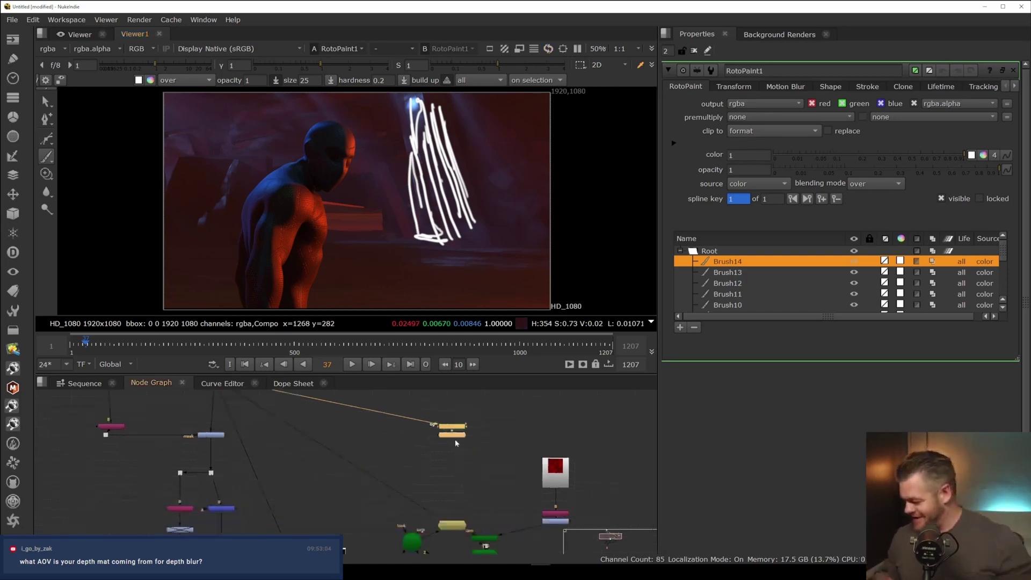
click(457, 438)
middle_drag(508, 491, 506, 454)
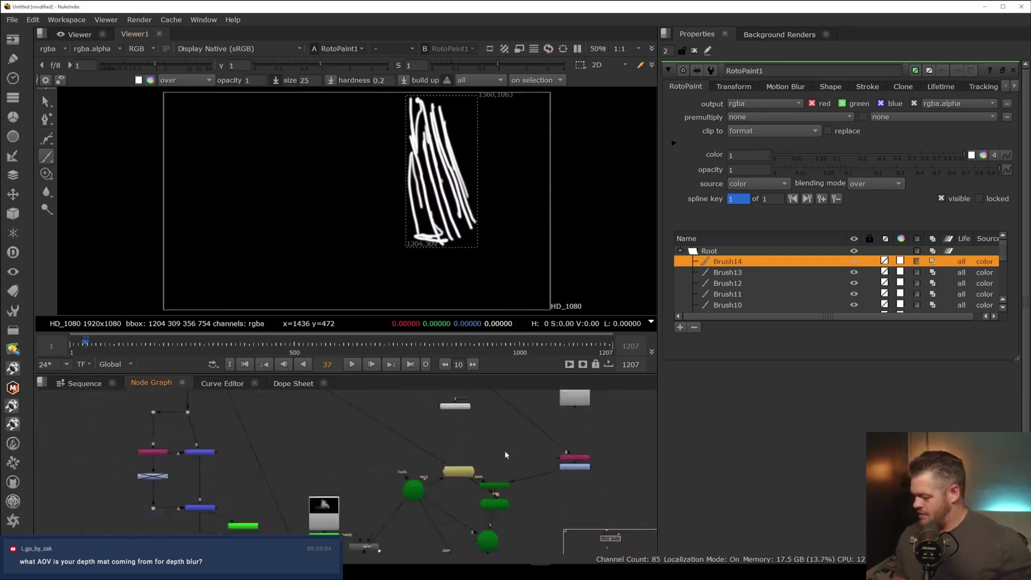
mouse_move(496, 545)
middle_down()
mouse_move(499, 471)
mouse_move(494, 514)
middle_up()
click(488, 503)
key(1)
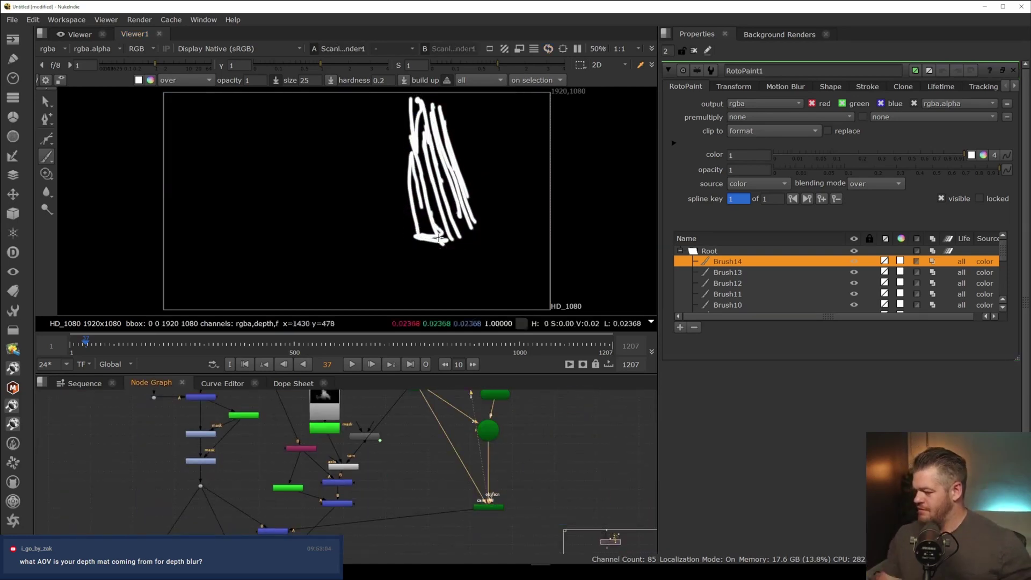
- View the composite at Merge4 and paint additional white strokes on both sides of the light beam
middle_drag(360, 511, 384, 460)
middle_drag(291, 503, 435, 561)
click(289, 460)
key(1)
click(495, 420)
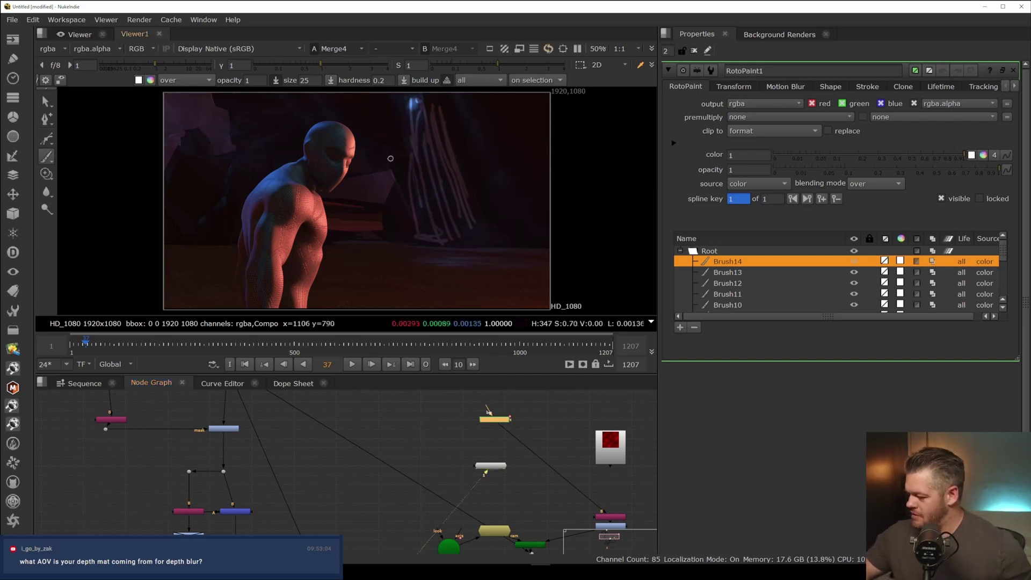
drag(390, 153, 417, 221)
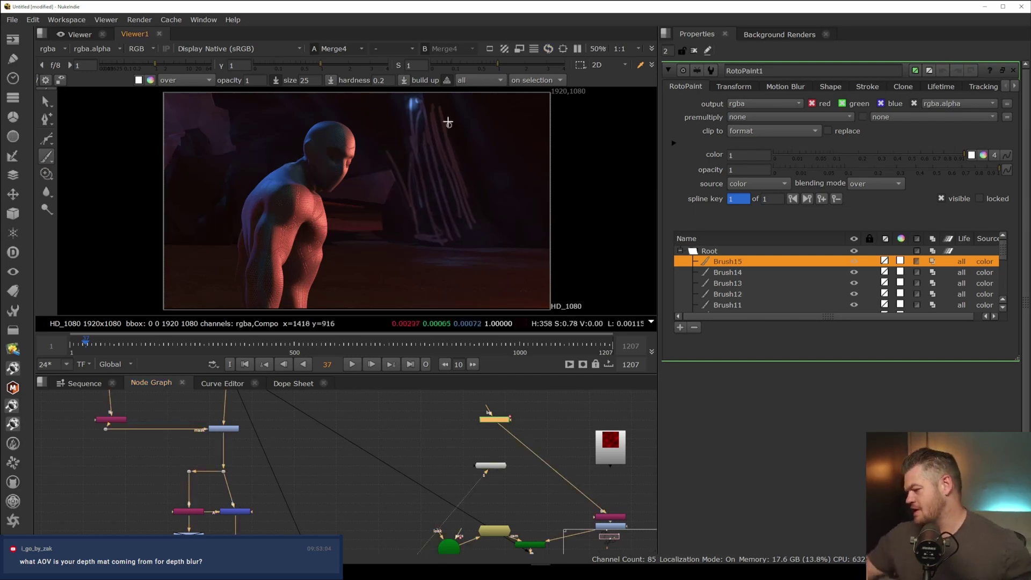
drag(447, 114, 491, 247)
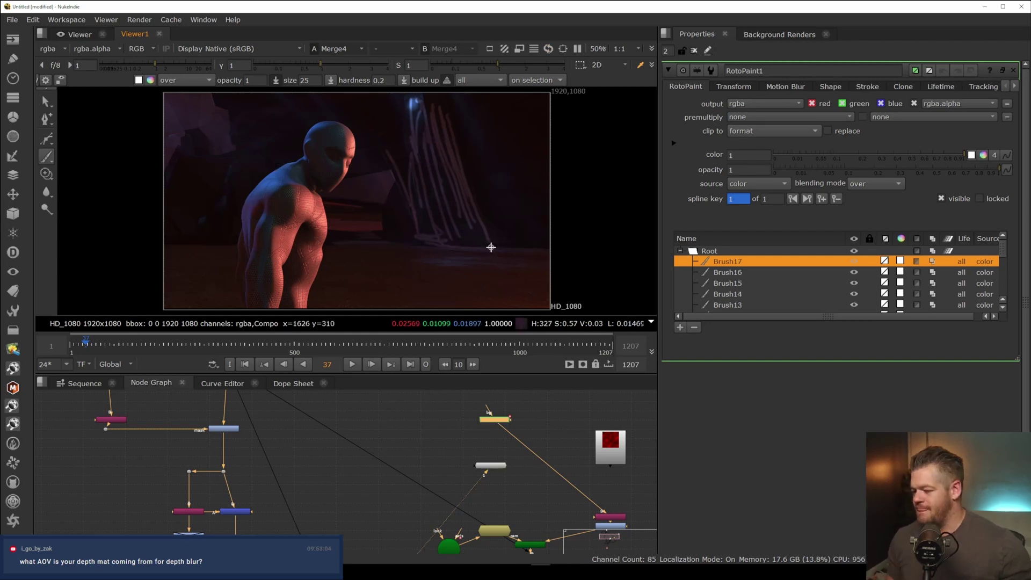
drag(398, 135, 383, 148)
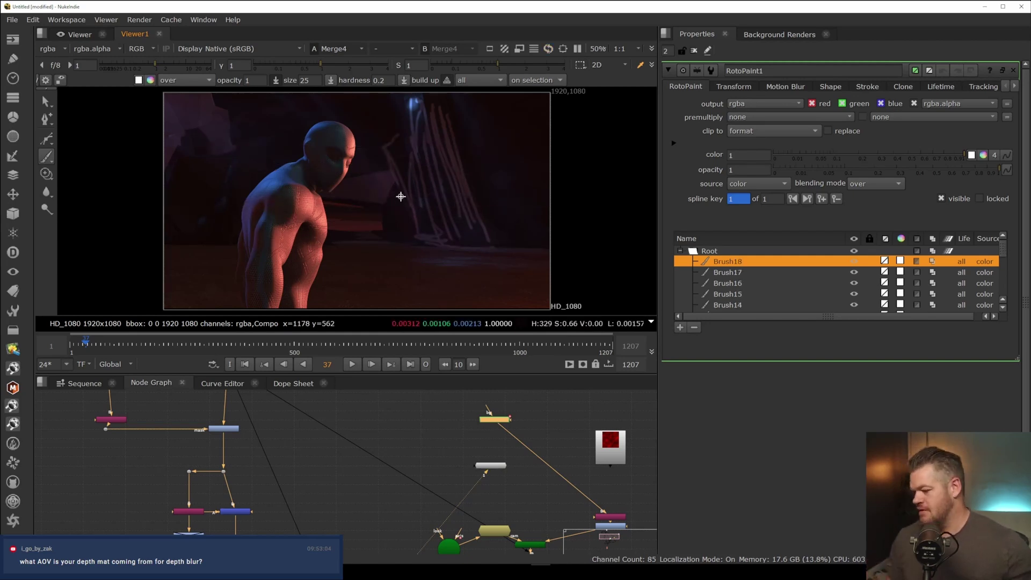